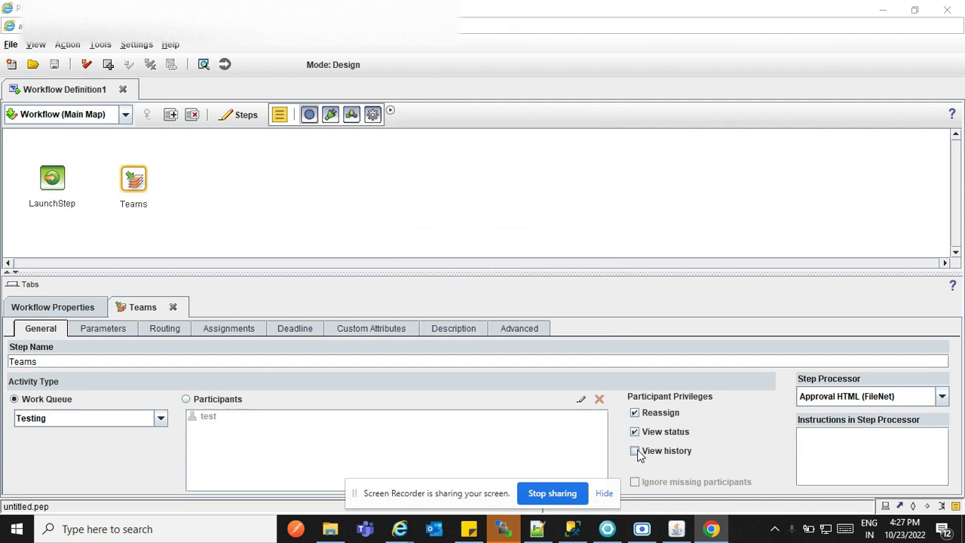
Tick View history so Teams step participants can see its history
left_click(637, 452)
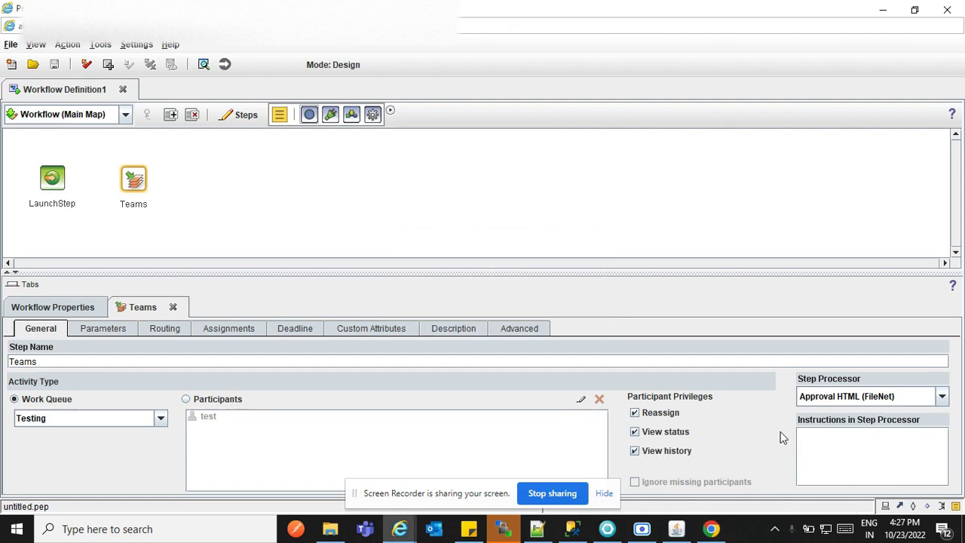
left_click(837, 400)
left_click(838, 400)
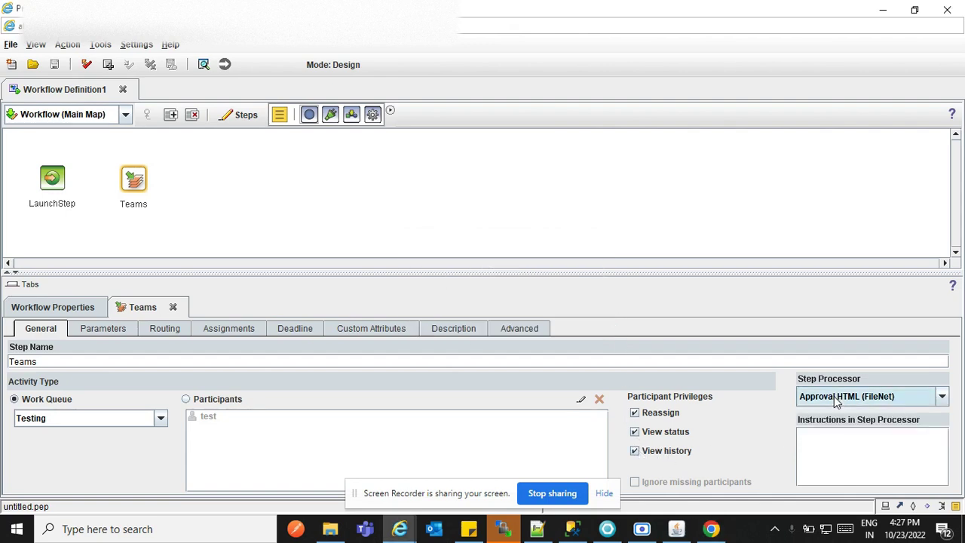
left_click(52, 308)
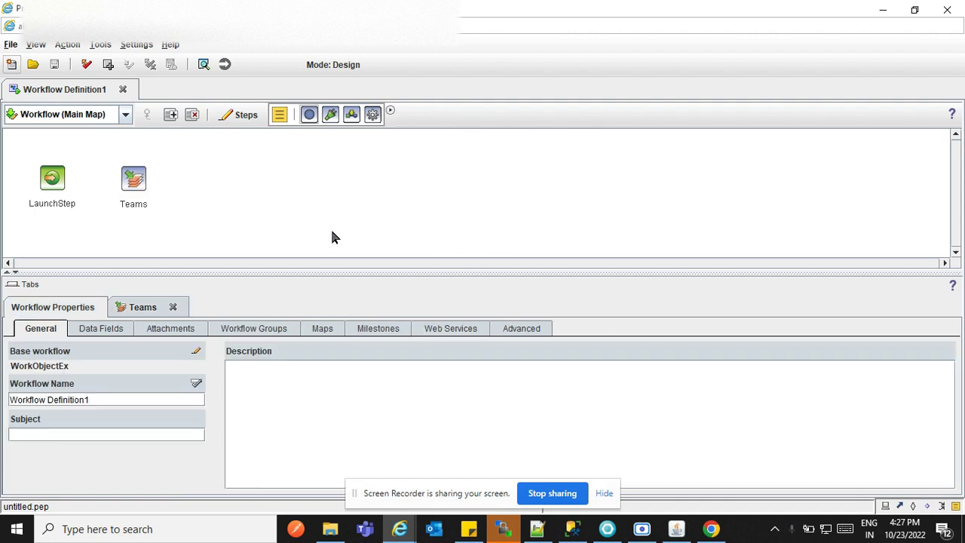
left_click(134, 310)
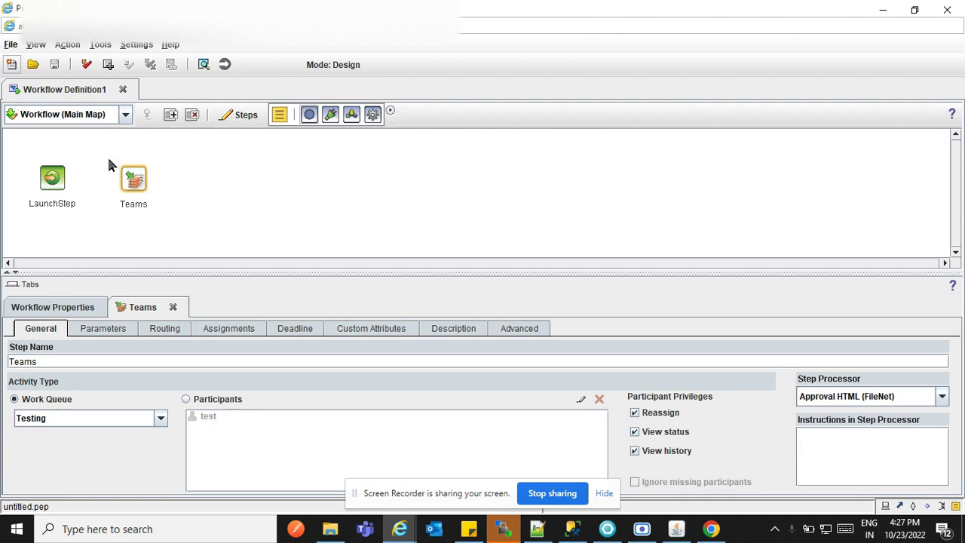
Keep the Teams step assigned to the Testing work queue rather than participants
left_click(136, 186)
left_click(186, 400)
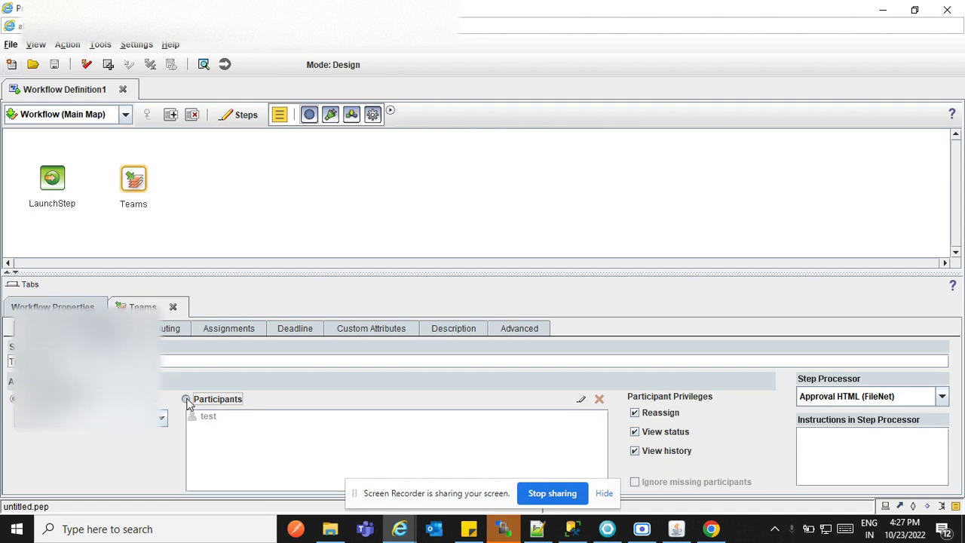
left_click(123, 189)
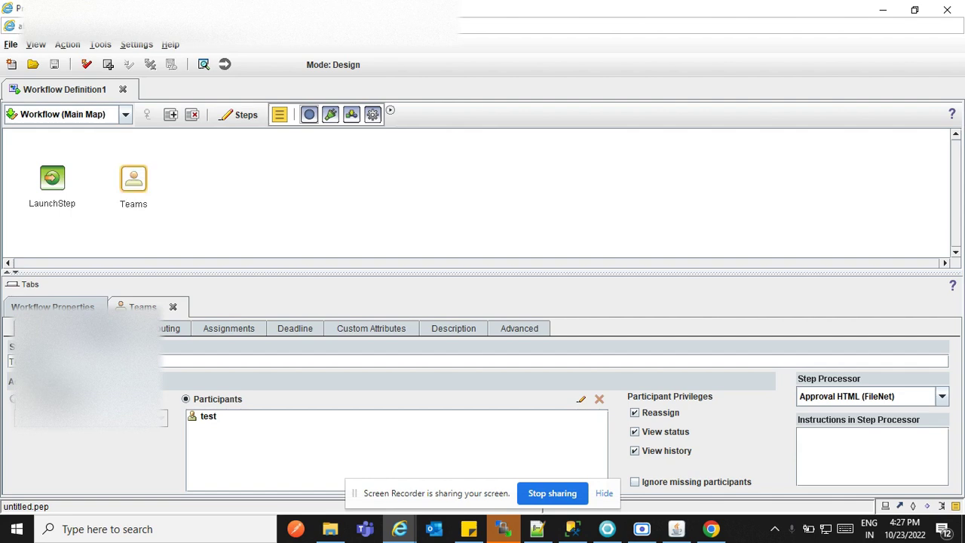
left_click(12, 399)
left_click(162, 417)
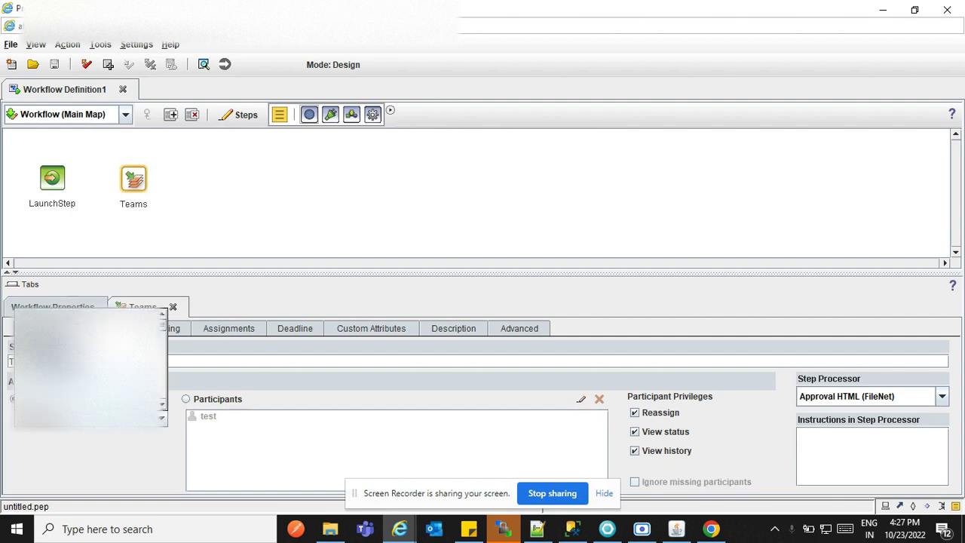
scroll(89, 362, "down", 5)
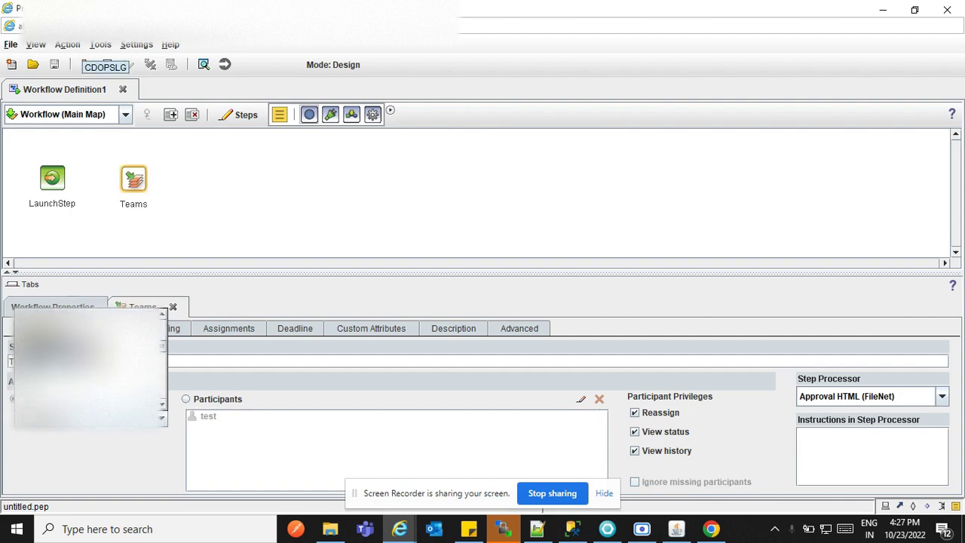
scroll(89, 362, "down", 5)
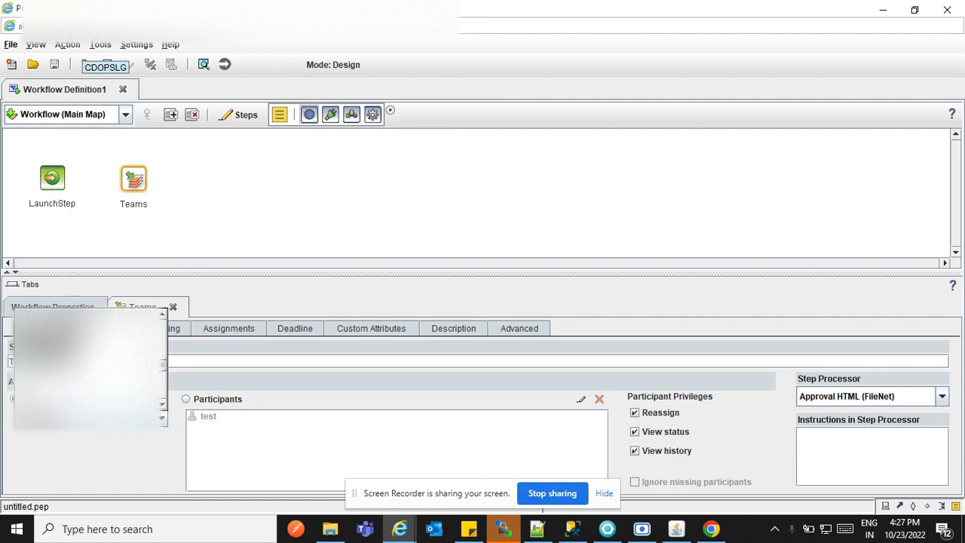
scroll(89, 362, "down", 4)
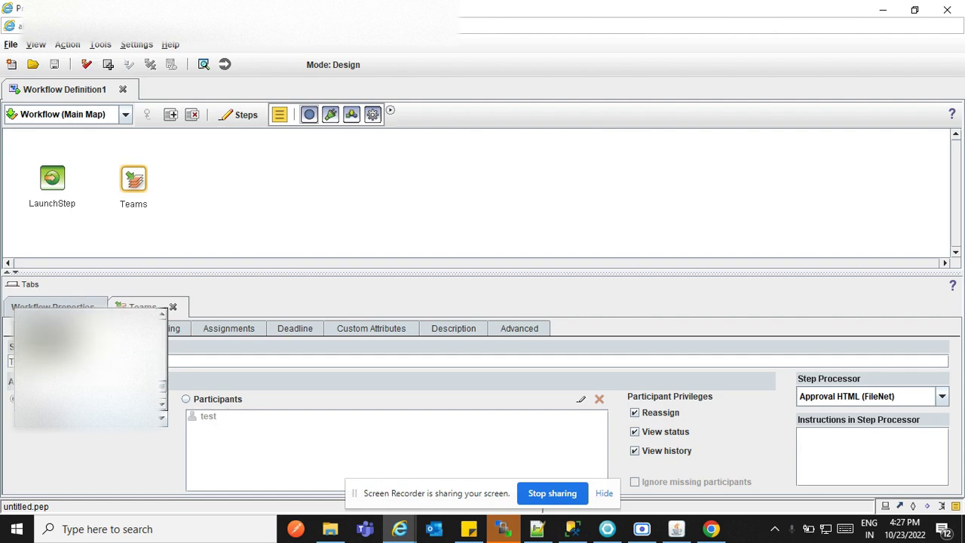
left_click(60, 414)
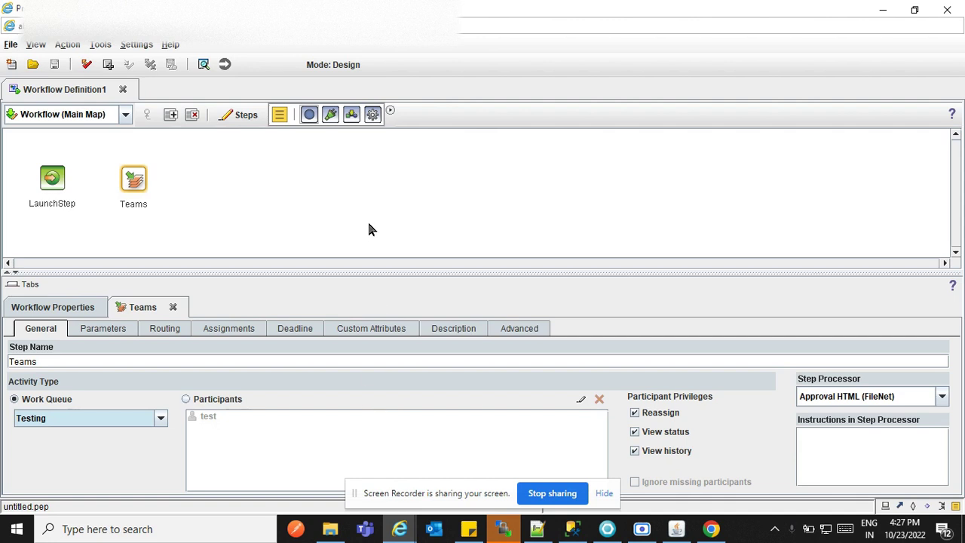
Connect LaunchStep to the Teams step with Route 1
left_click(362, 190)
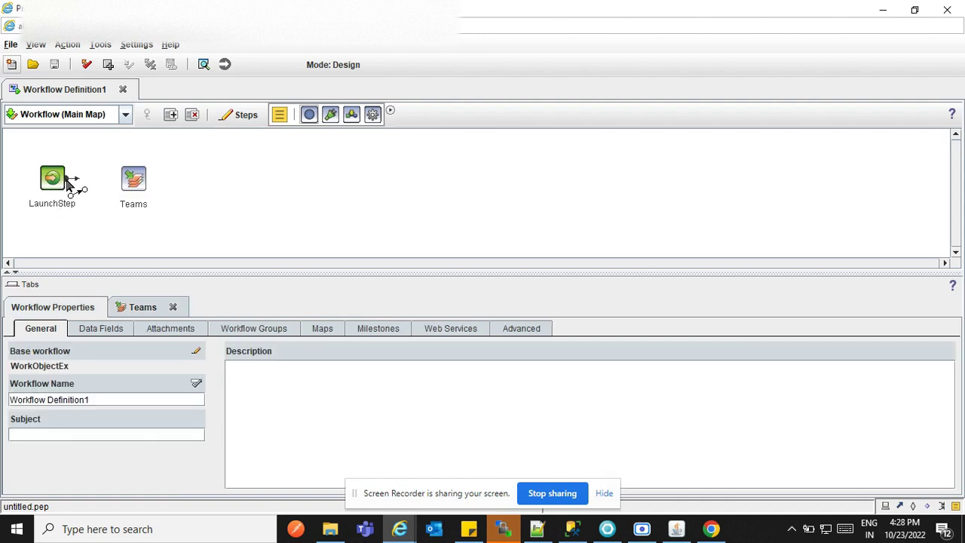
left_click_drag(68, 185, 131, 187)
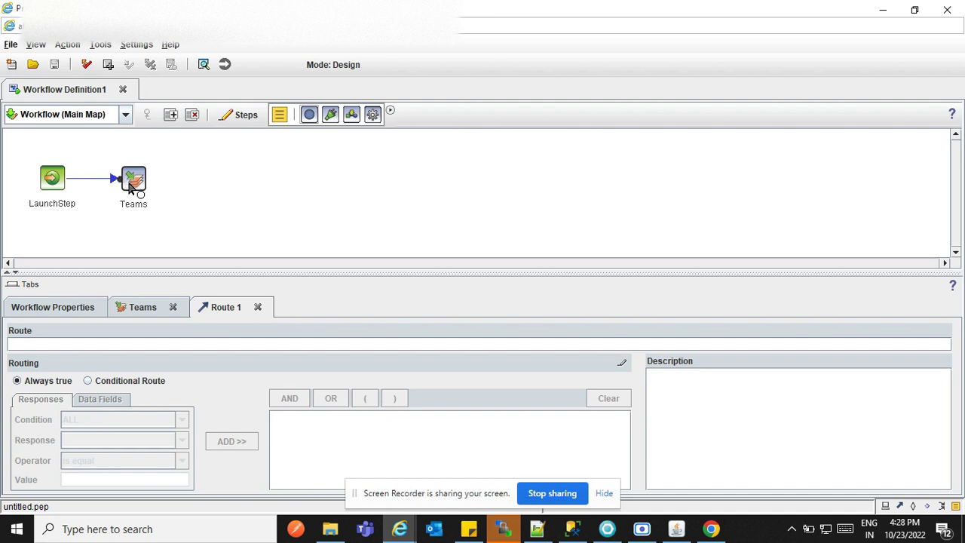
left_click(134, 182)
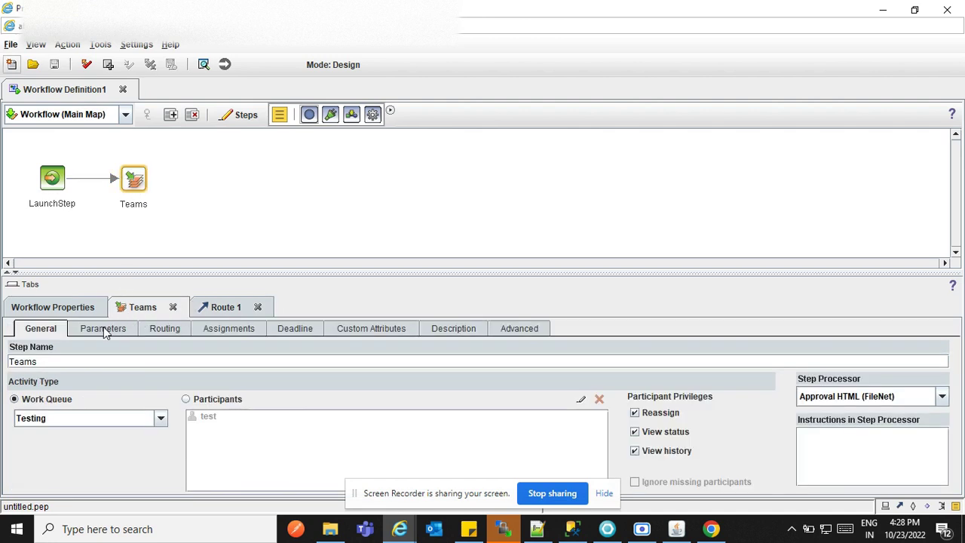
Check the Teams step's Parameters, then show the workflow-level properties
left_click(131, 310)
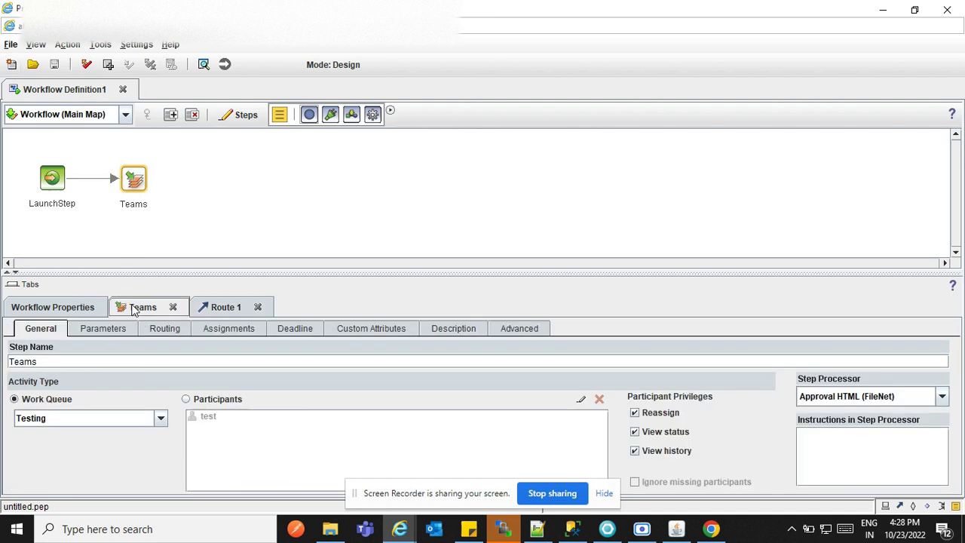
left_click(101, 332)
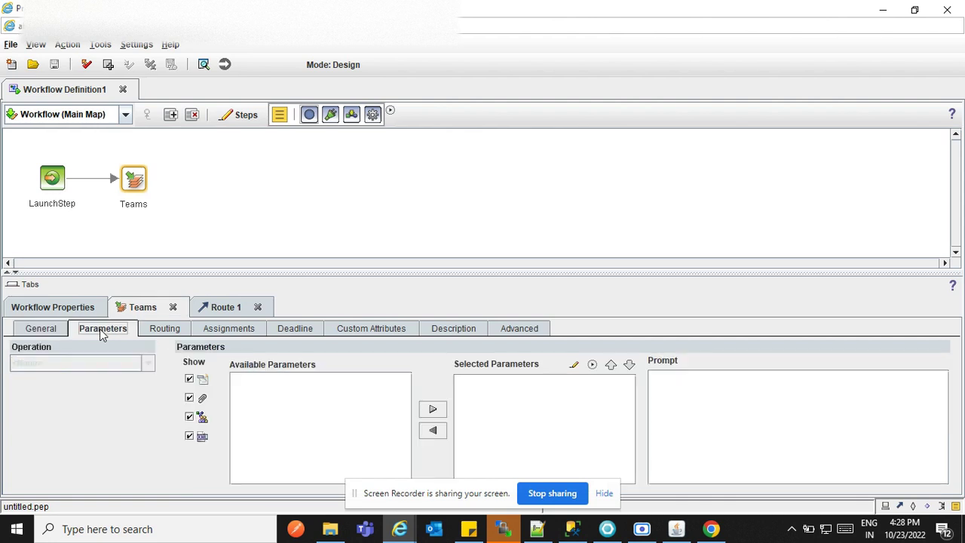
left_click(55, 315)
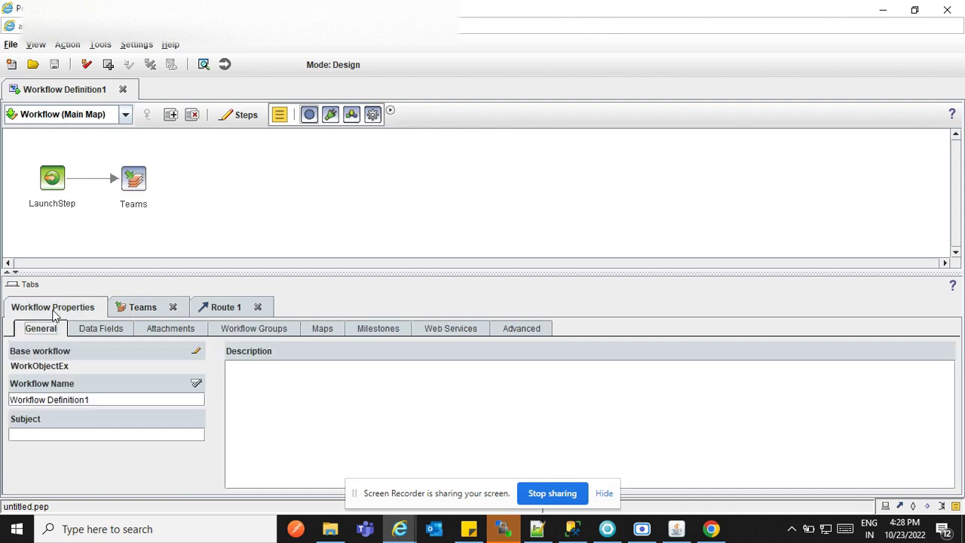
Add data fields named Name and DOB to the workflow
left_click(96, 330)
double_click(108, 380)
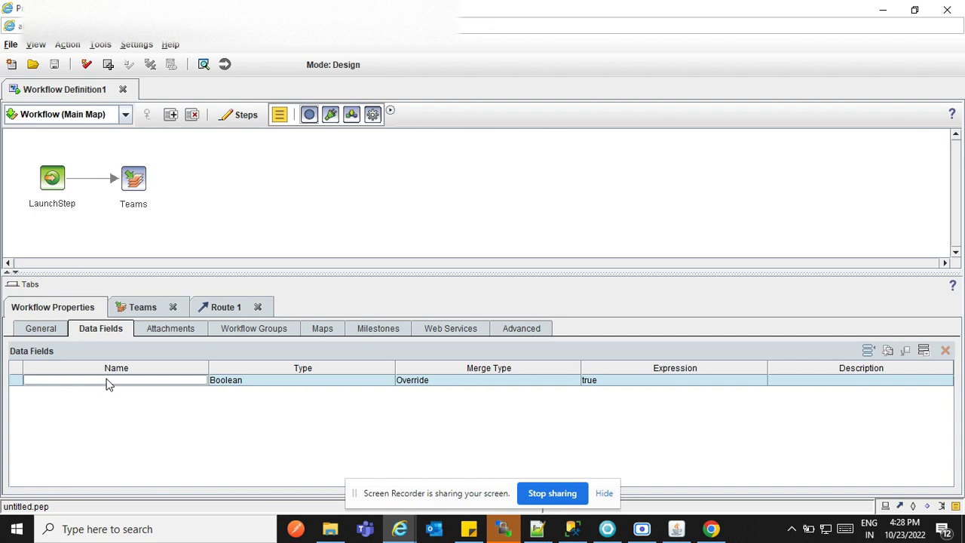
type("Name")
key("Return")
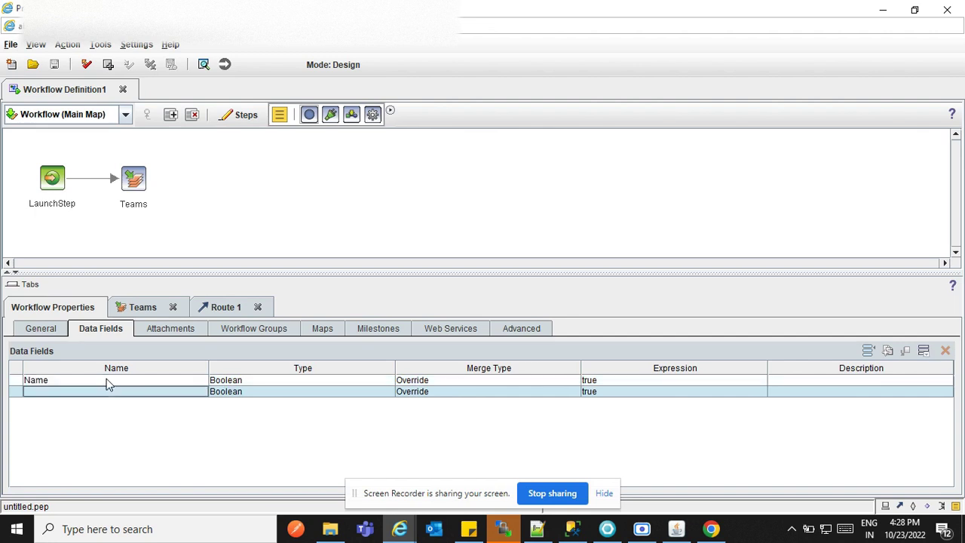
double_click(108, 393)
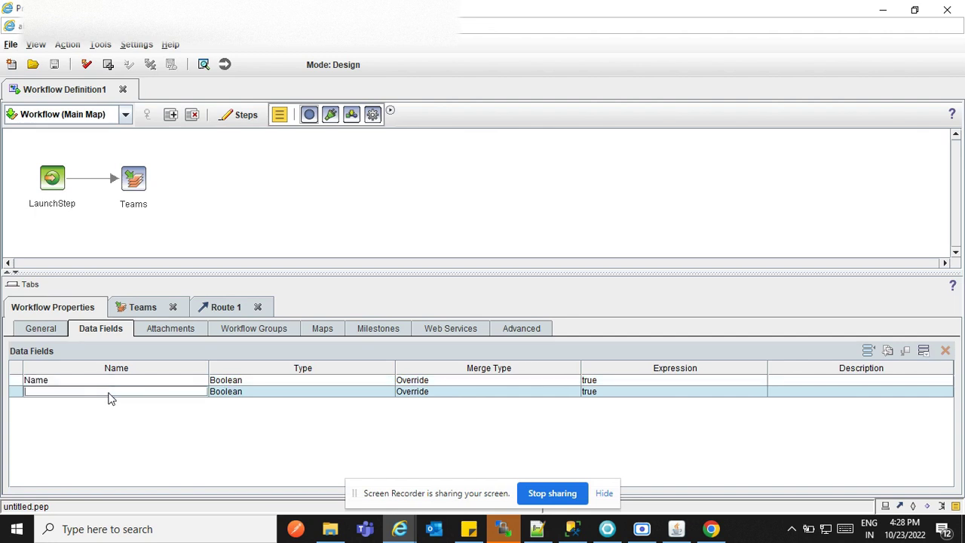
type("DOB")
key("Return")
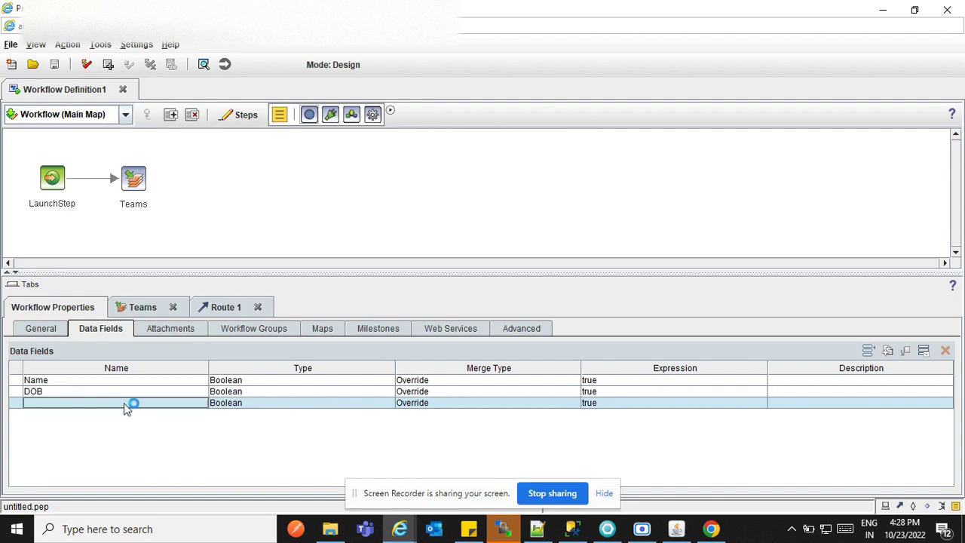
Add the EmpId and Department data fields, correcting the EmpId spelling
double_click(124, 404)
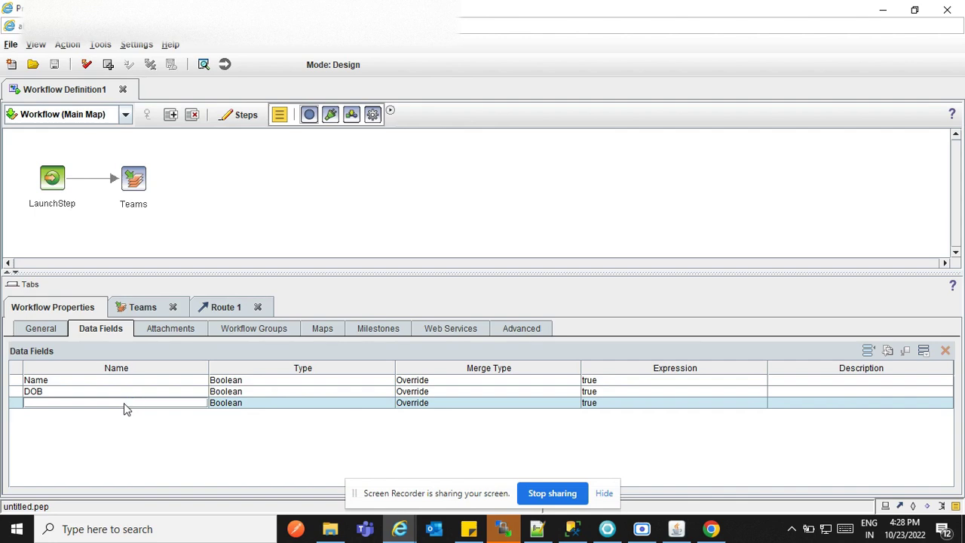
type("EM")
key("BackSpace")
key("BackSpace")
key("BackSpace")
type("PId")
key("Return")
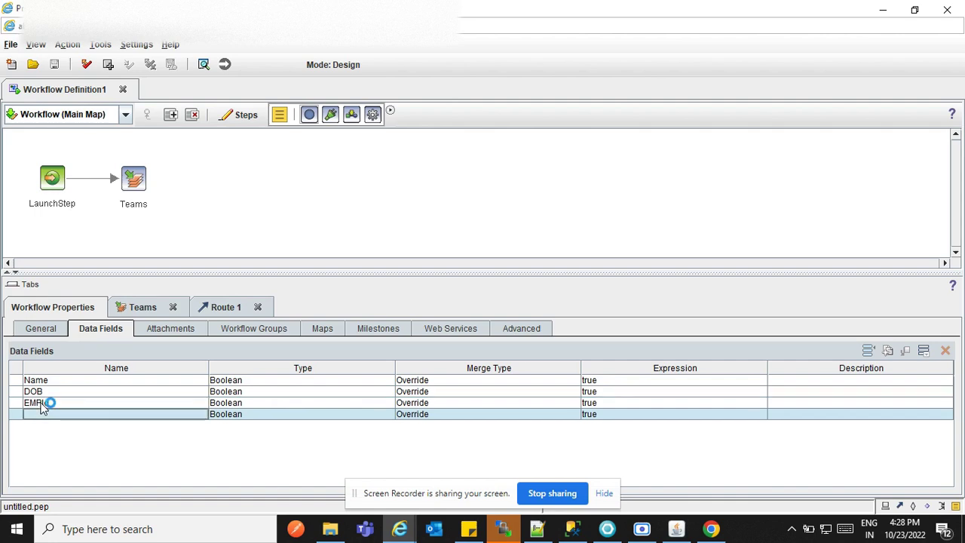
double_click(50, 413)
left_click(39, 406)
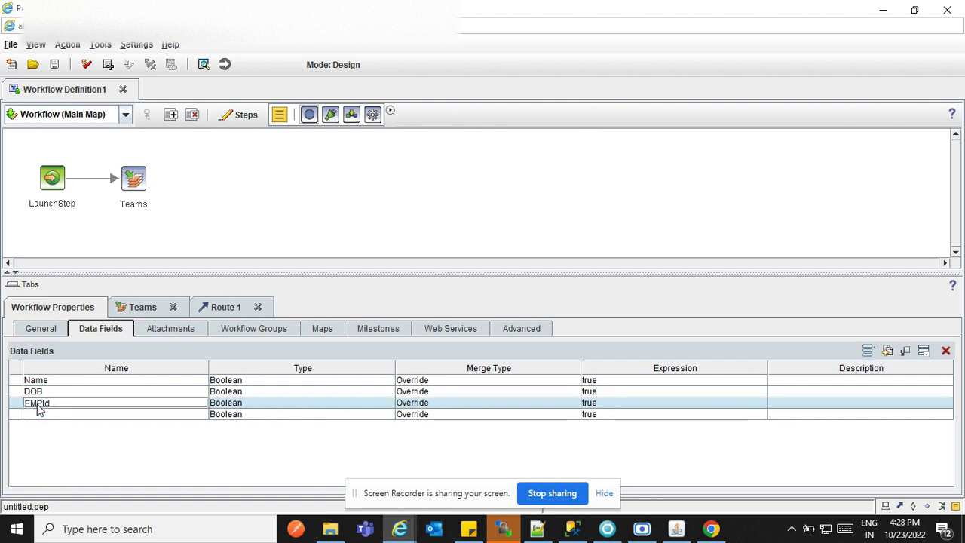
key("BackSpace")
key("BackSpace")
type("mp")
left_click(48, 414)
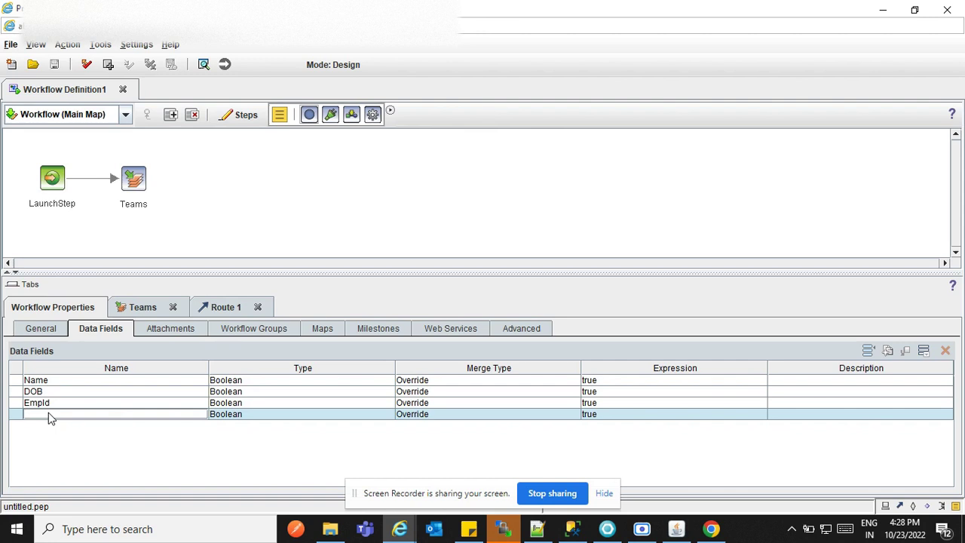
type("Department")
key("Return")
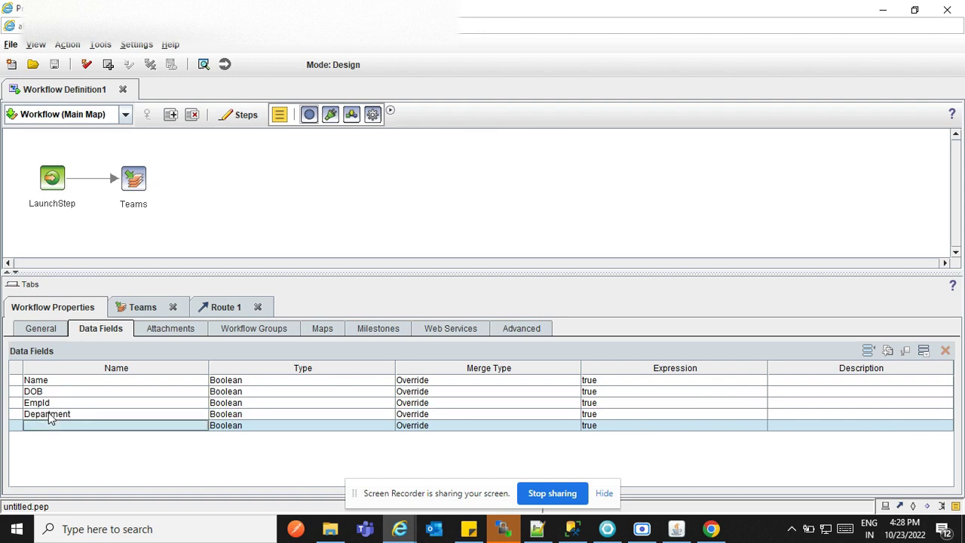
Set field types: Name String, DOB Time, EmpId Integer, Department String
left_click(226, 381)
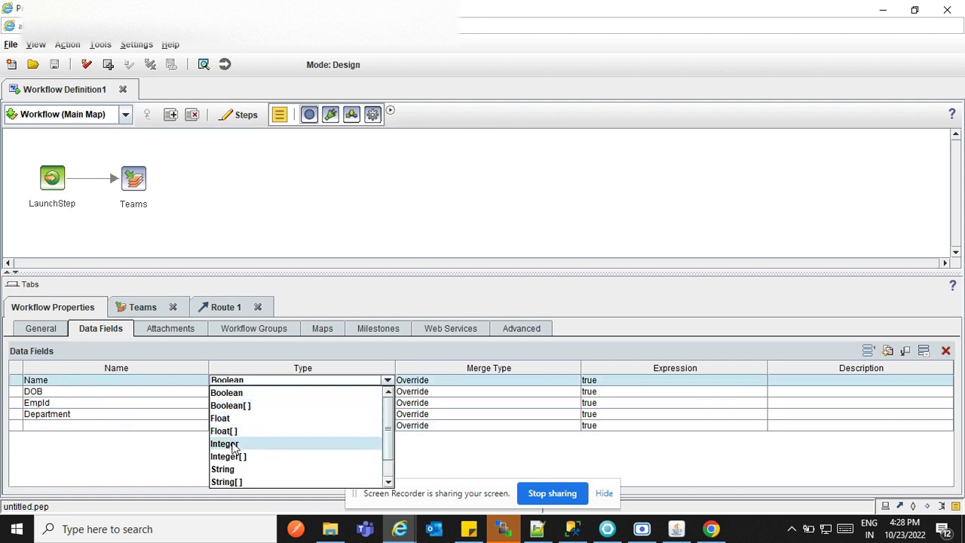
left_click(226, 469)
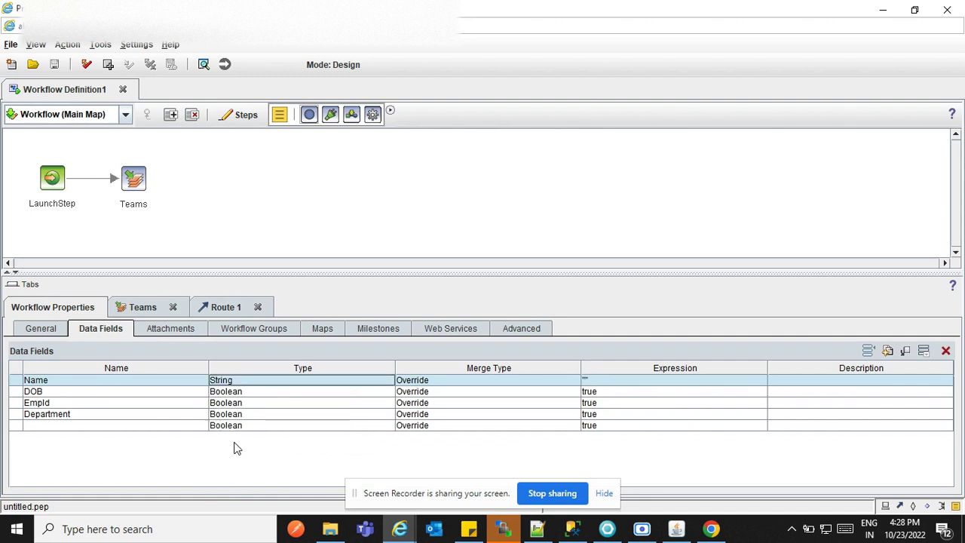
left_click(248, 393)
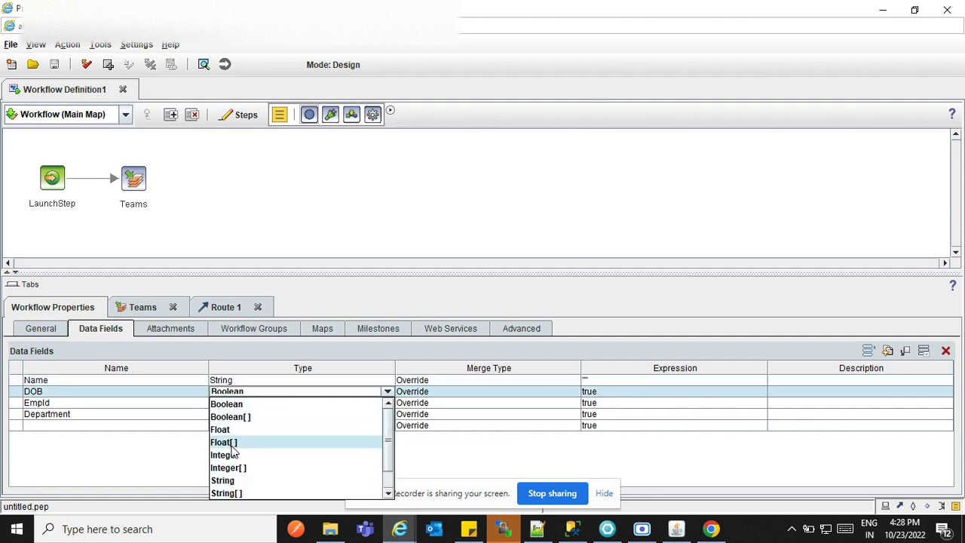
scroll(230, 456, "down", 1)
left_click(226, 479)
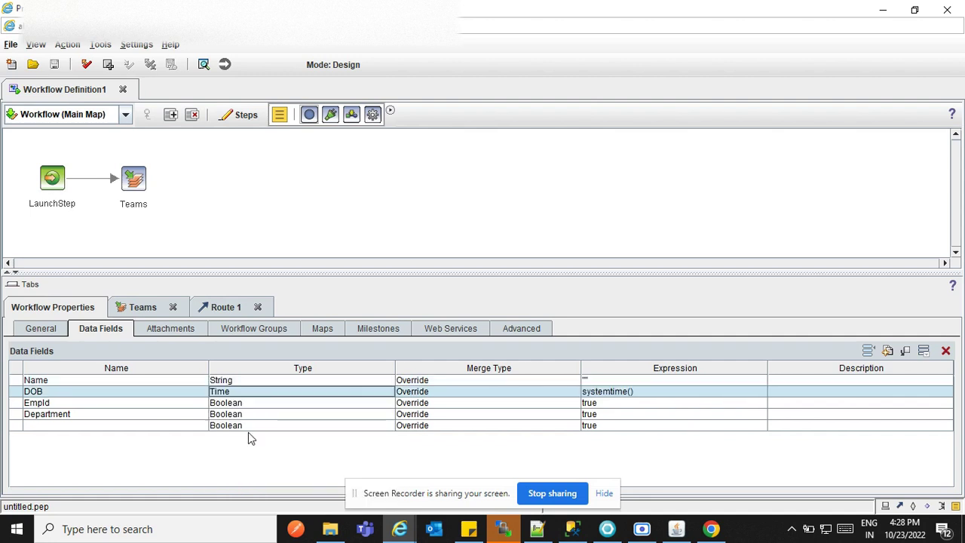
left_click(250, 398)
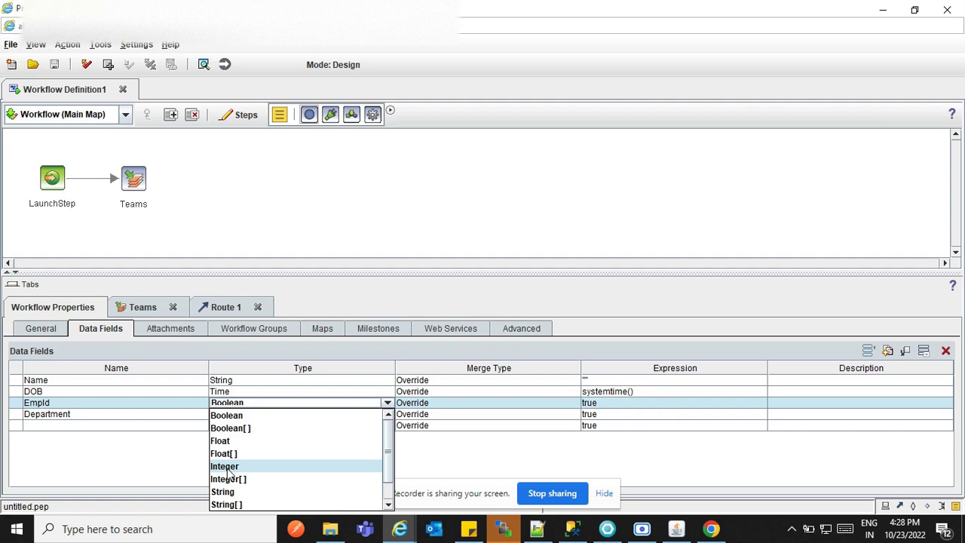
left_click(235, 466)
left_click(247, 416)
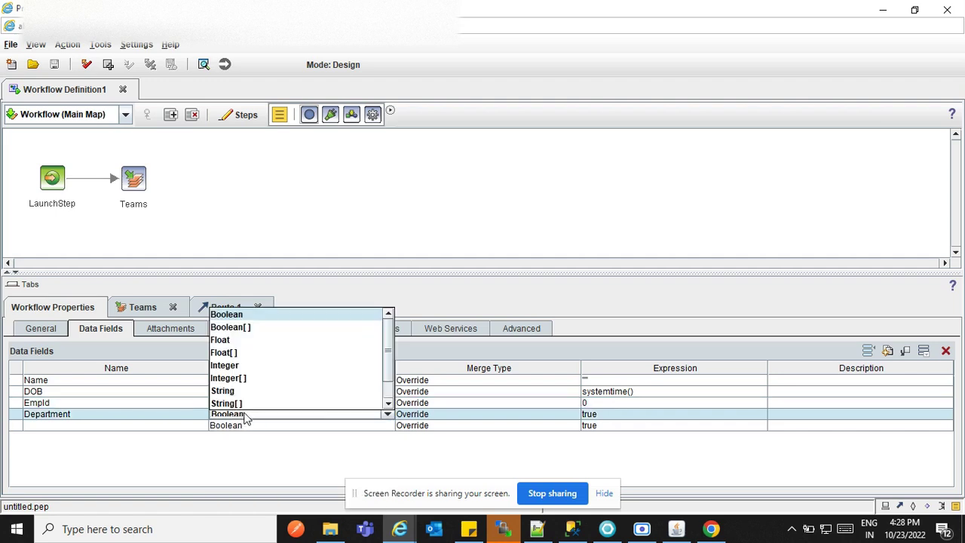
left_click(232, 391)
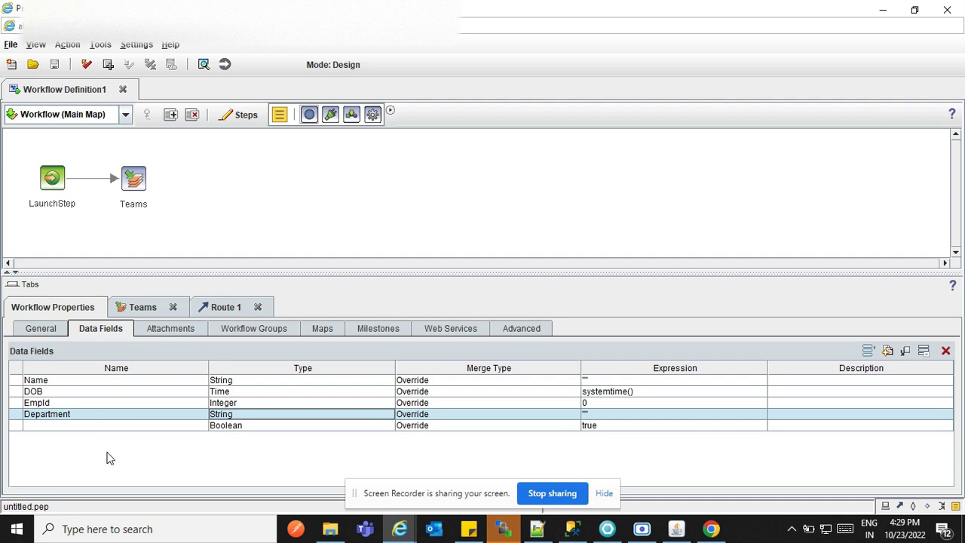
Create an attachment called Accounts under Workflow Properties > Attachments
left_click(52, 181)
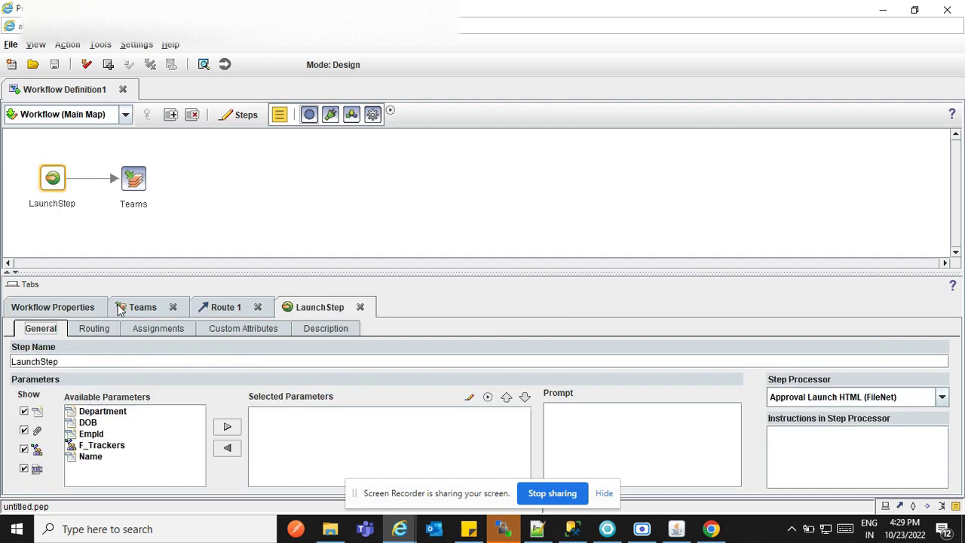
left_click(45, 309)
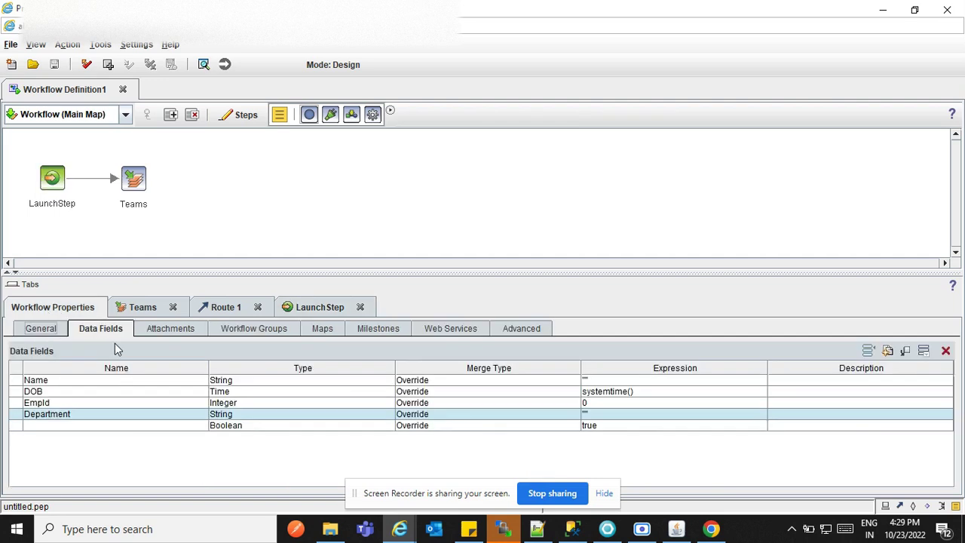
left_click(162, 330)
left_click(112, 383)
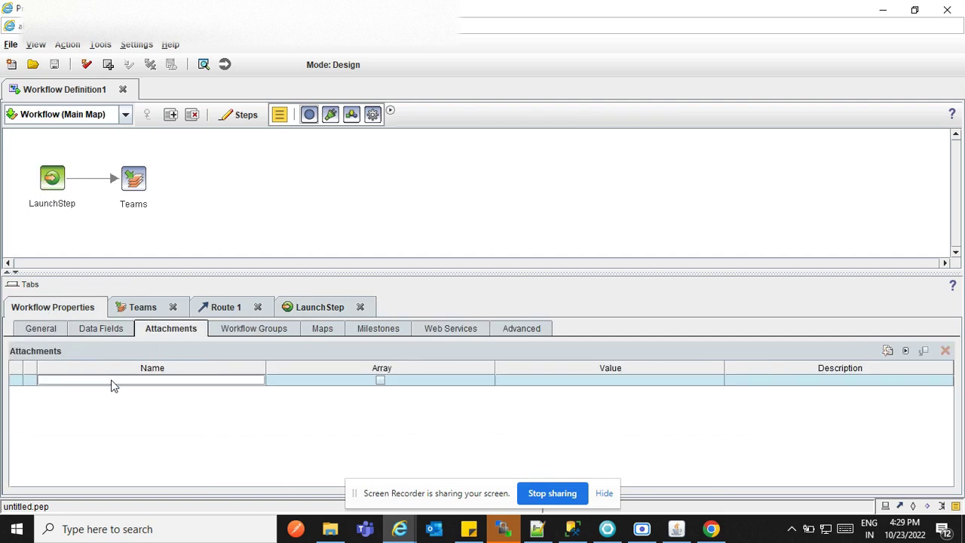
type("Accou nt")
key("Return")
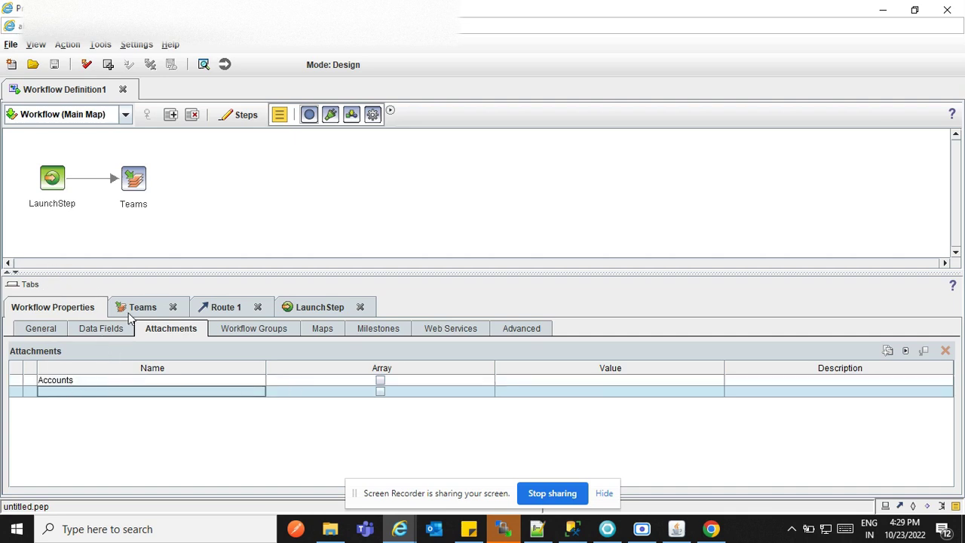
Add a shift-selected block of parameters, through EmpId, to LaunchStep
left_click(62, 185)
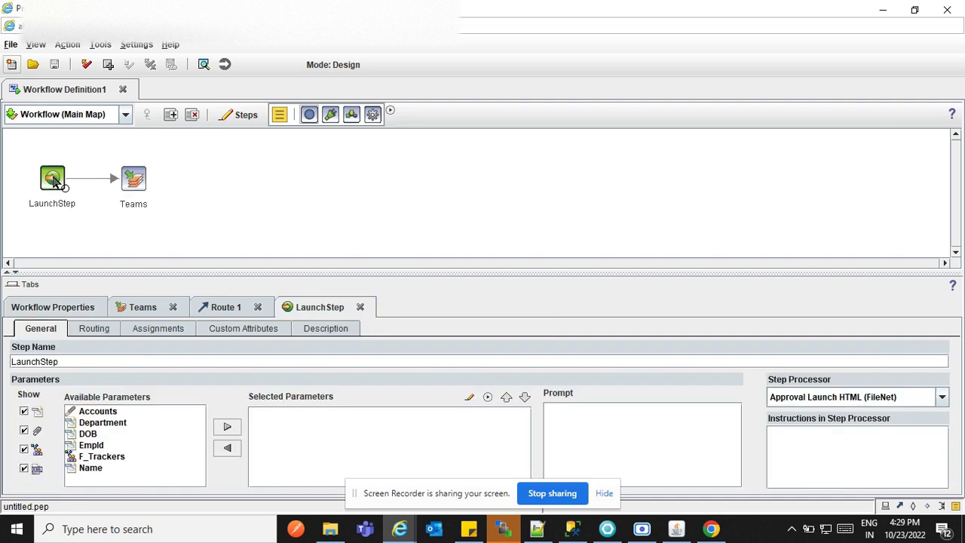
left_click(113, 414)
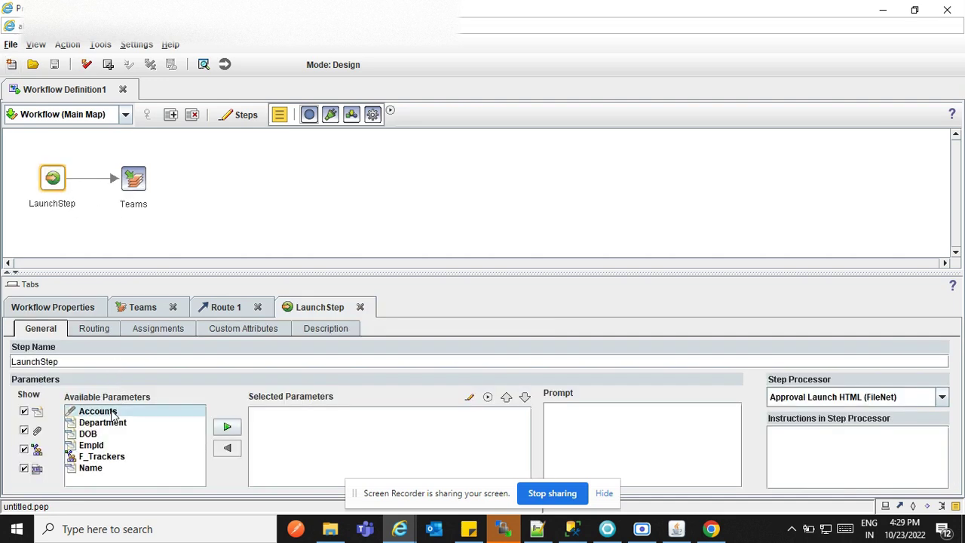
key("shift+Down")
key("shift+Up")
key("shift+Down")
key("shift+Down")
key("shift+Down")
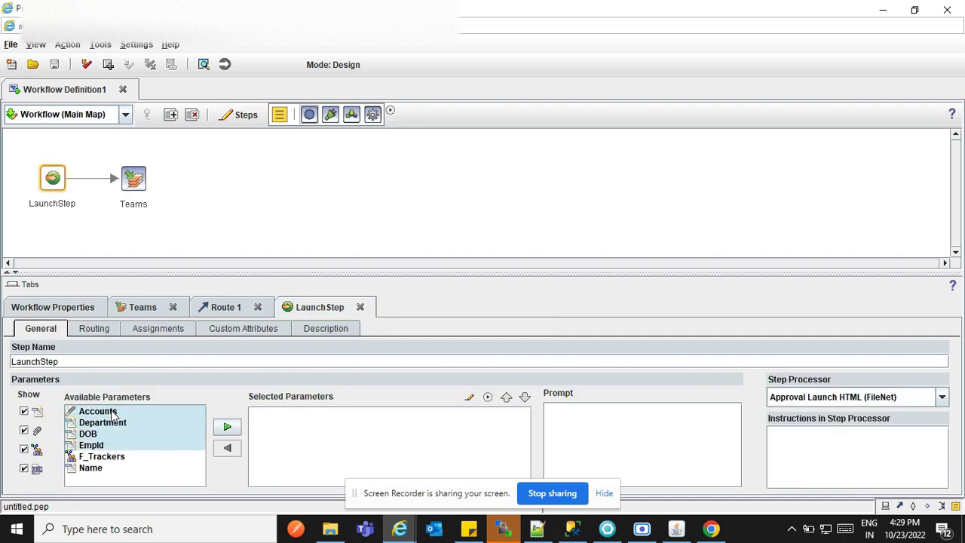
left_click(227, 426)
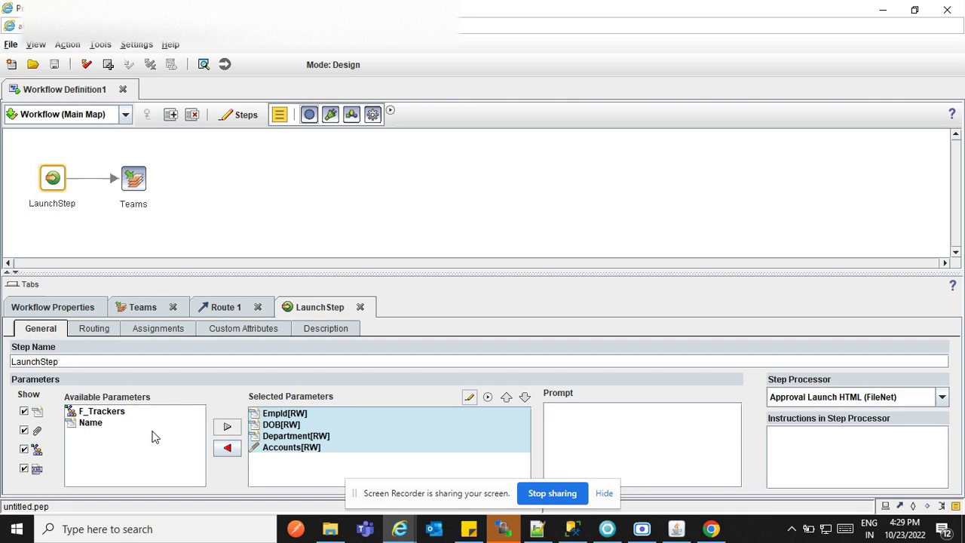
Add Name to LaunchStep's parameters and remove Accounts from them
left_click(108, 425)
left_click(227, 427)
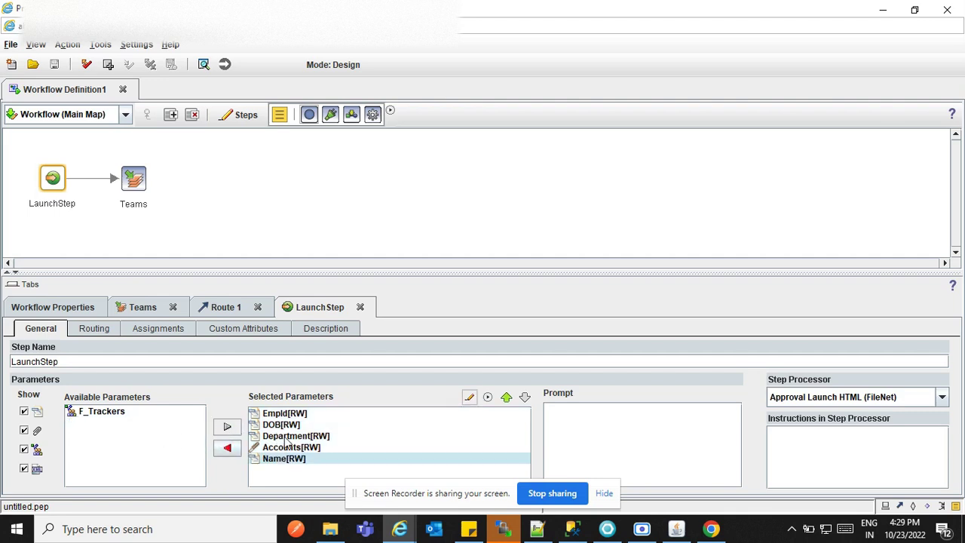
left_click(286, 437)
left_click(287, 447)
left_click(226, 448)
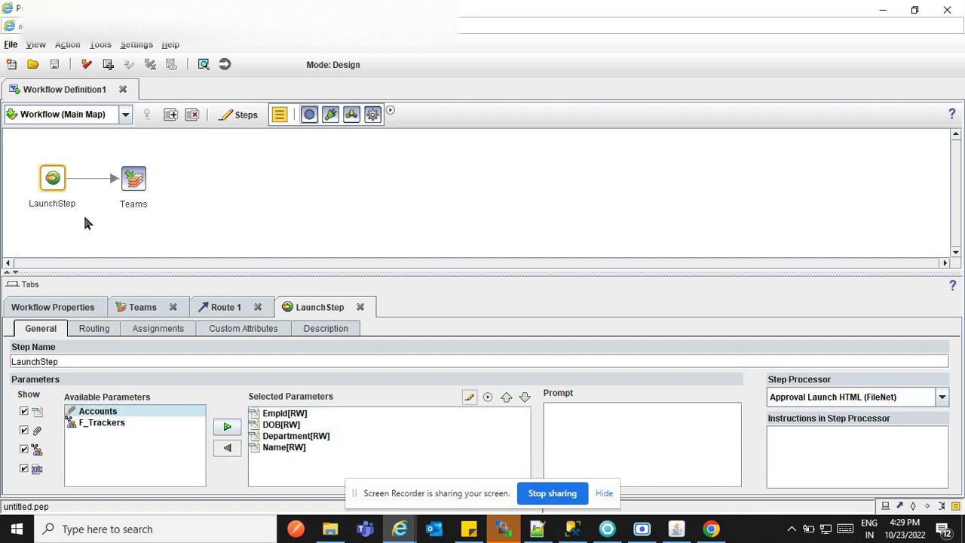
Add a LaunchStep after-completion assignment: Department = "Accounts"
left_click(145, 328)
left_click(390, 410)
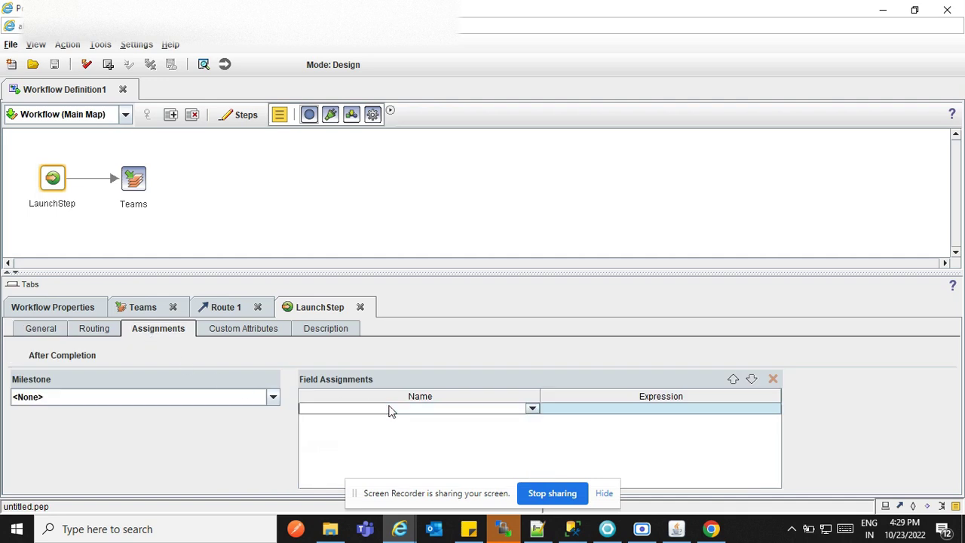
left_click(532, 408)
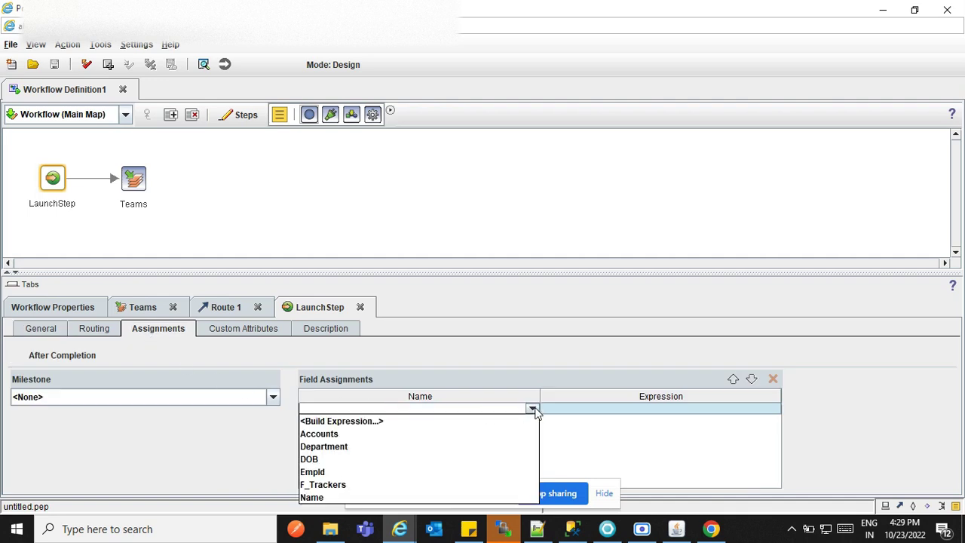
left_click(374, 445)
left_click(624, 411)
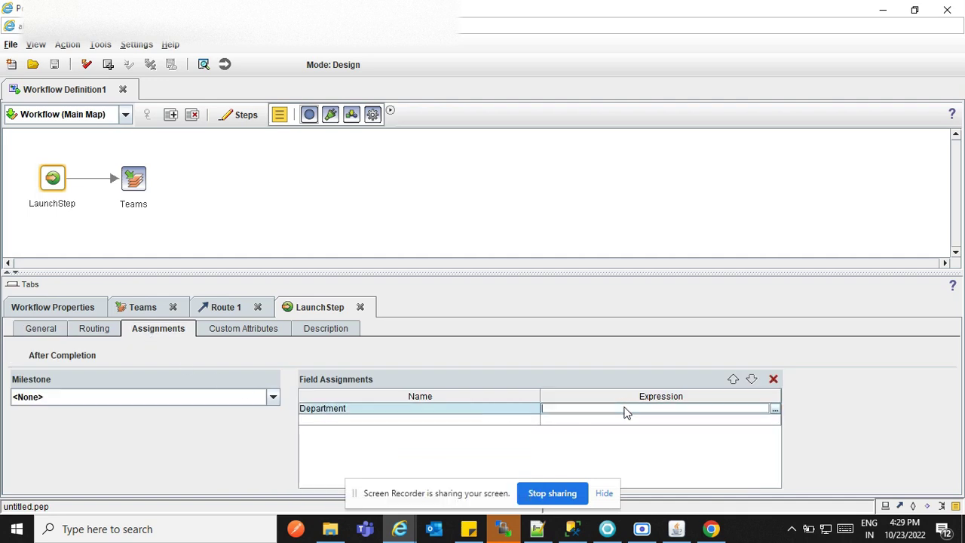
type("\"Accounts")
key("Return")
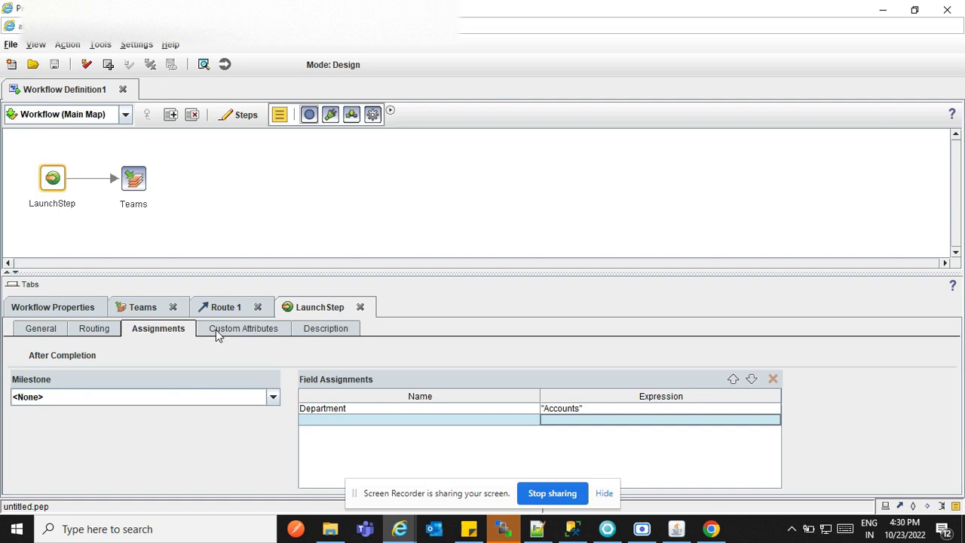
Add Name, EmpId, DOB, Department and Accounts to the Teams step with Read access
left_click(133, 182)
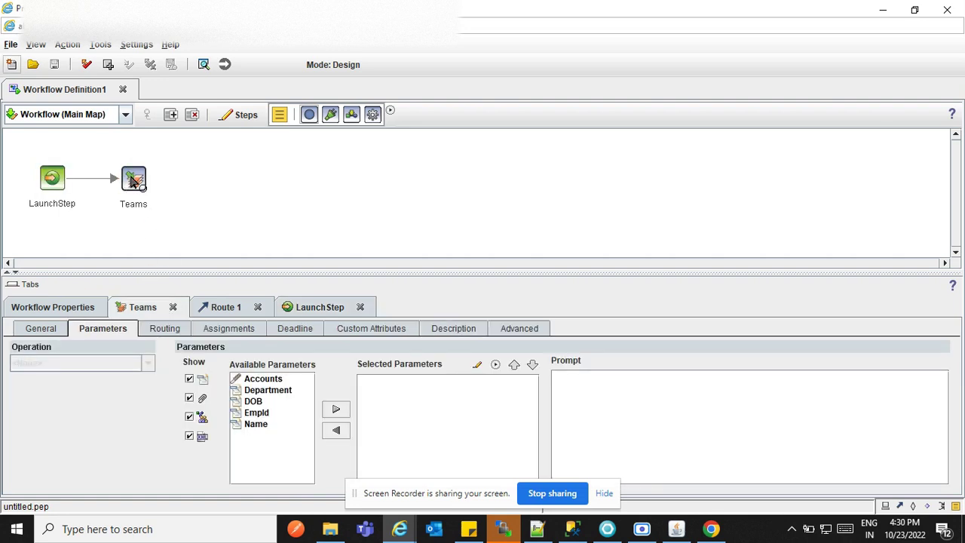
left_click(274, 381)
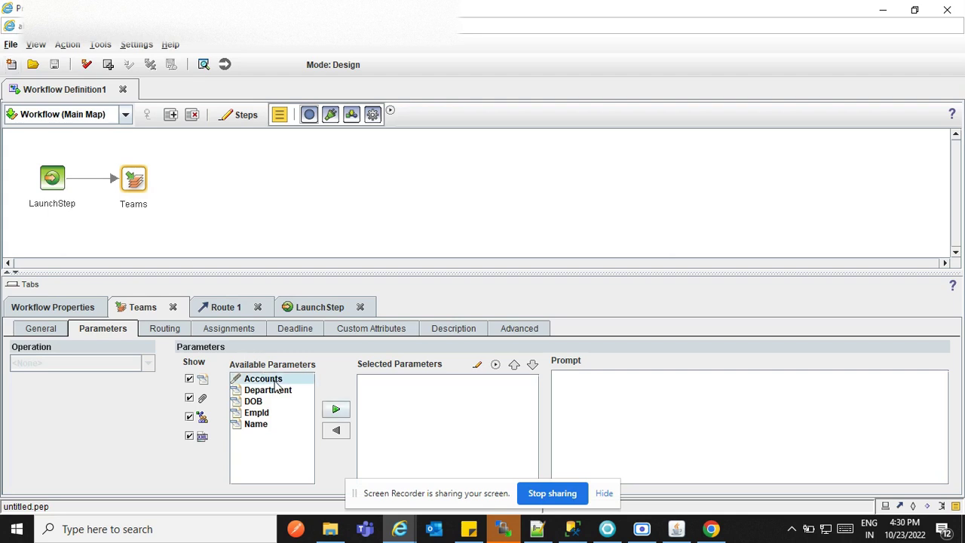
left_click(245, 413)
key("ctrl+a")
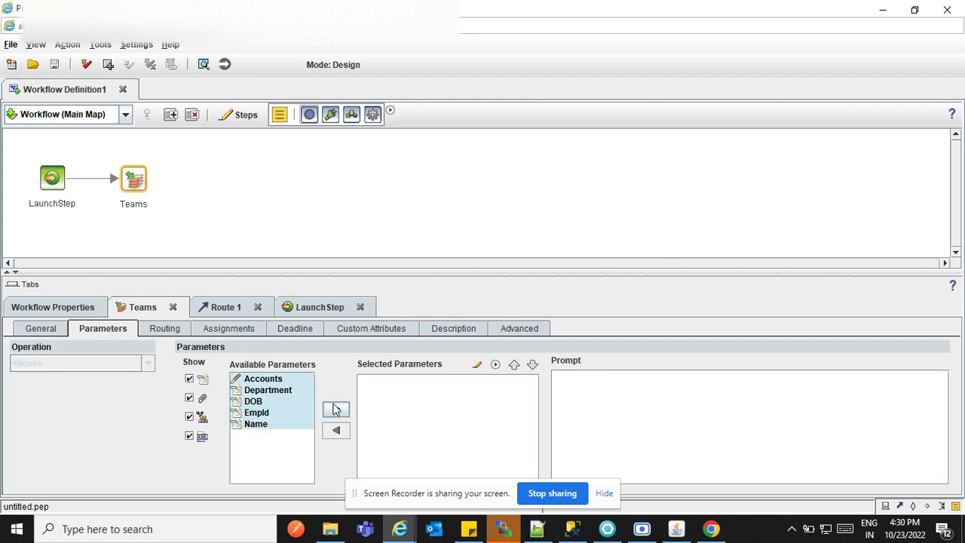
left_click(336, 409)
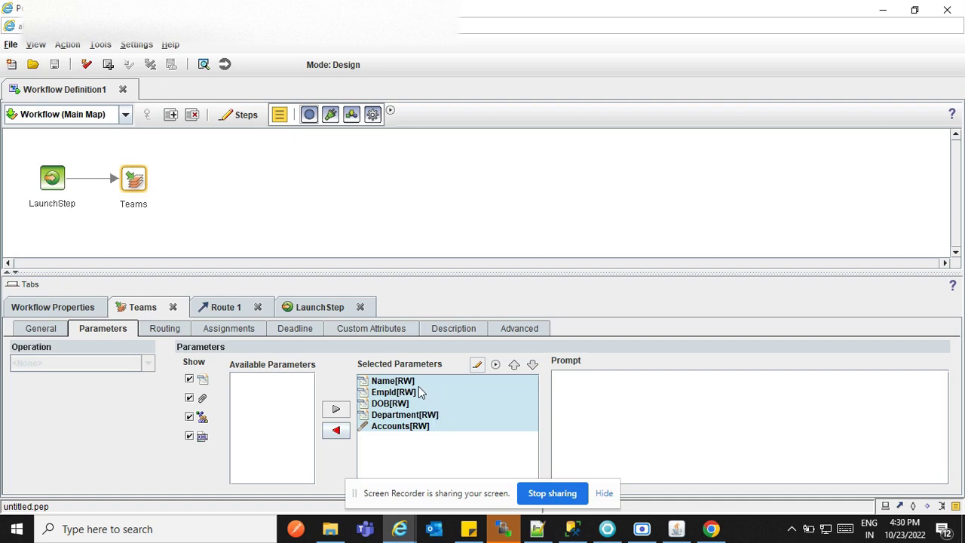
left_click(494, 366)
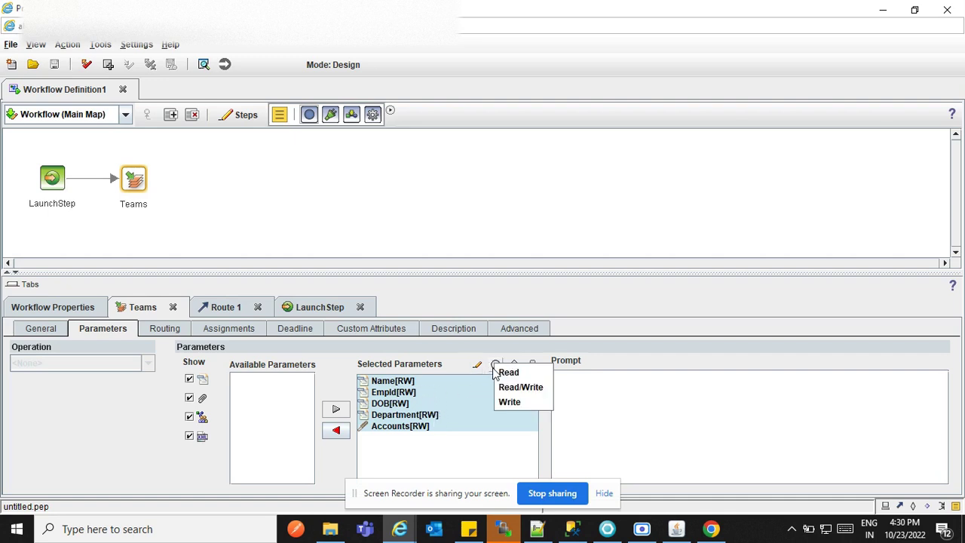
left_click(516, 371)
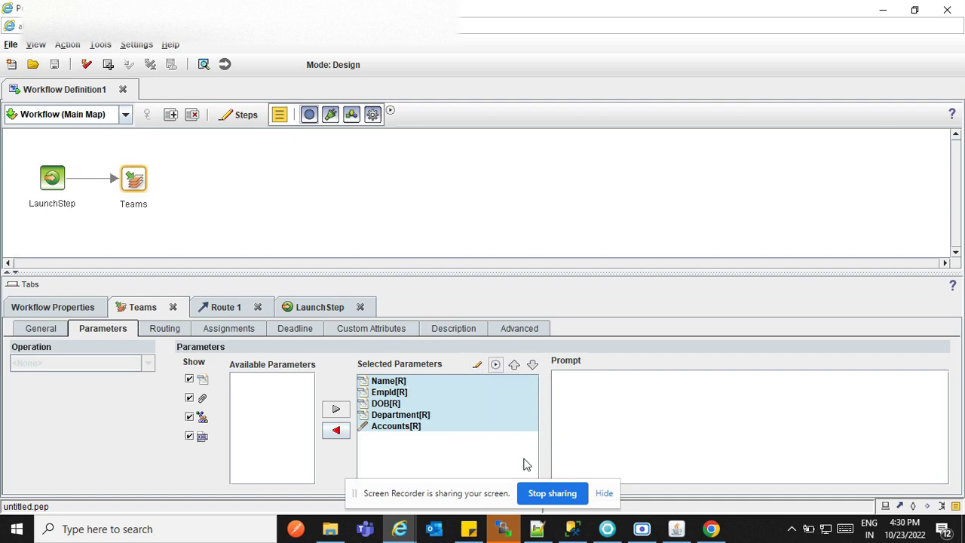
left_click(442, 453)
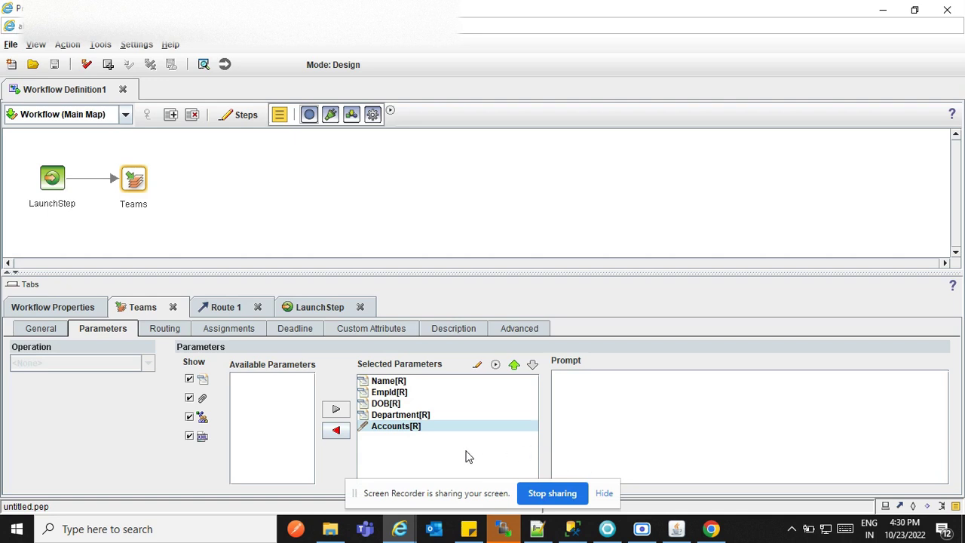
Confirm Name stays Read in the Step Parameters dialog, then close it
left_click(478, 364)
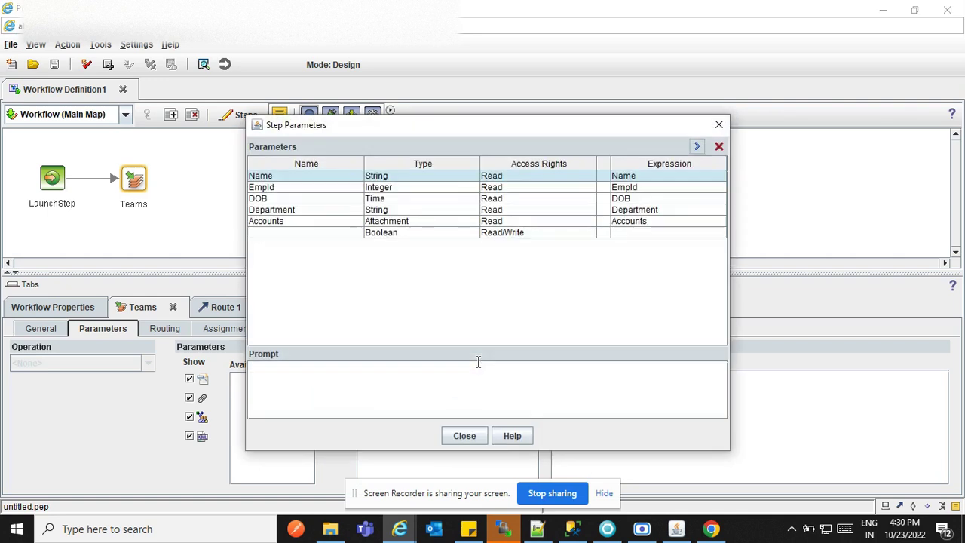
left_click(433, 182)
left_click(508, 182)
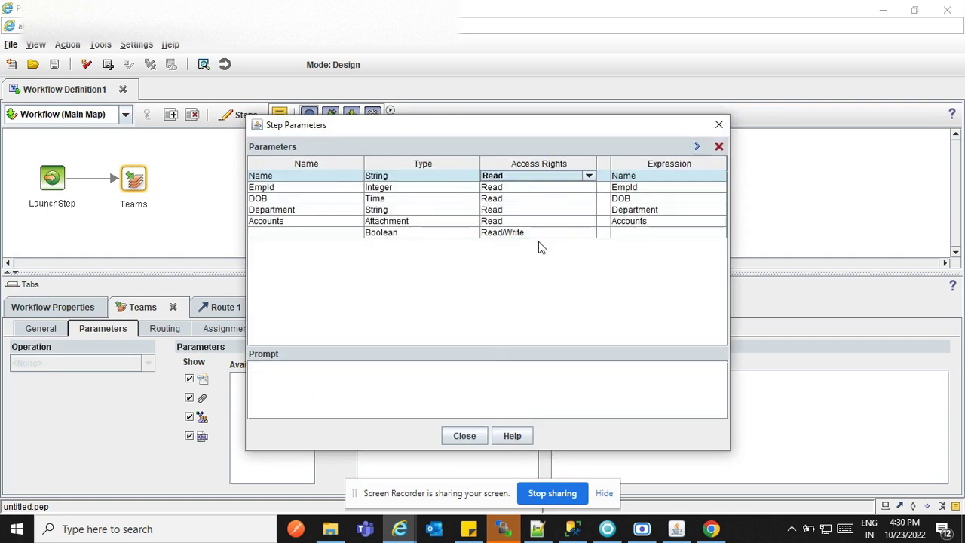
left_click(534, 278)
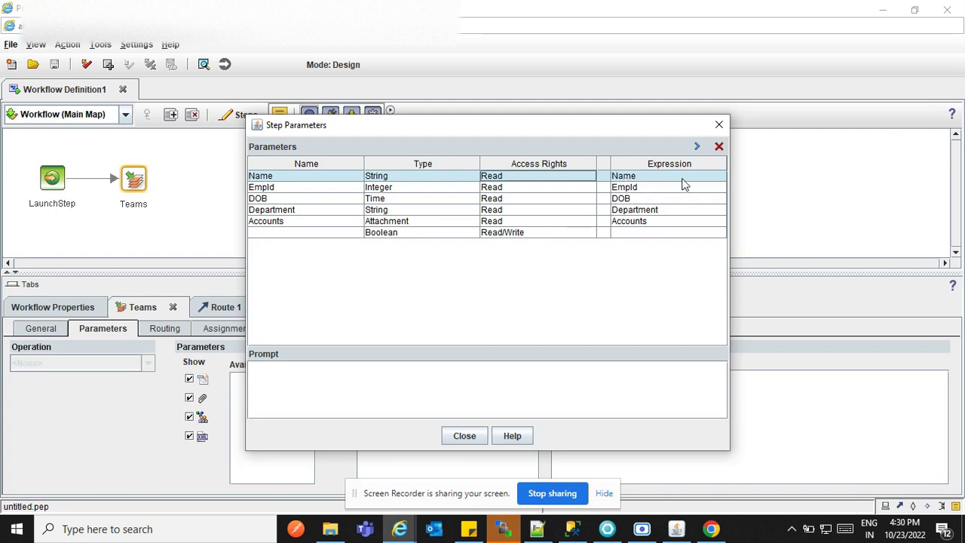
left_click(473, 438)
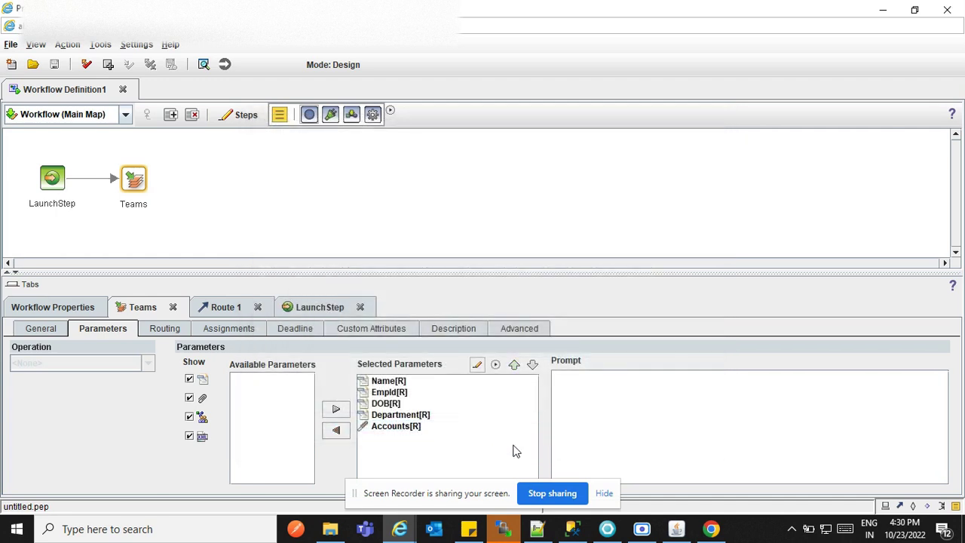
Move DOB above EmpId in the Teams parameters and show its routing settings
left_click(396, 382)
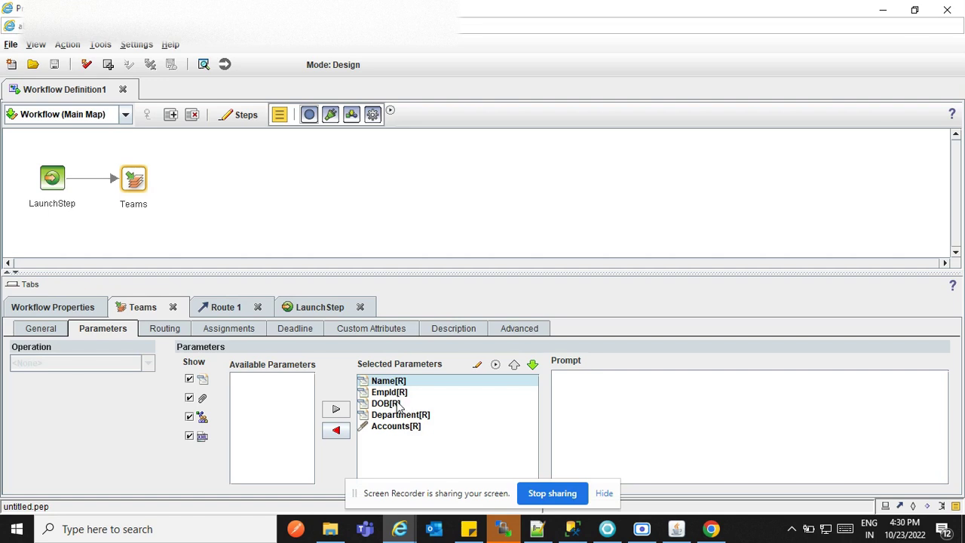
left_click(397, 403)
left_click(514, 364)
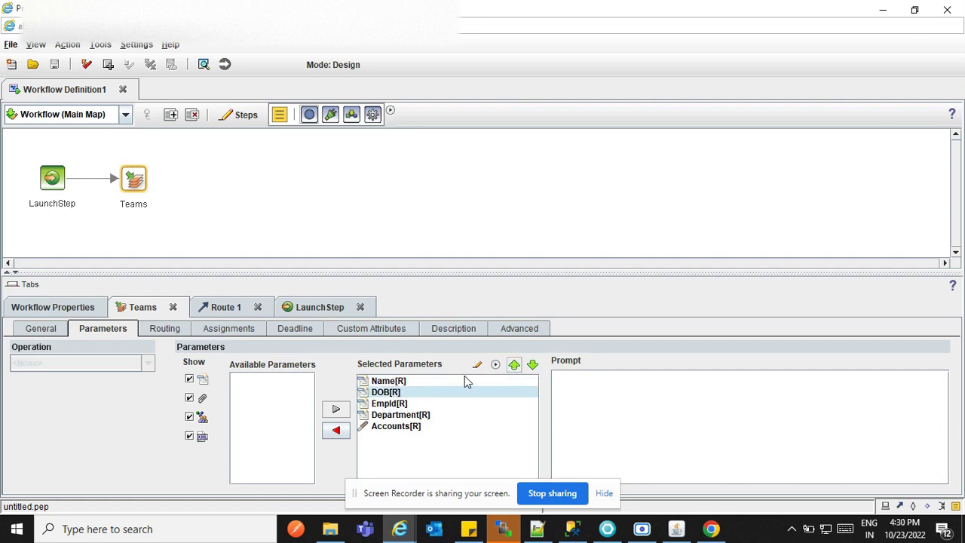
left_click(432, 405)
left_click(437, 416)
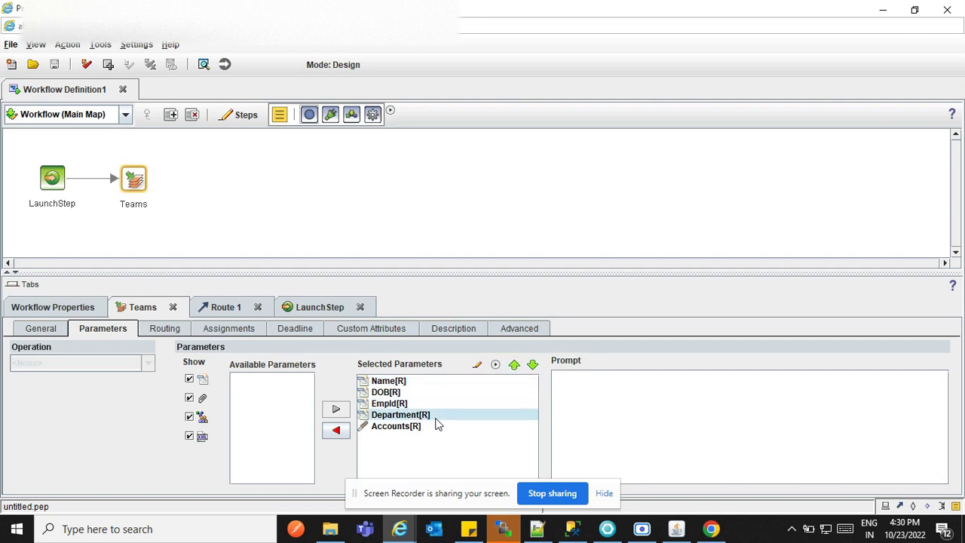
left_click(435, 451)
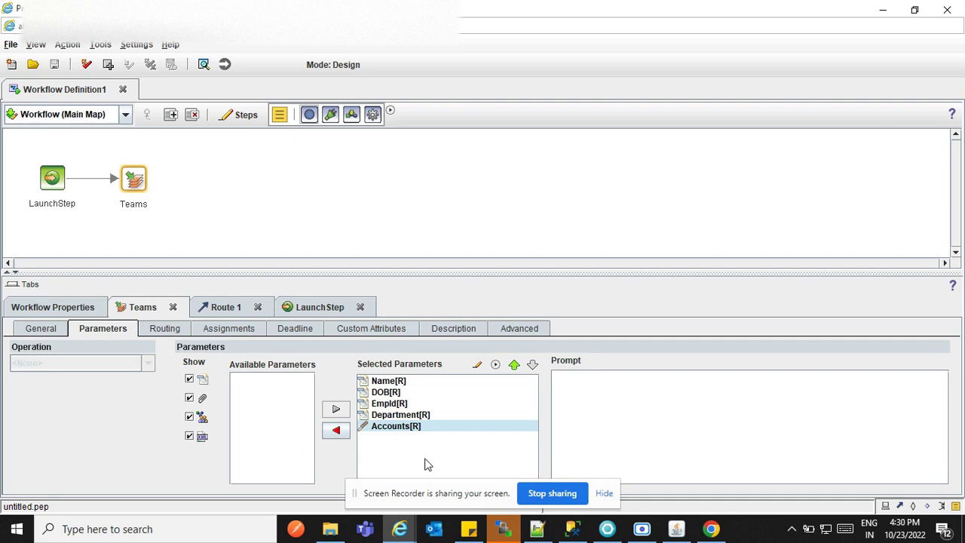
left_click(164, 329)
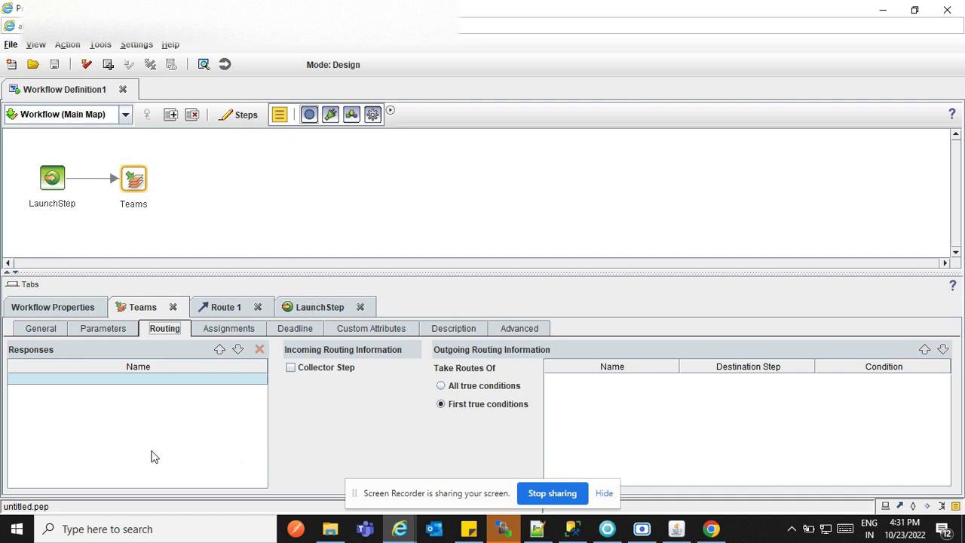
Check LaunchStep's outgoing Route 1 and the Teams step's field assignments
left_click(134, 178)
left_click(52, 178)
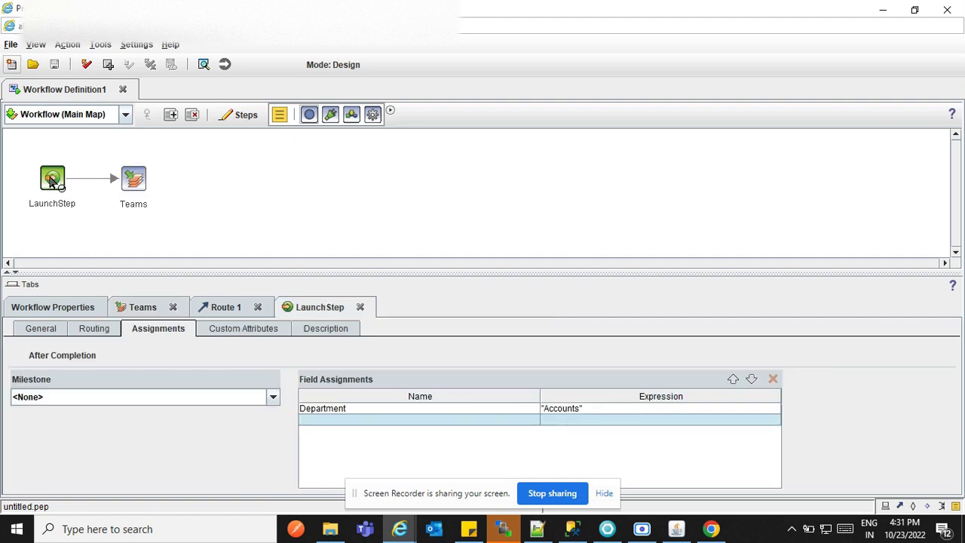
left_click(92, 329)
left_click(578, 381)
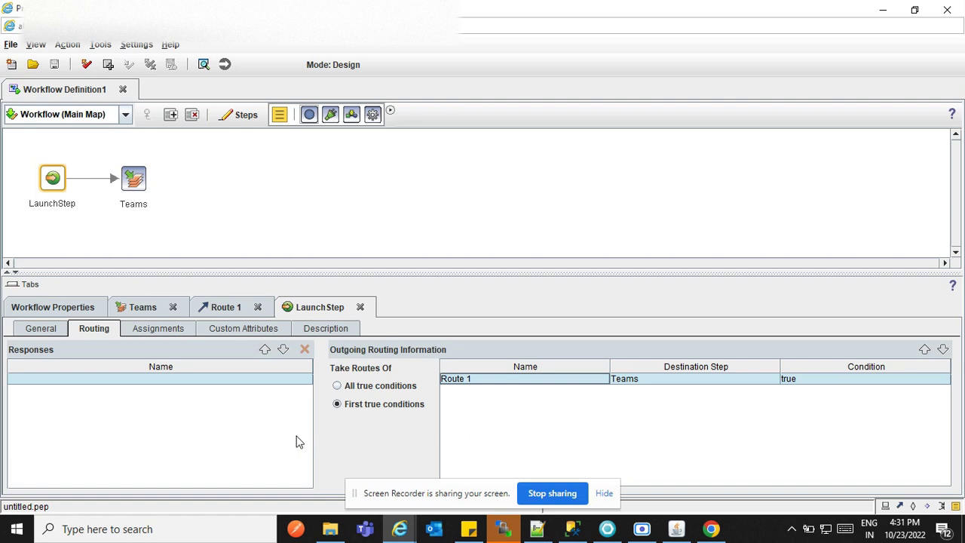
left_click(133, 179)
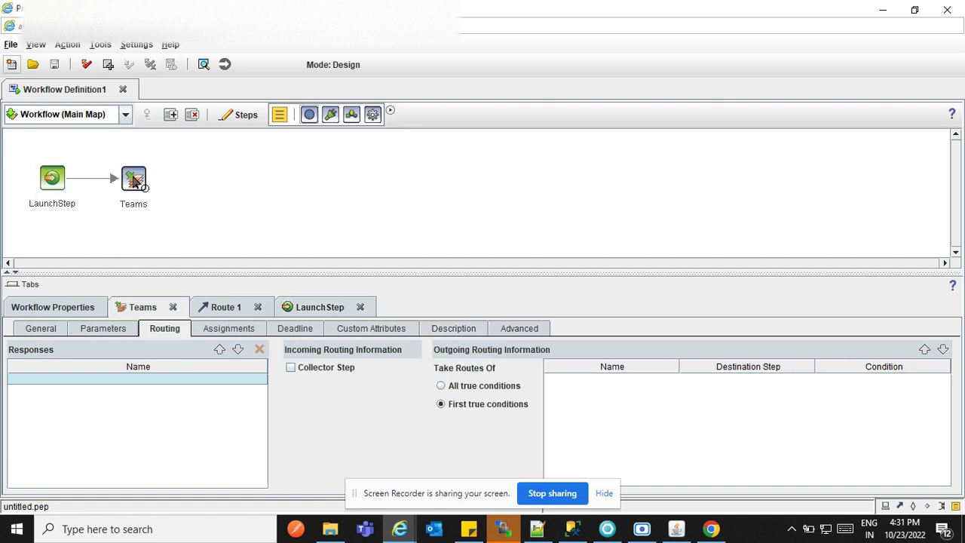
left_click(224, 329)
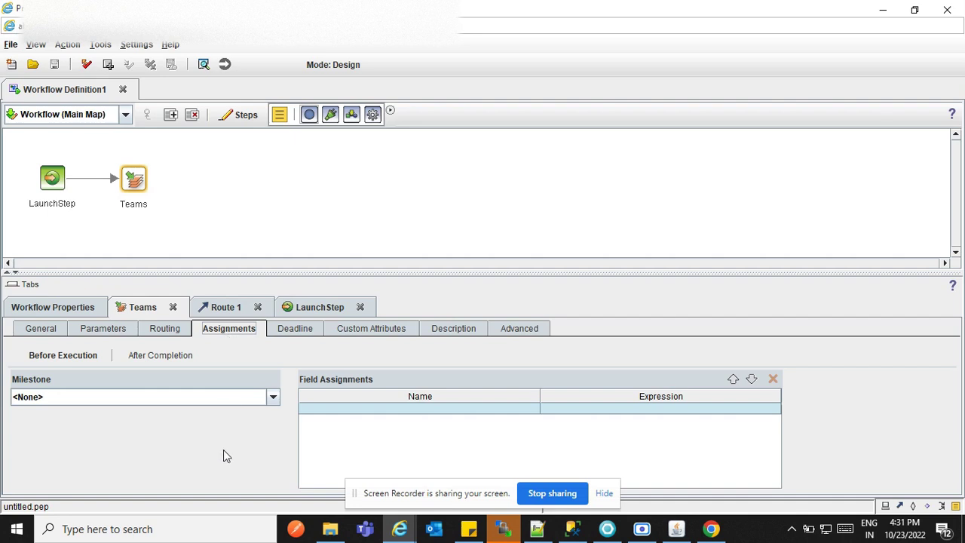
Compare after-completion assignments of LaunchStep and Teams, then show Teams' deadline settings
left_click(51, 178)
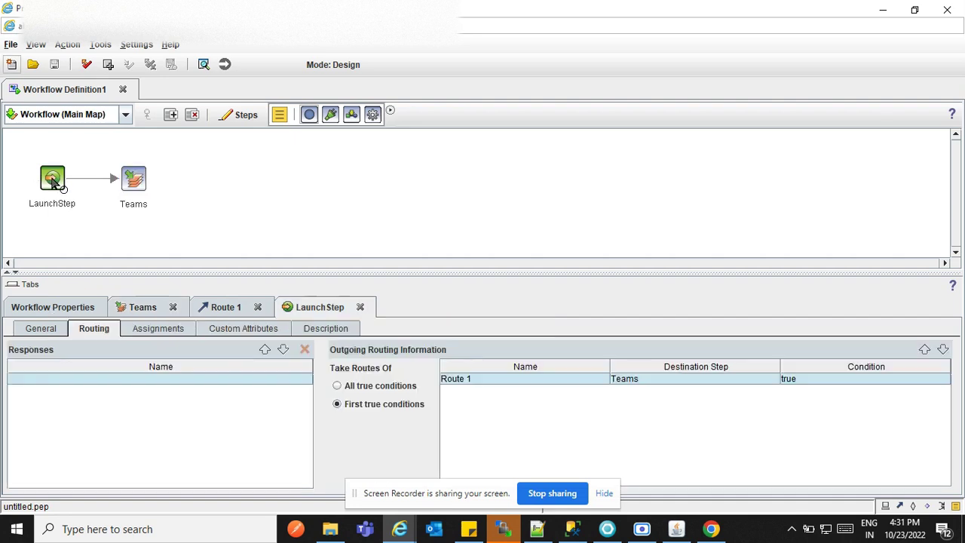
left_click(158, 330)
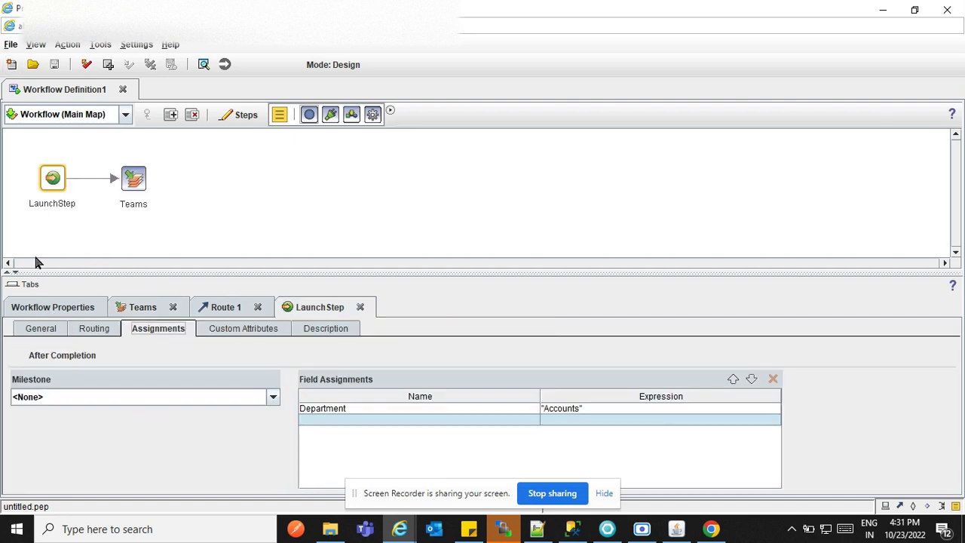
left_click(64, 360)
left_click(51, 181)
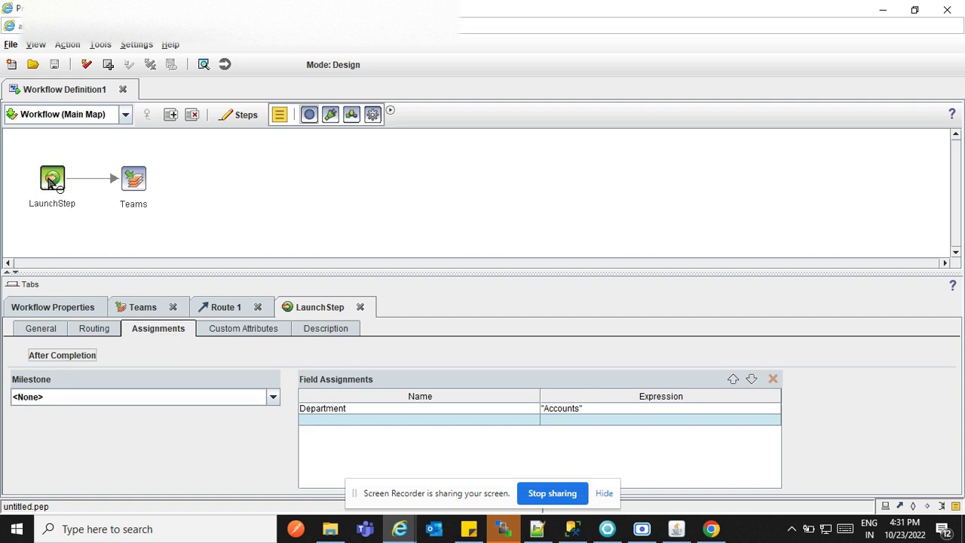
left_click(132, 181)
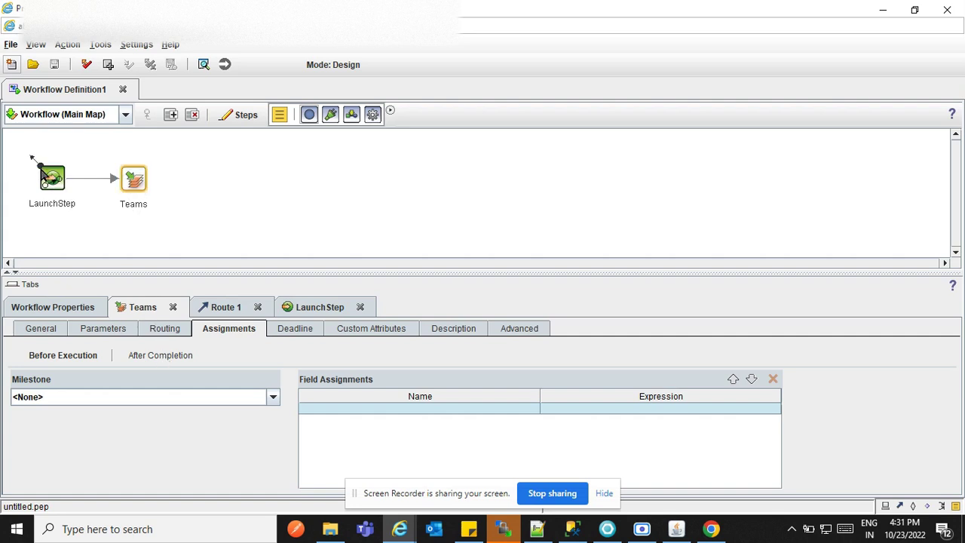
left_click(54, 180)
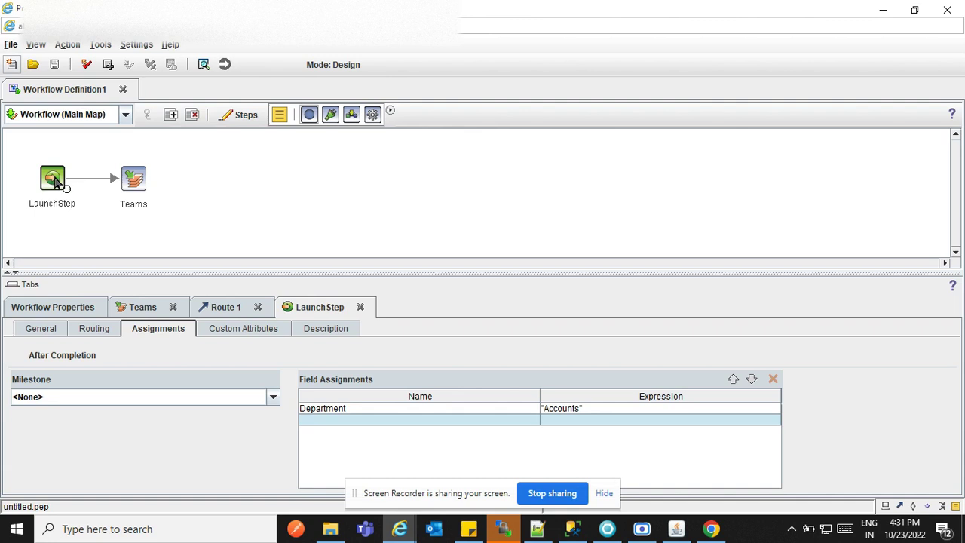
left_click(134, 178)
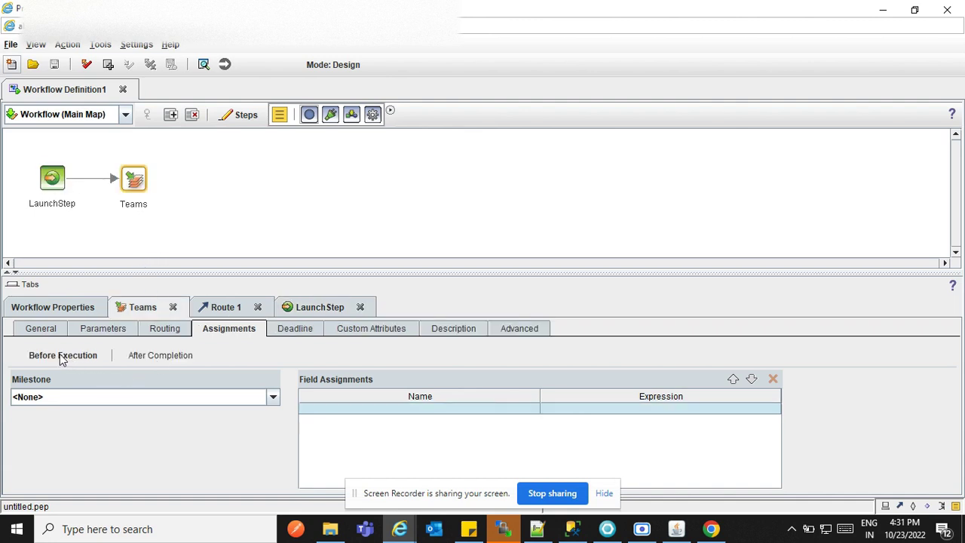
left_click(156, 359)
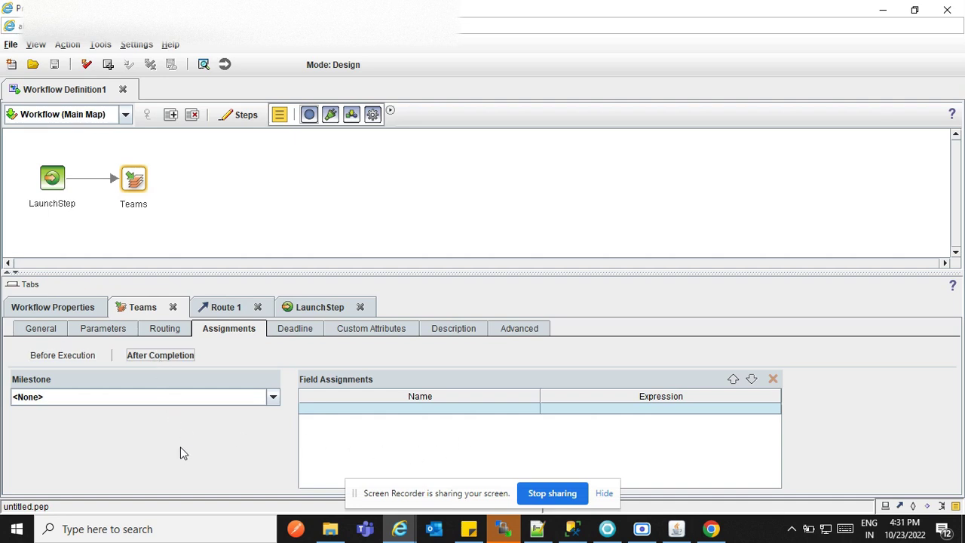
left_click(294, 334)
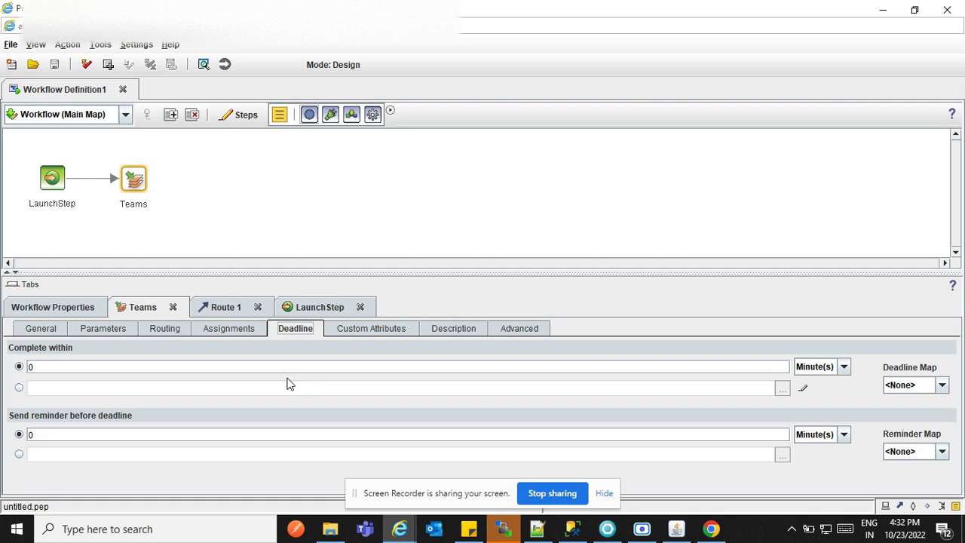
Prefix the Teams step's name with HR so it reads HR Teams
left_click(133, 187)
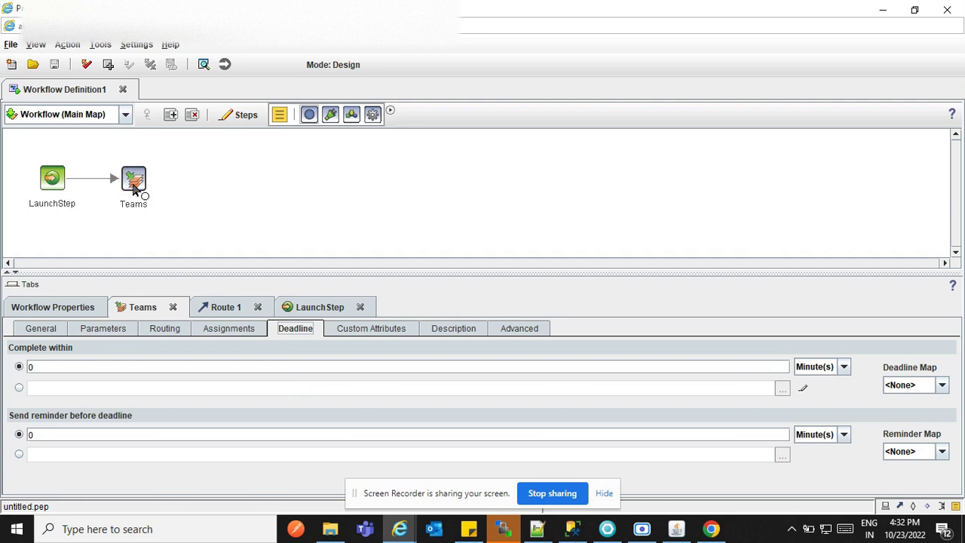
left_click(130, 204)
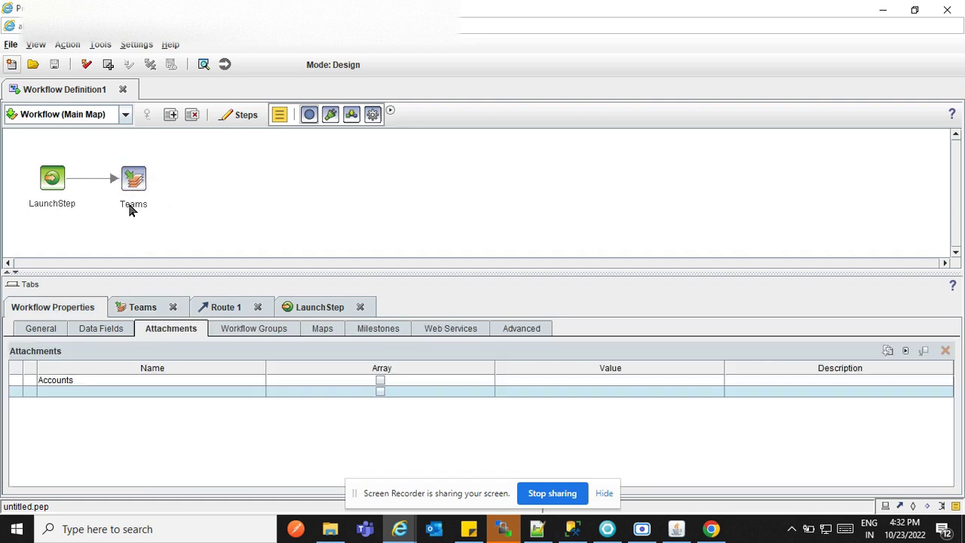
left_click(128, 207)
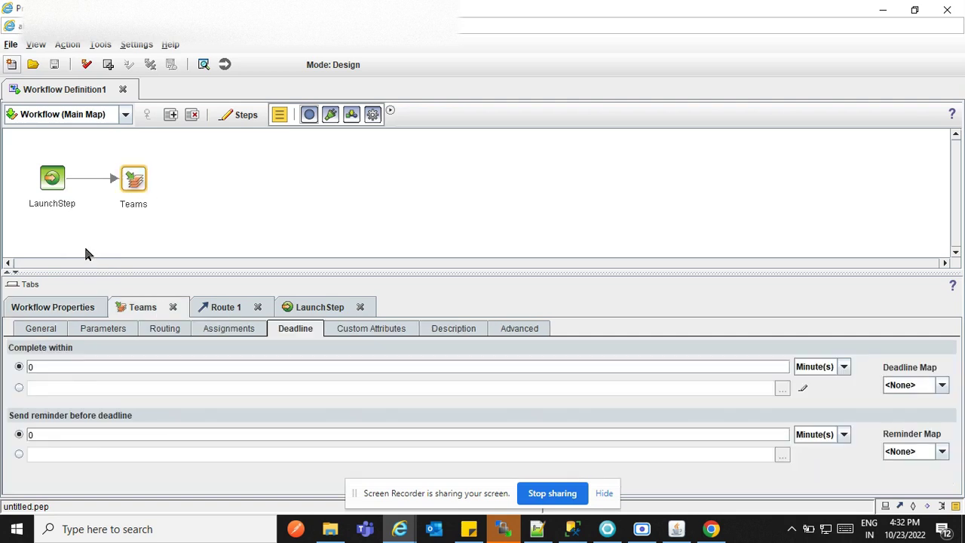
left_click(41, 329)
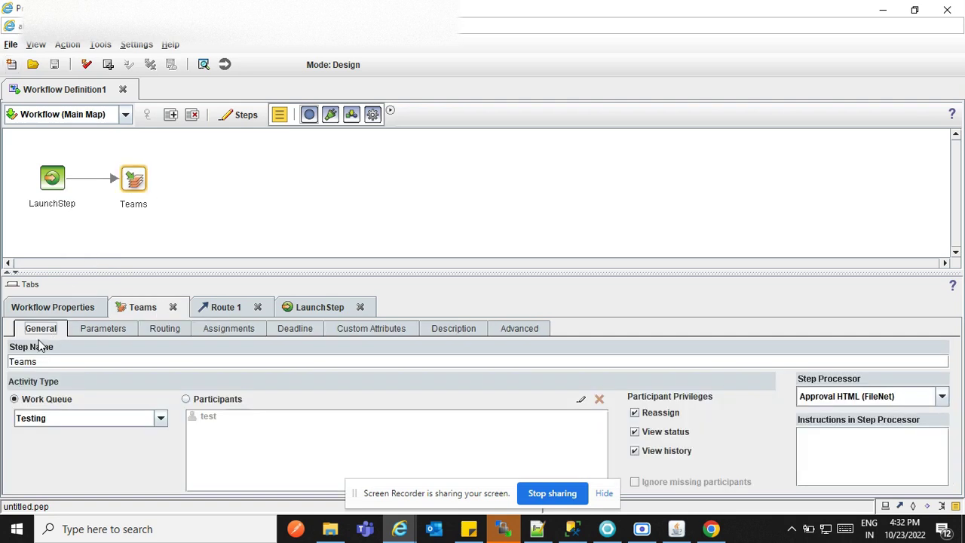
left_click(9, 362)
type("HR")
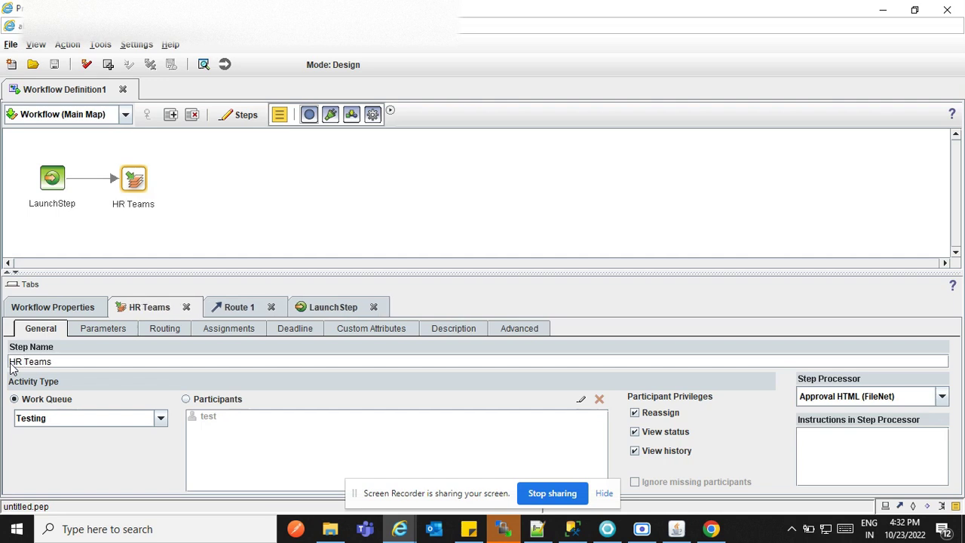
left_click(132, 228)
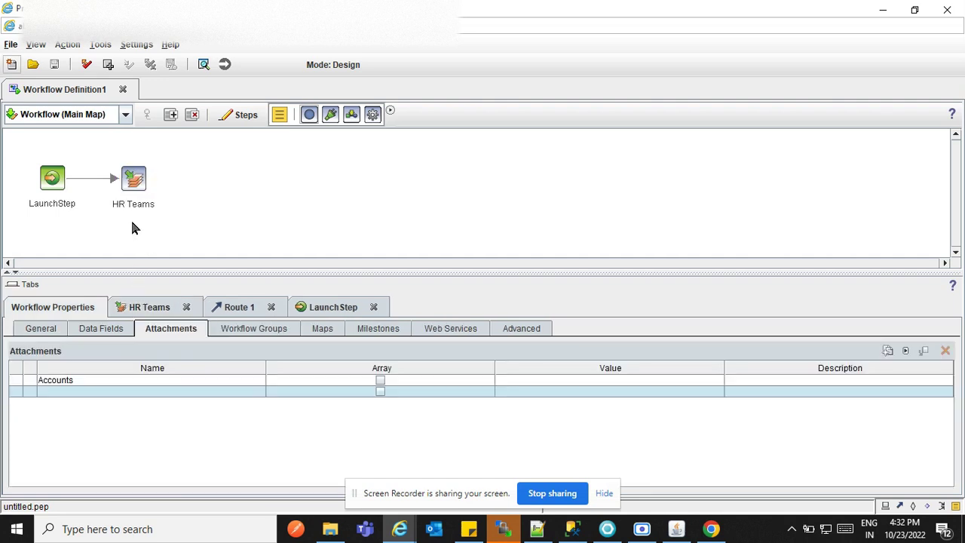
Review HR Teams' Assignments, Deadline, Custom Attributes, Description and Advanced settings, leaving every map at <None>
left_click(133, 178)
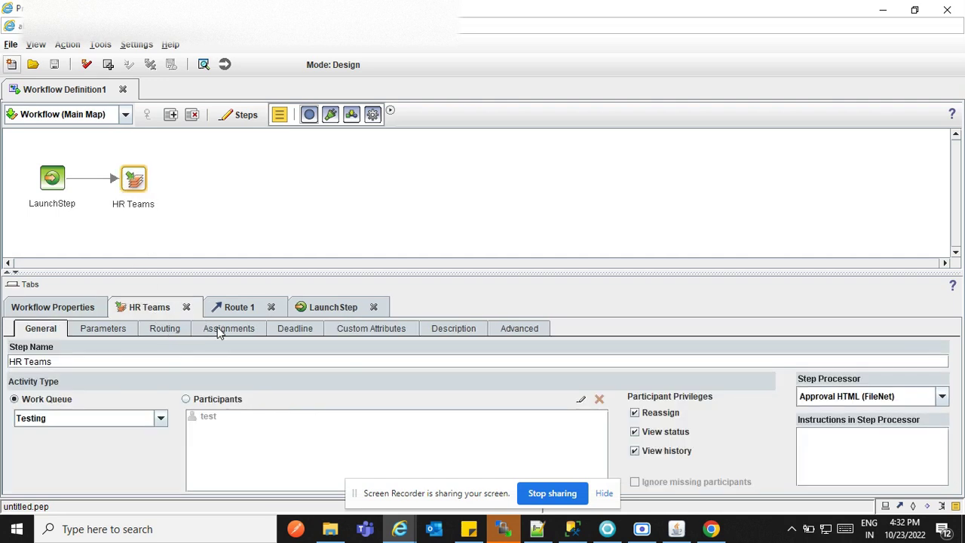
left_click(221, 331)
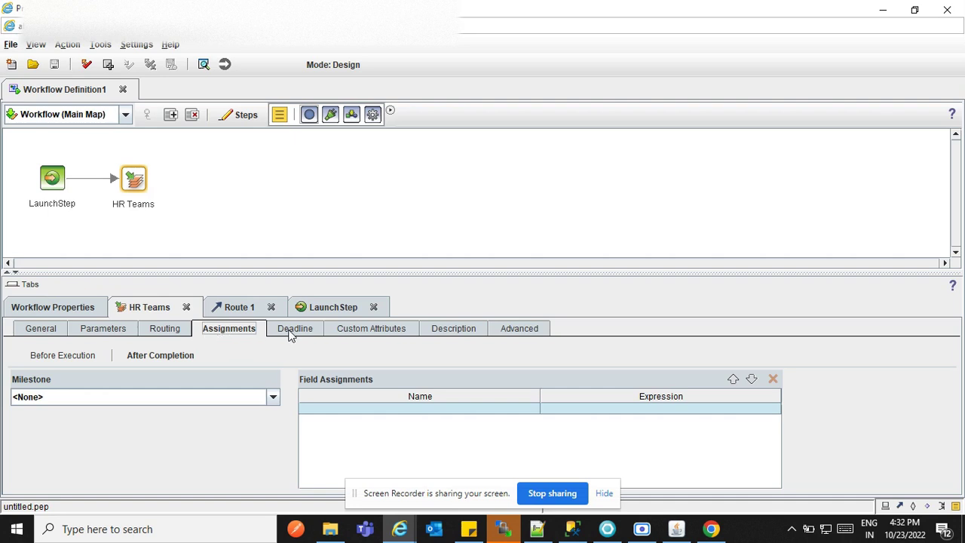
left_click(291, 334)
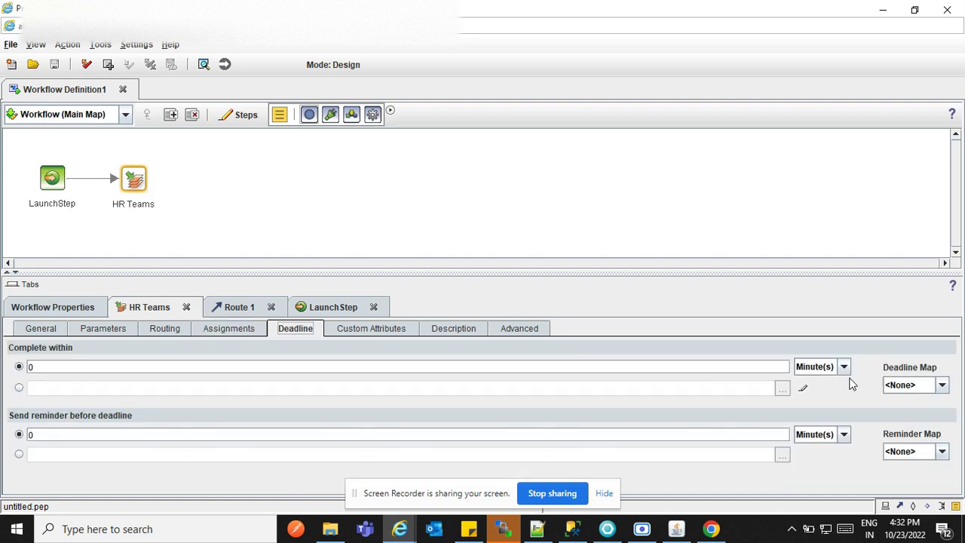
left_click(905, 388)
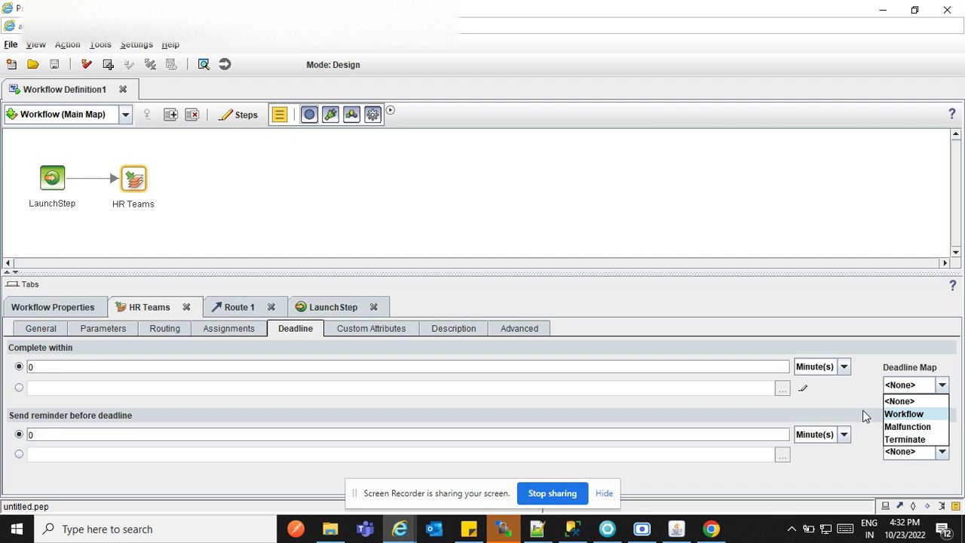
left_click(844, 397)
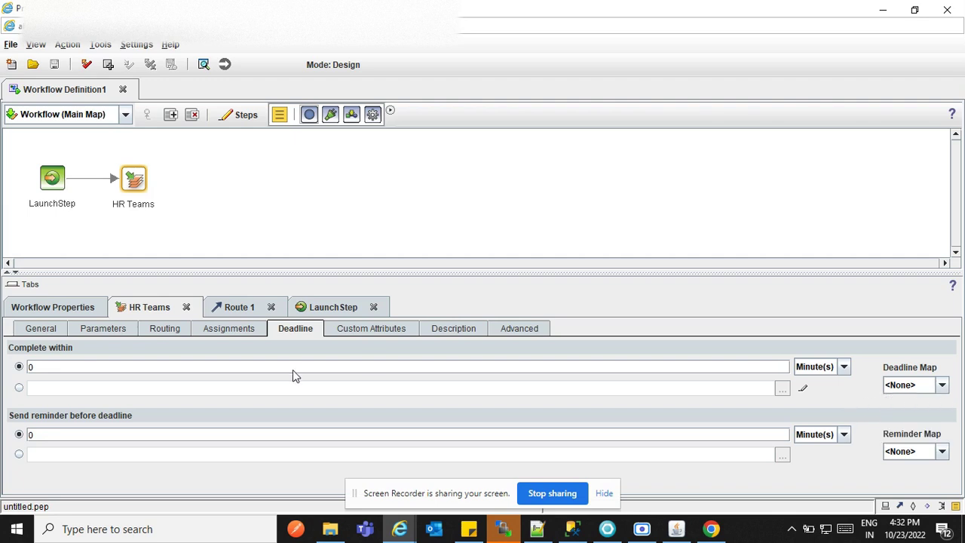
left_click(364, 330)
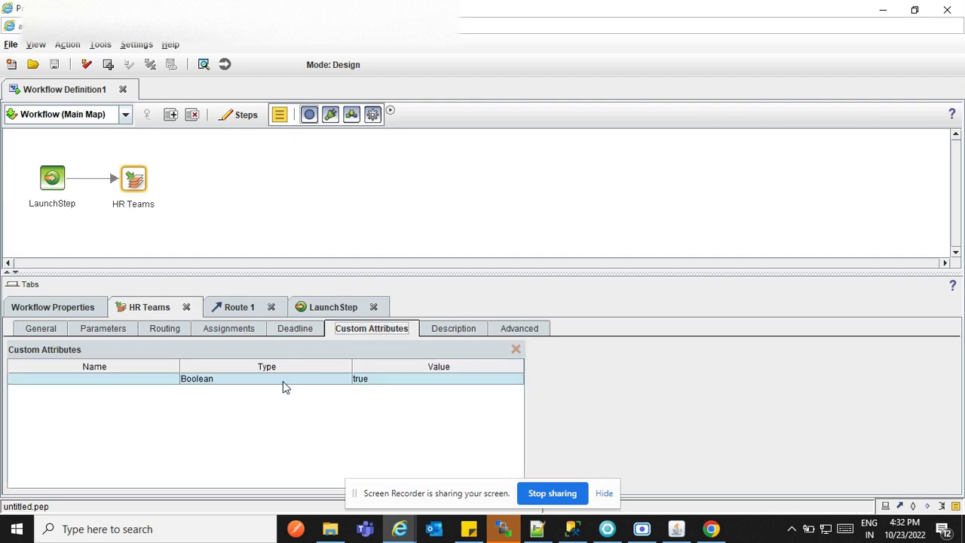
left_click(455, 329)
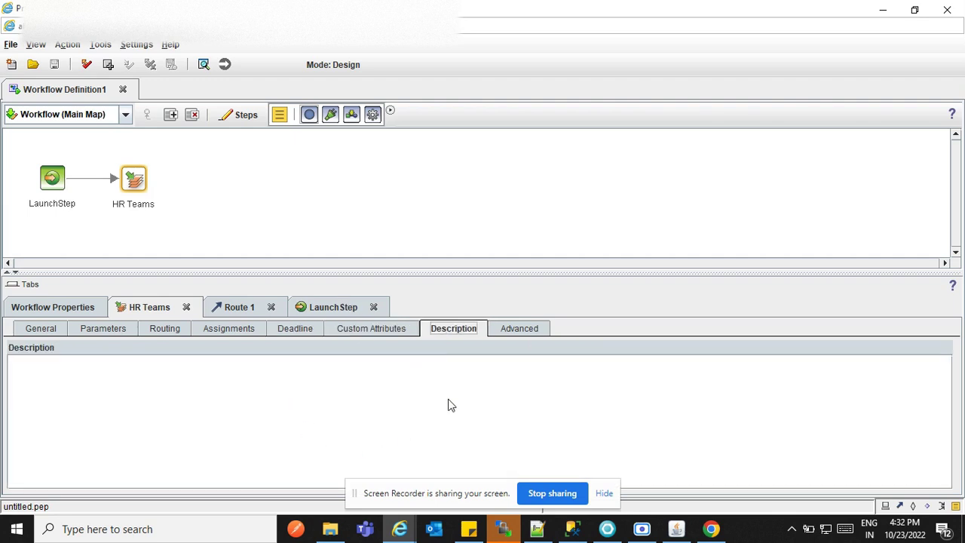
left_click(517, 329)
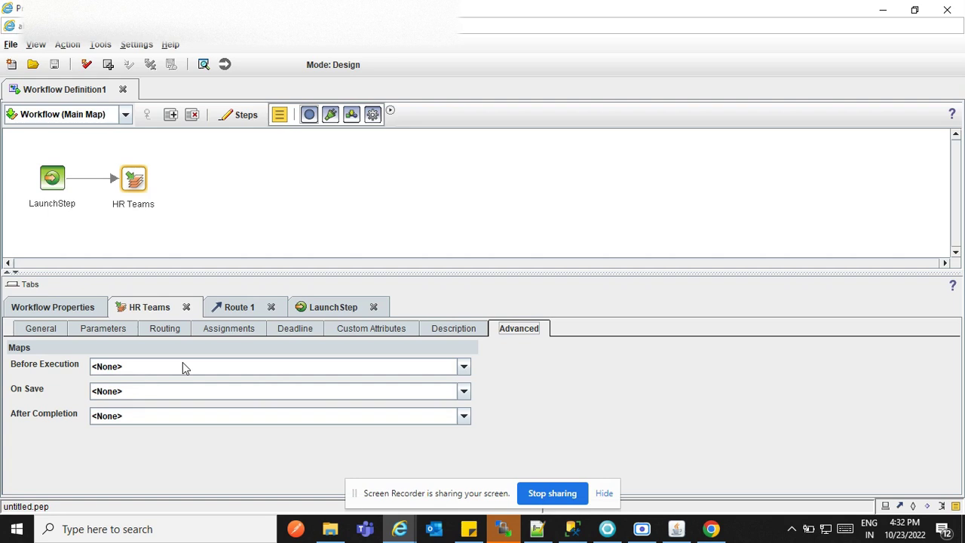
Leave the after-completion map at <None> and compare the Route 1, LaunchStep and HR Teams properties
left_click(232, 415)
left_click(233, 415)
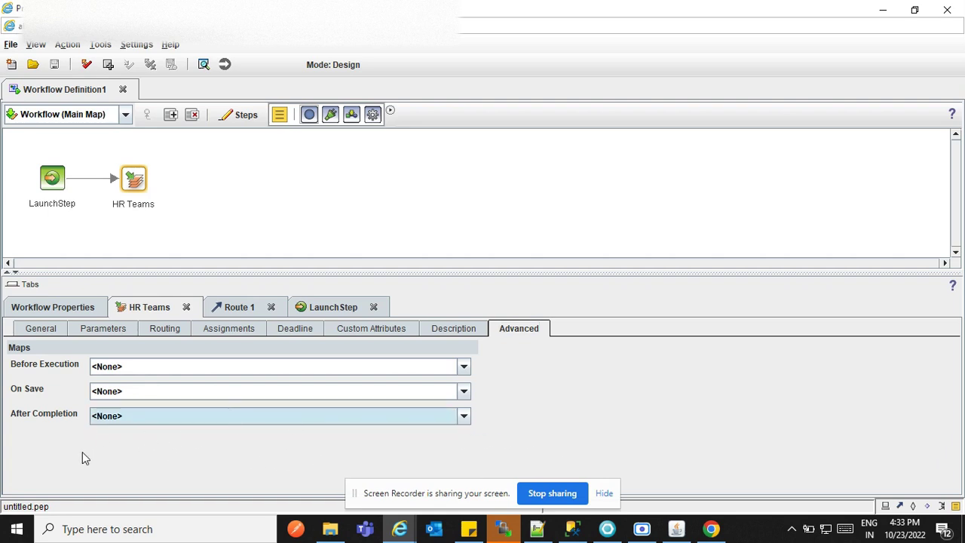
left_click(135, 182)
left_click(235, 308)
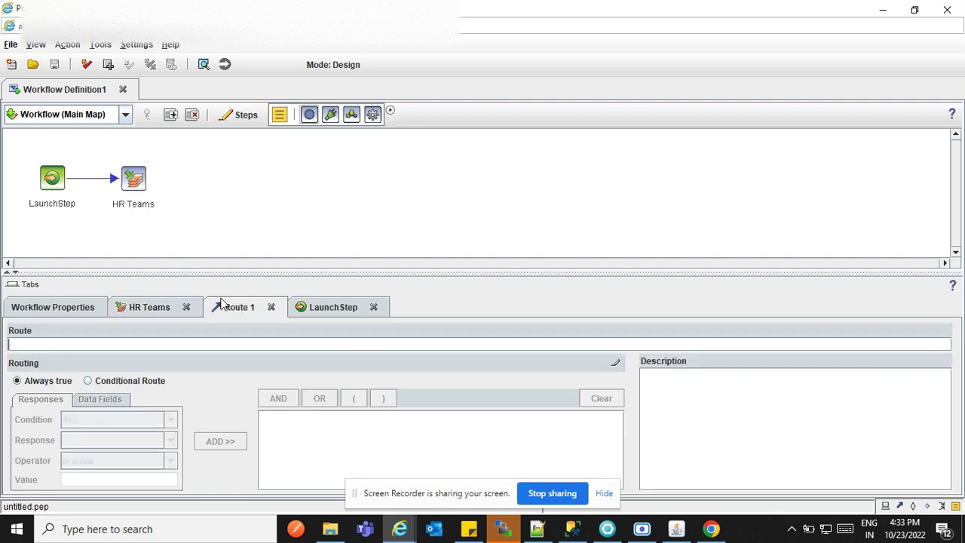
left_click(51, 187)
left_click(129, 181)
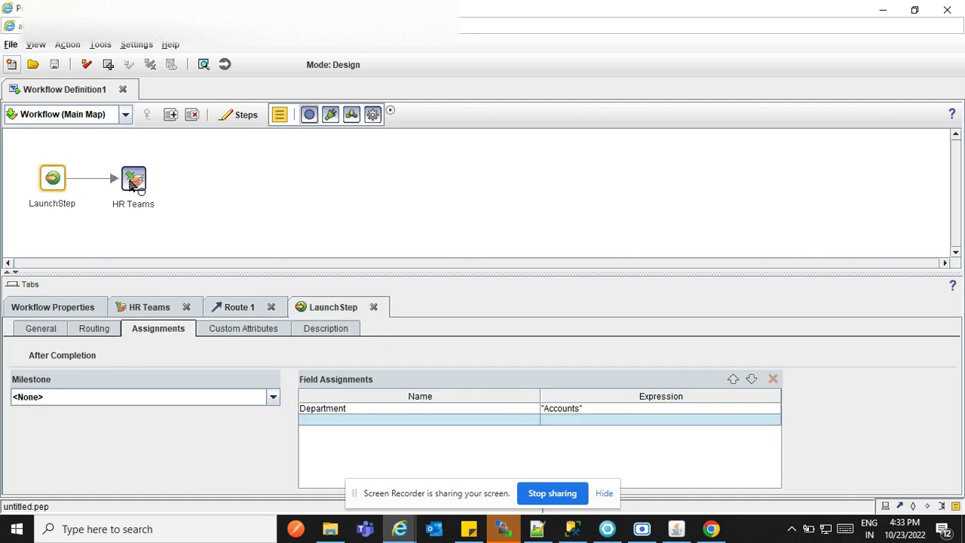
left_click(47, 178)
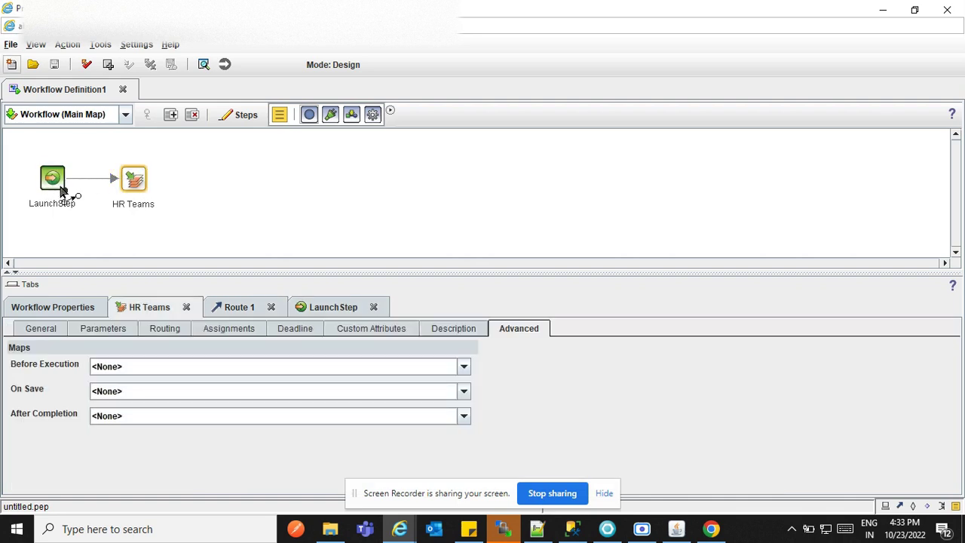
Move the HR Teams step up and to the right on the map
left_click(129, 181)
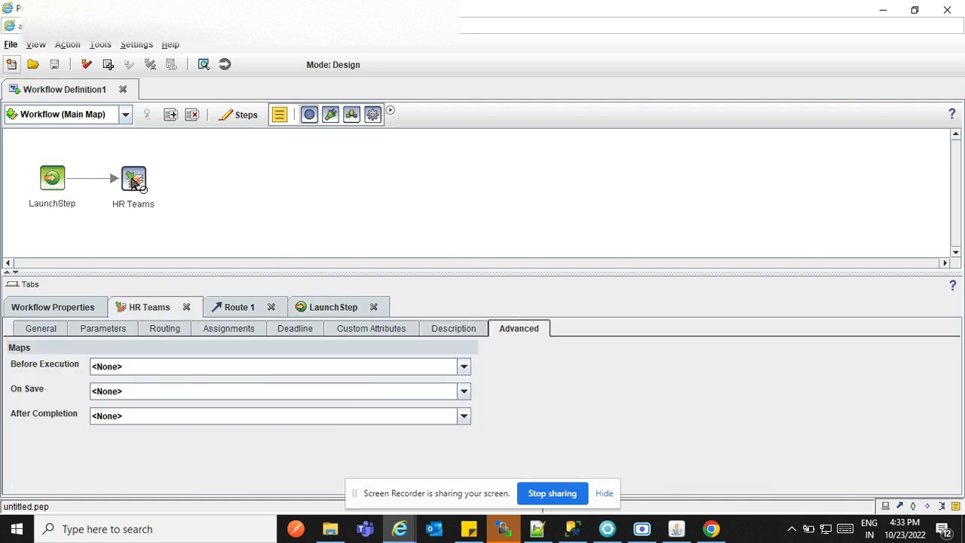
left_click_drag(132, 181, 160, 160)
left_click(315, 118)
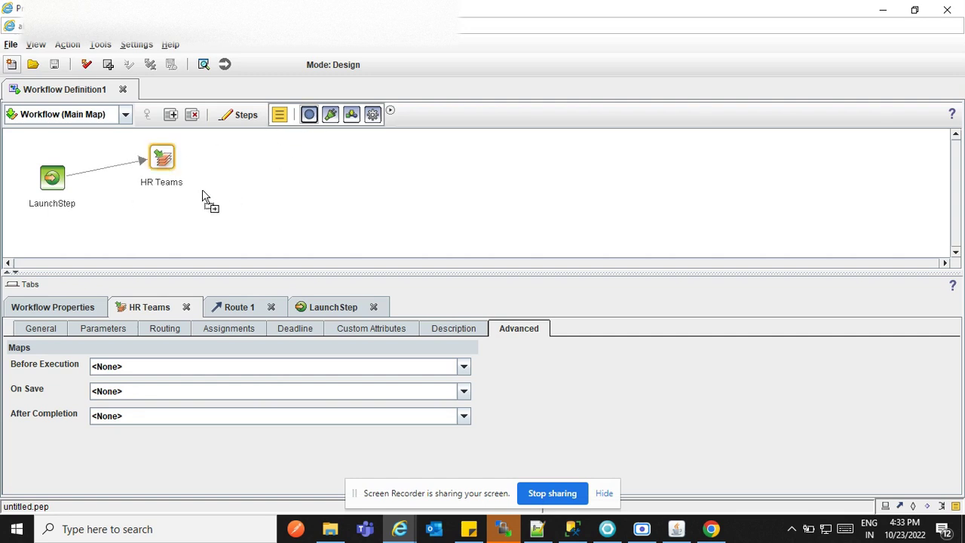
Place a new activity step below HR Teams and name it PM
left_click(151, 215)
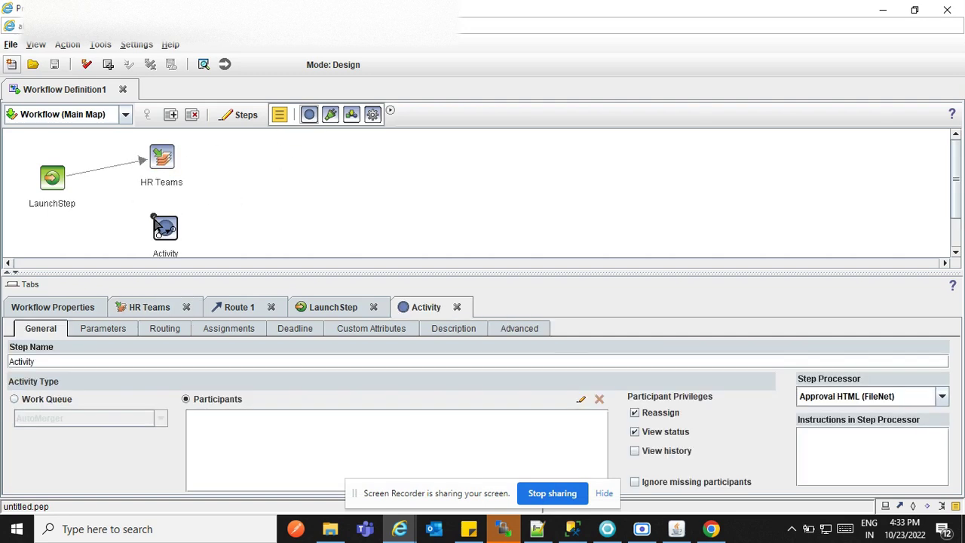
left_click_drag(163, 240, 156, 230)
double_click(39, 364)
key("BackSpace")
type("A")
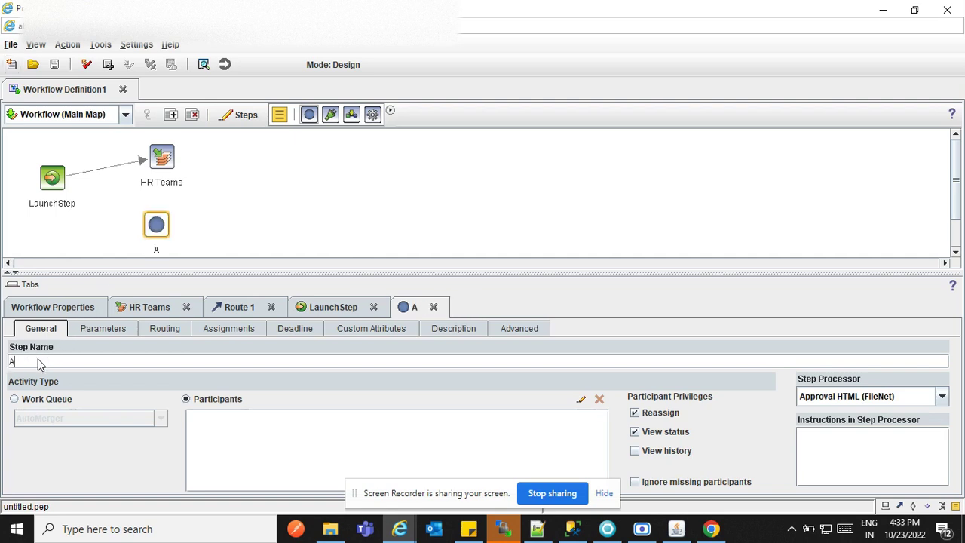
key("BackSpace")
type("PM")
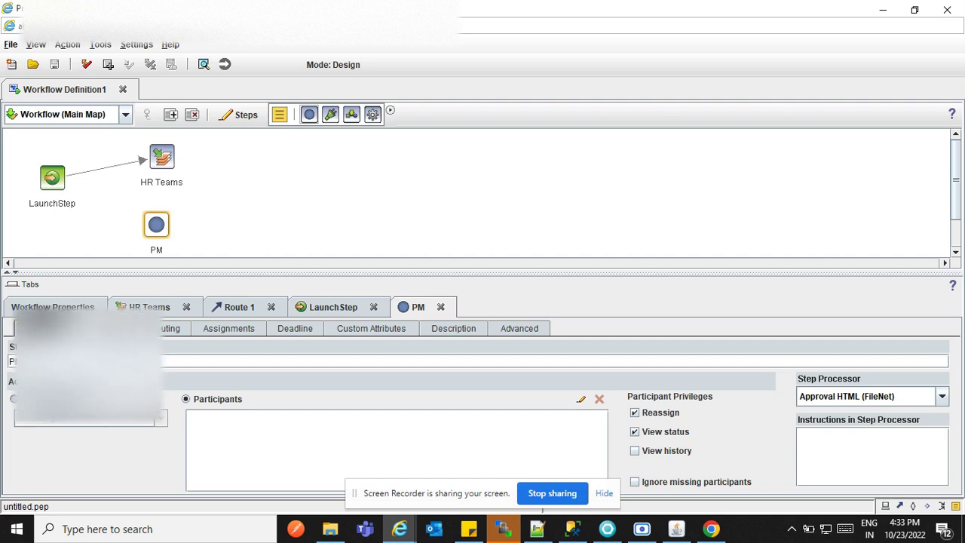
Assign PM to the TestQ work queue and let participants view its history
left_click(15, 400)
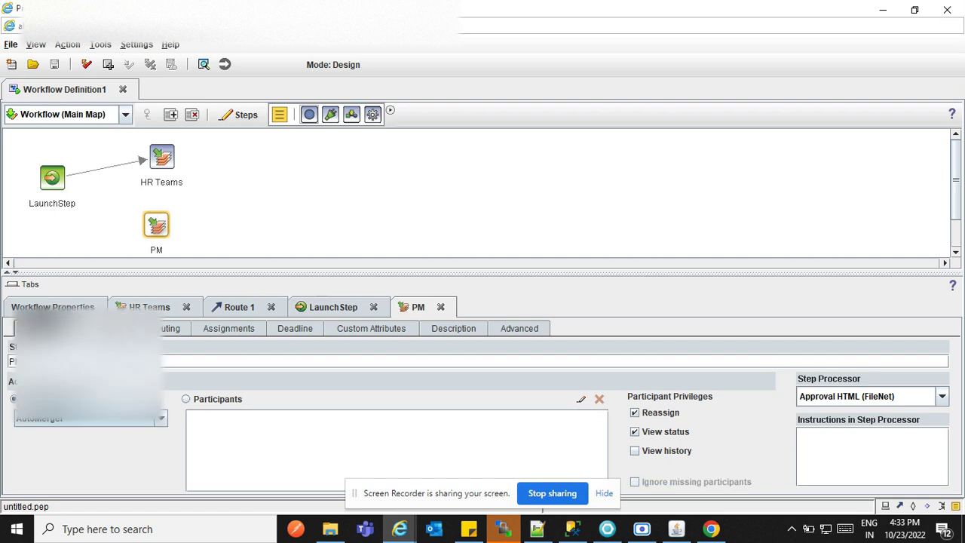
left_click(42, 421)
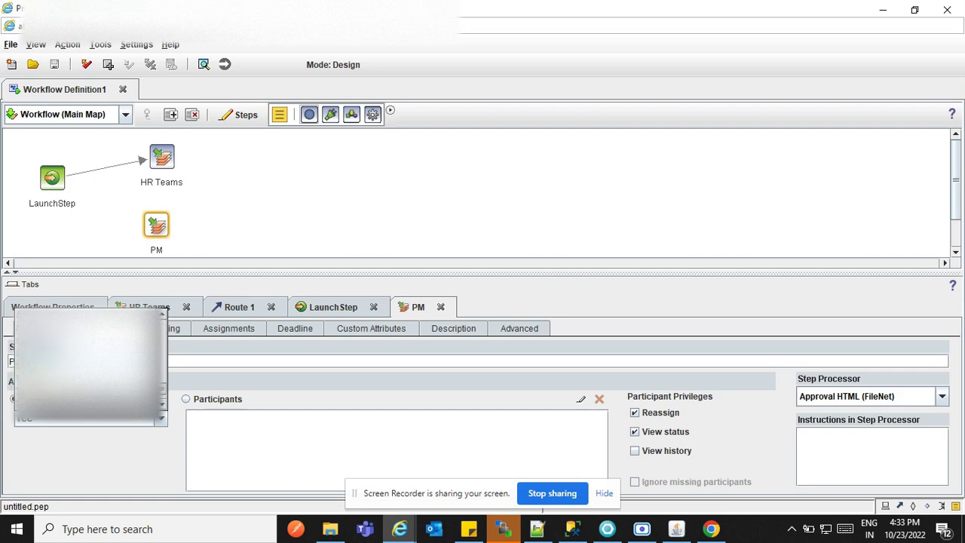
left_click(51, 381)
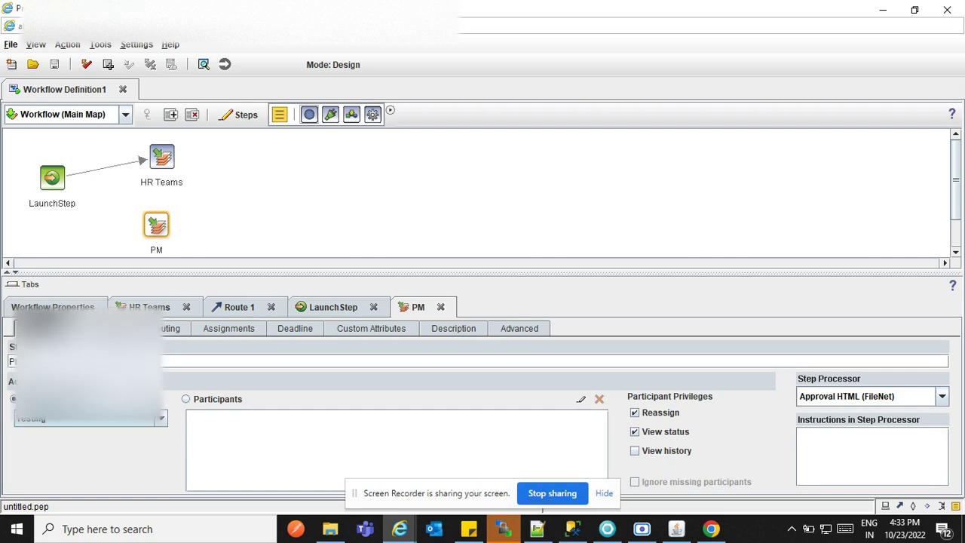
left_click(59, 421)
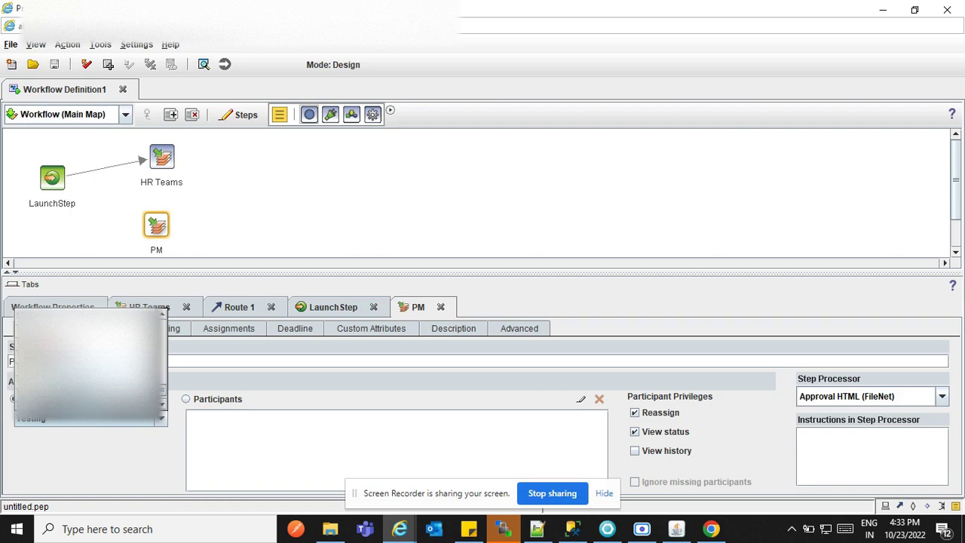
left_click(75, 403)
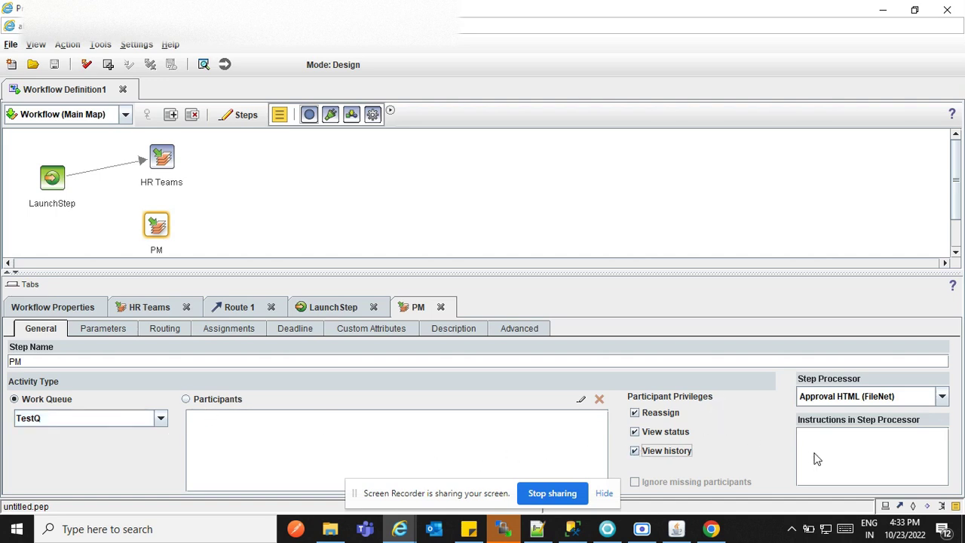
left_click(667, 451)
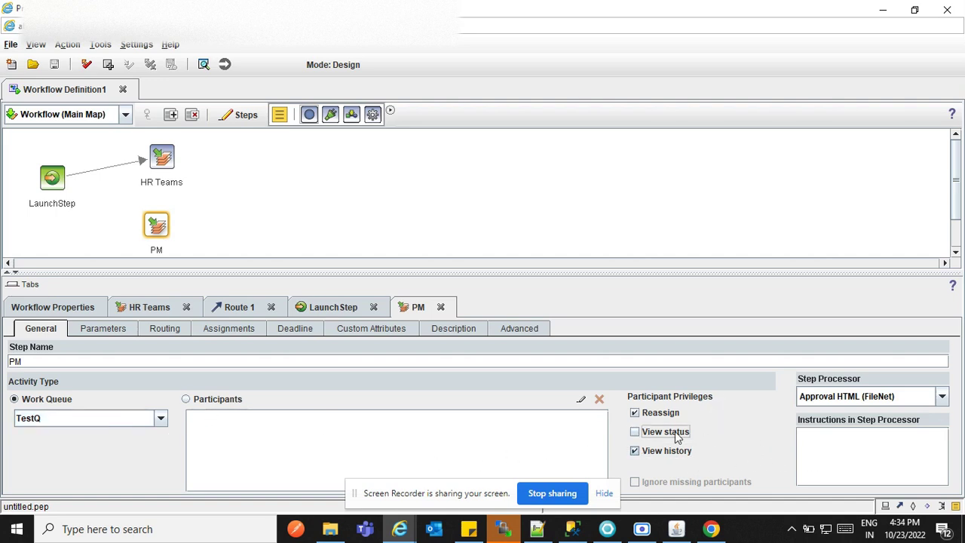
left_click(634, 433)
left_click(635, 432)
left_click(92, 330)
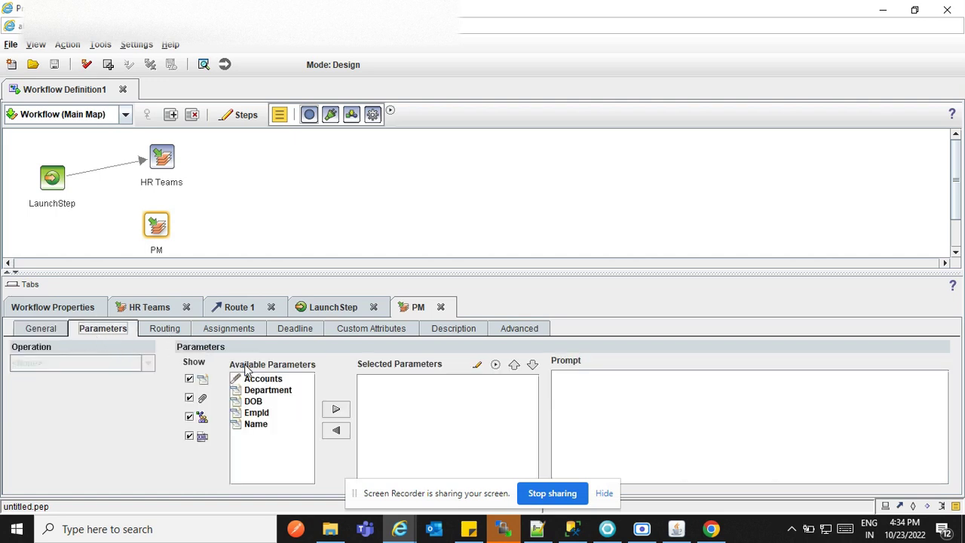
Add all five parameters (Name, EmpId, DOB, Department, Accounts) to PM with Read access
left_click(260, 391)
key("ctrl+a")
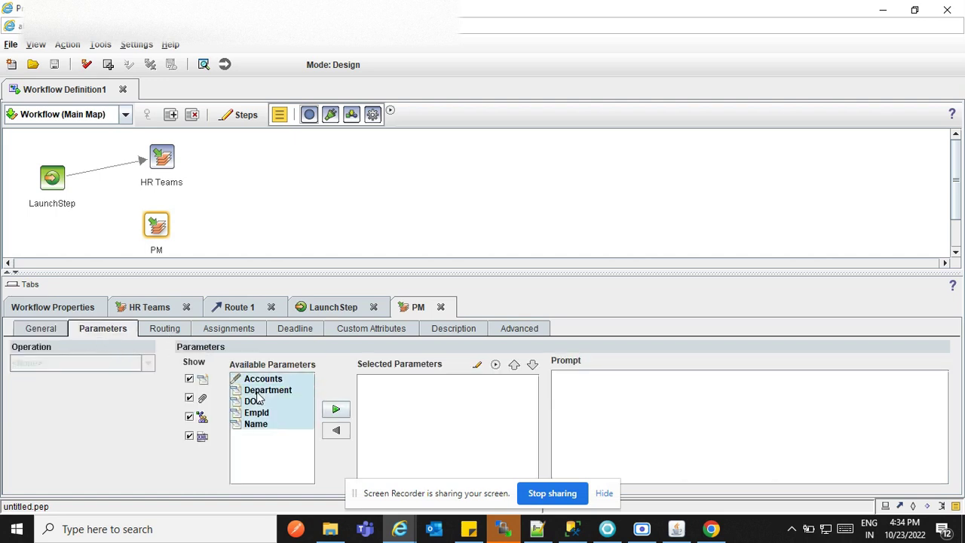
left_click(336, 411)
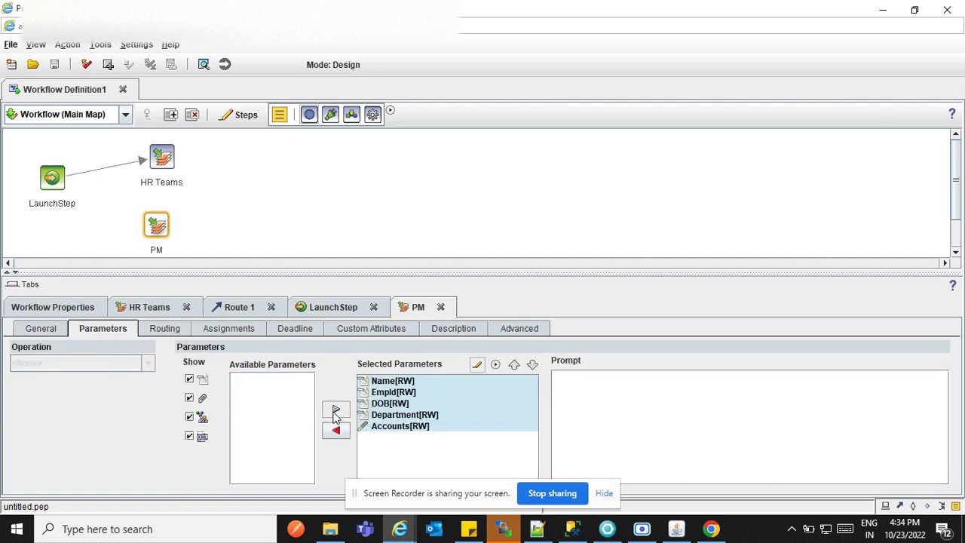
left_click(495, 365)
left_click(503, 373)
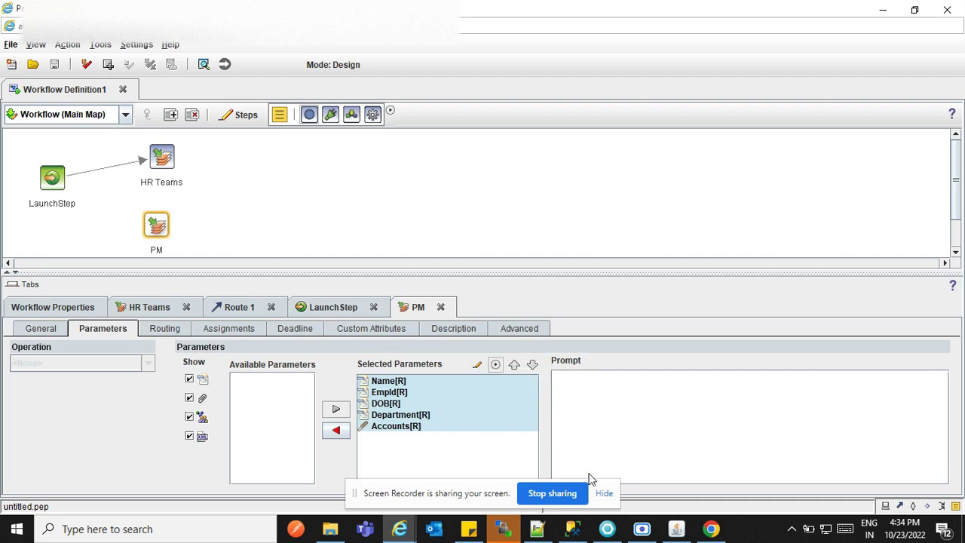
left_click(411, 451)
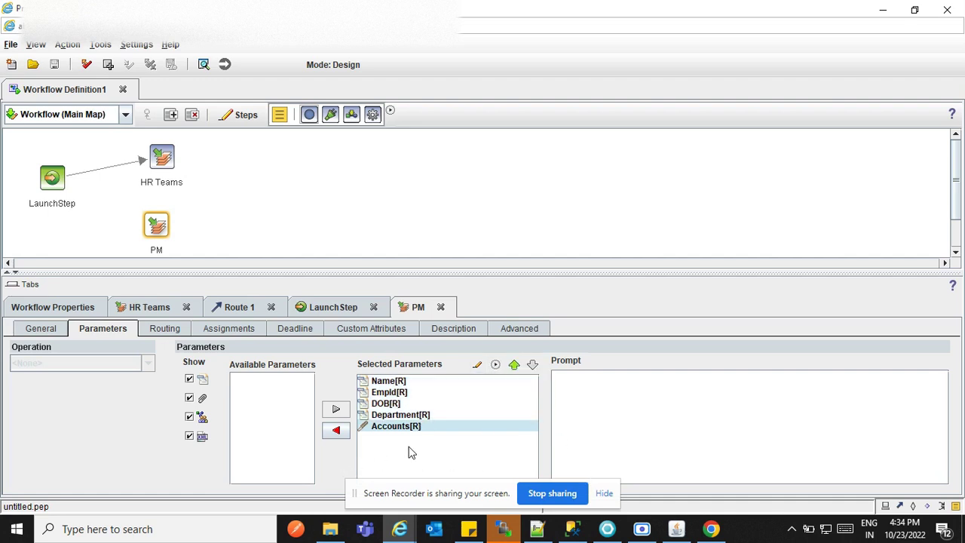
Review PM's Routing, Assignments, Deadline, Custom Attributes, Description and Advanced settings
left_click(166, 330)
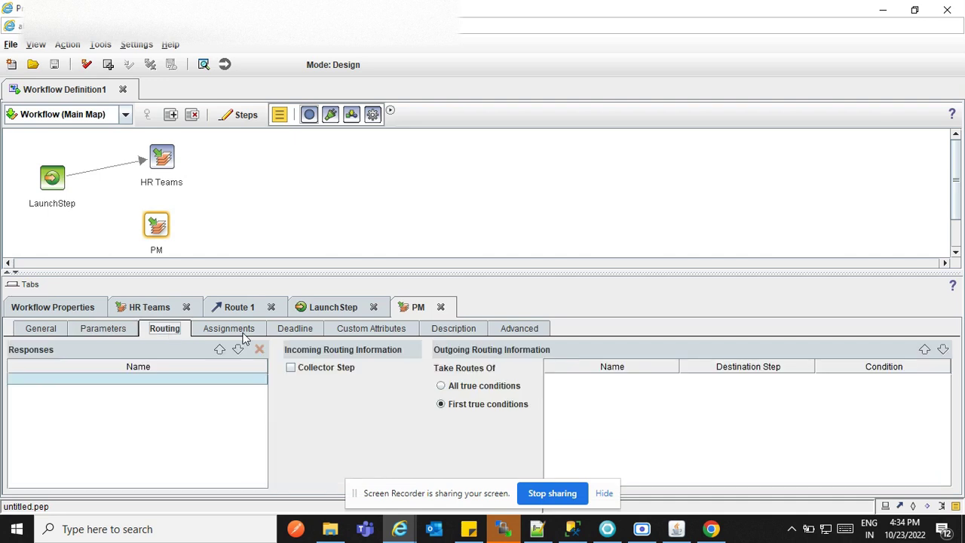
left_click(243, 333)
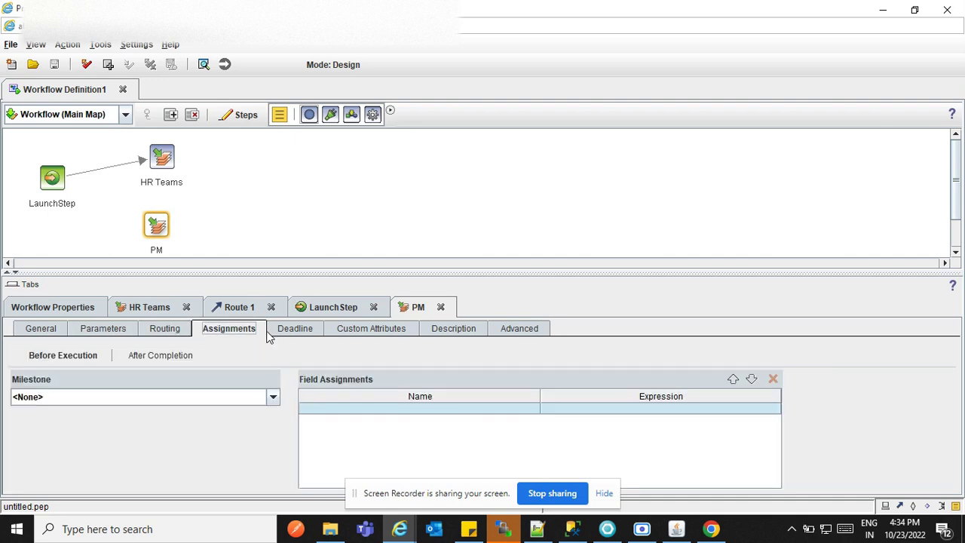
left_click(281, 332)
left_click(353, 330)
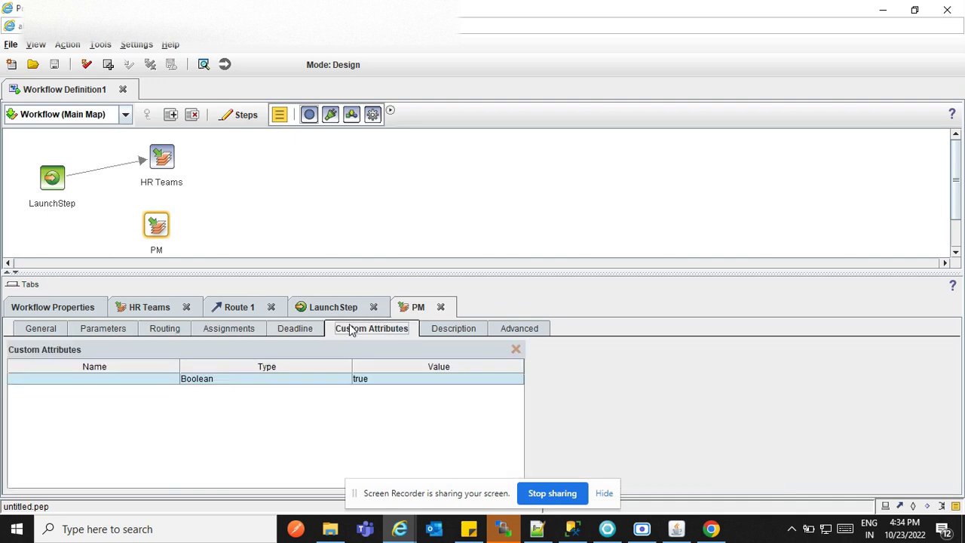
left_click(475, 332)
left_click(517, 329)
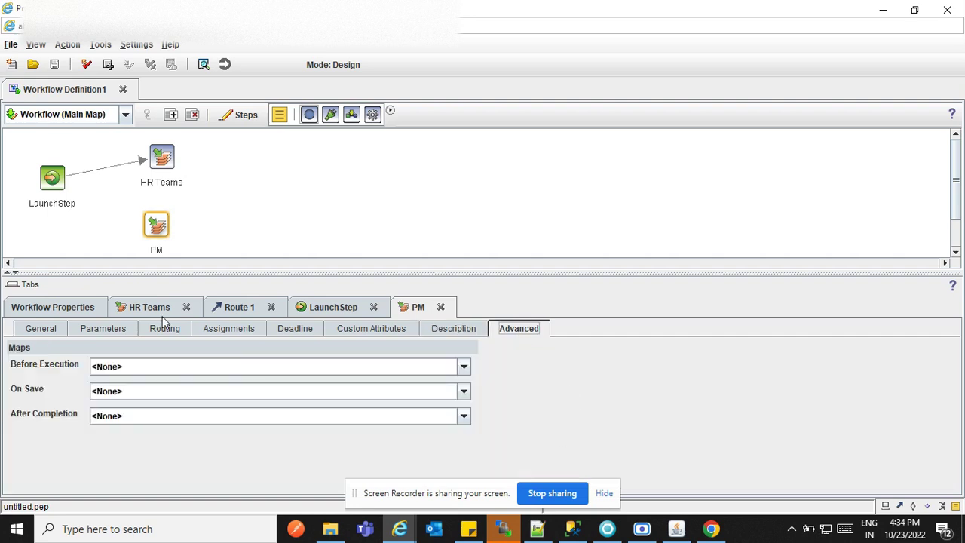
Draw Route 2 from LaunchStep to PM and inspect LaunchStep's field assignments
left_click_drag(67, 195, 150, 235)
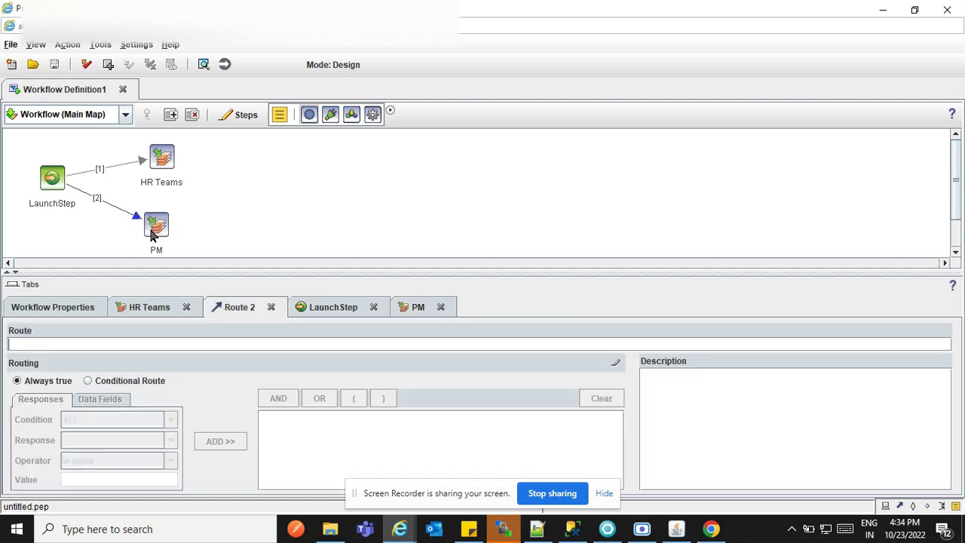
left_click(120, 179)
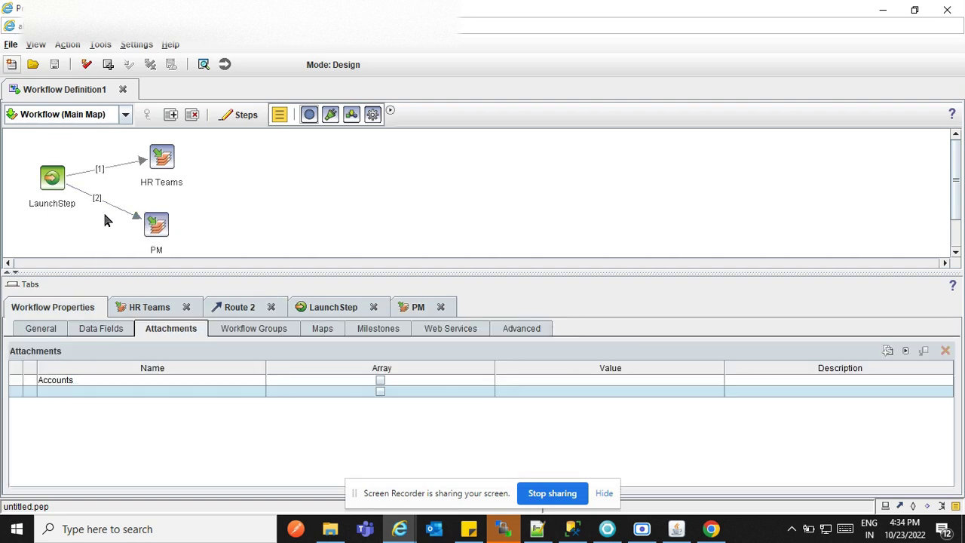
left_click(55, 181)
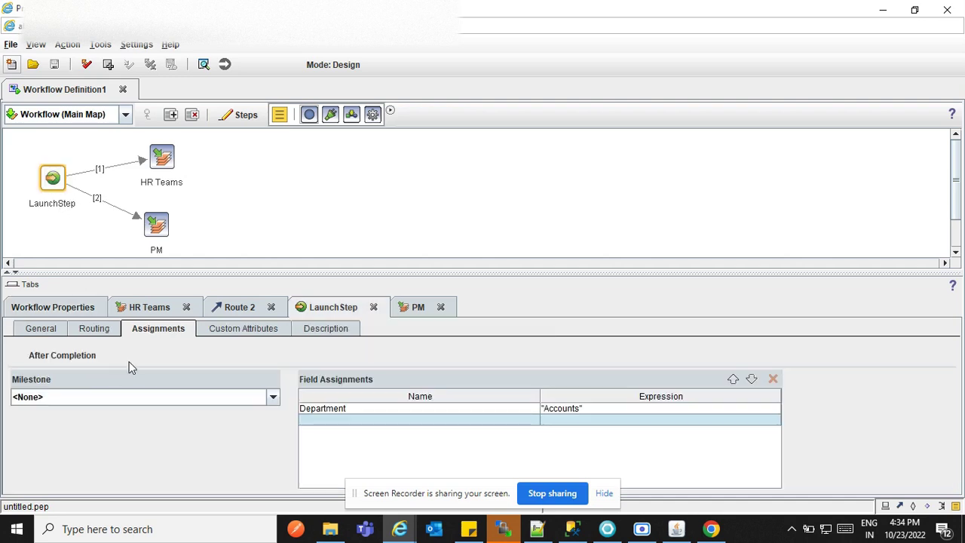
left_click(51, 307)
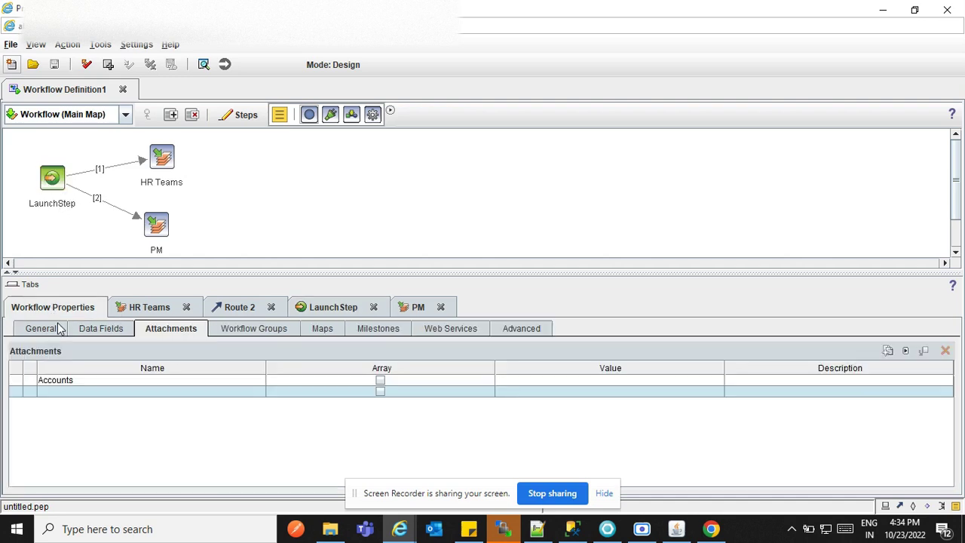
Open the workflow's Data Fields table, start naming an empty Boolean field, then cancel
left_click(100, 328)
left_click(91, 427)
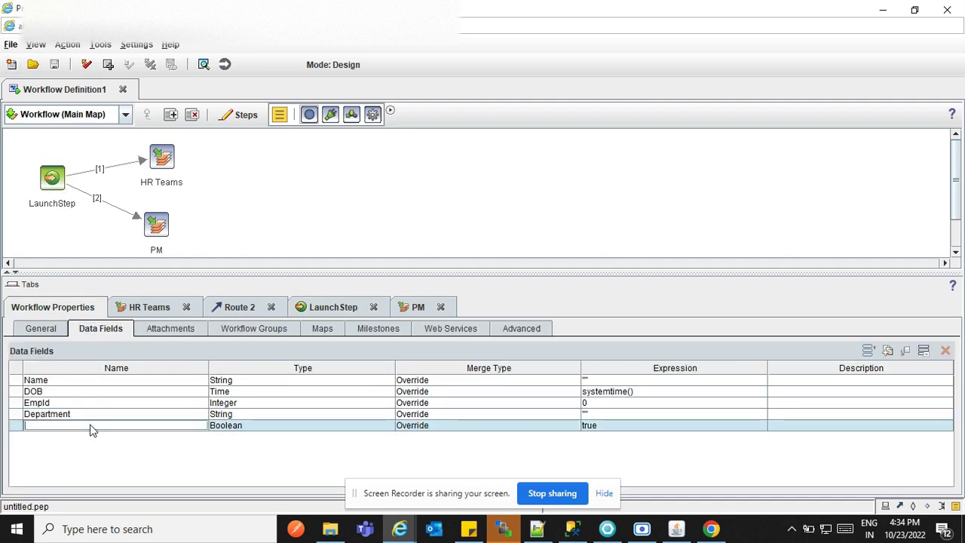
type("Te")
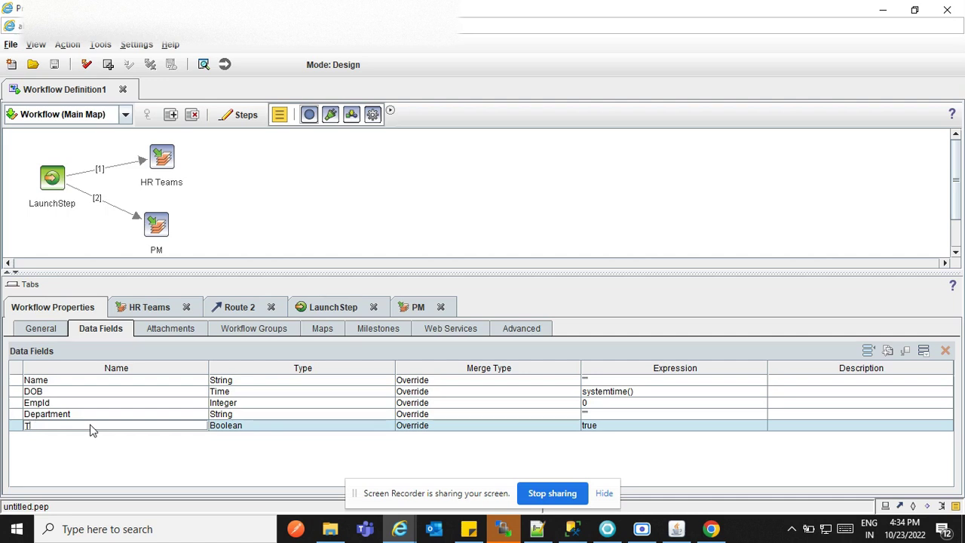
key("Escape")
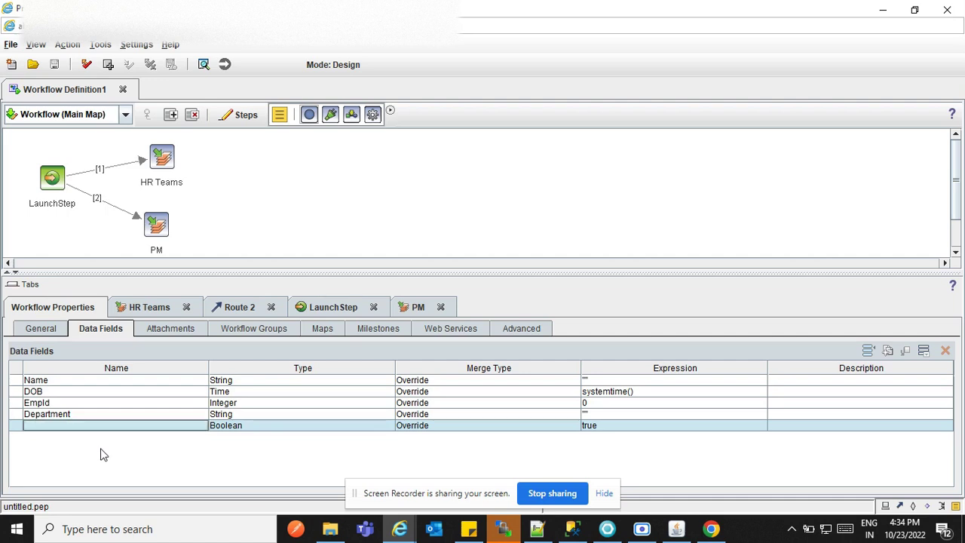
left_click(53, 180)
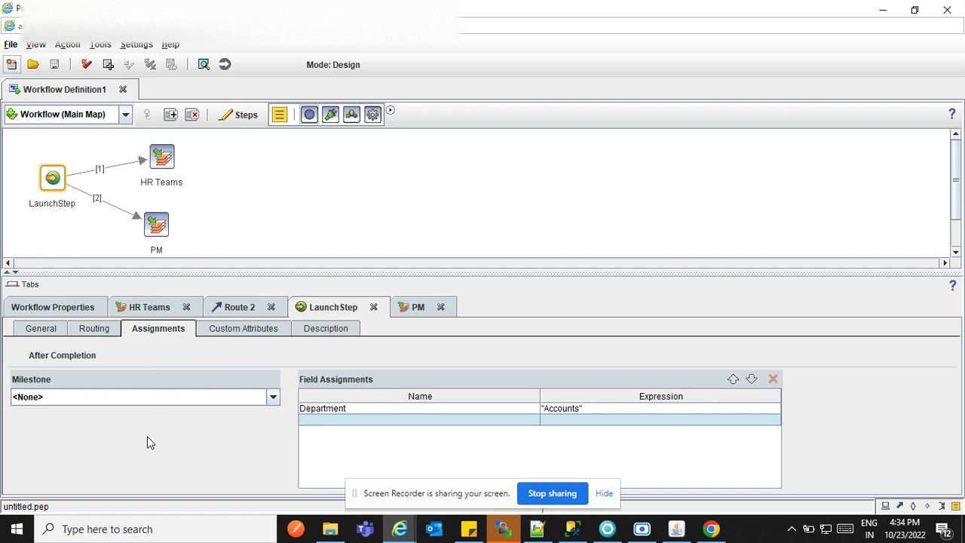
Inspect the routes from LaunchStep to HR Teams and to PM
left_click(111, 171)
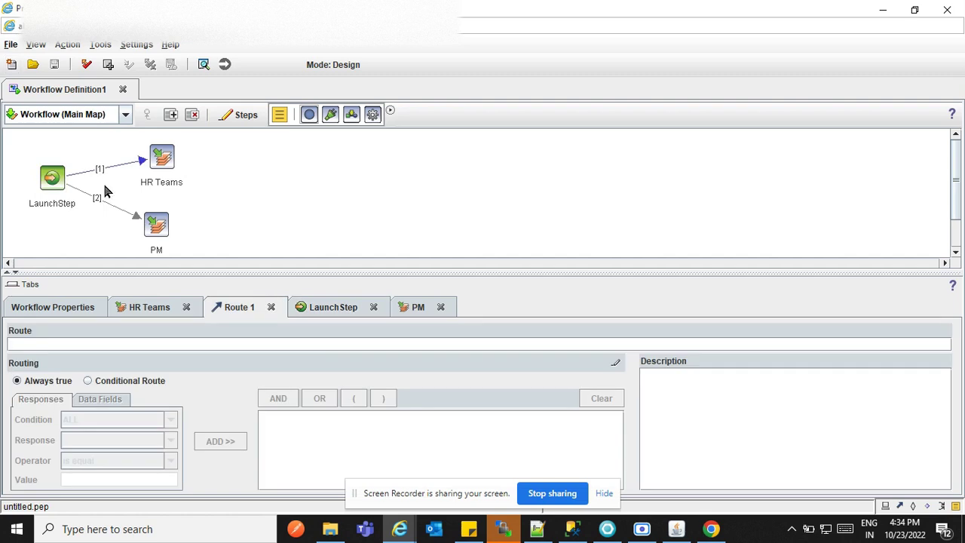
left_click(107, 204)
left_click(101, 170)
left_click(92, 235)
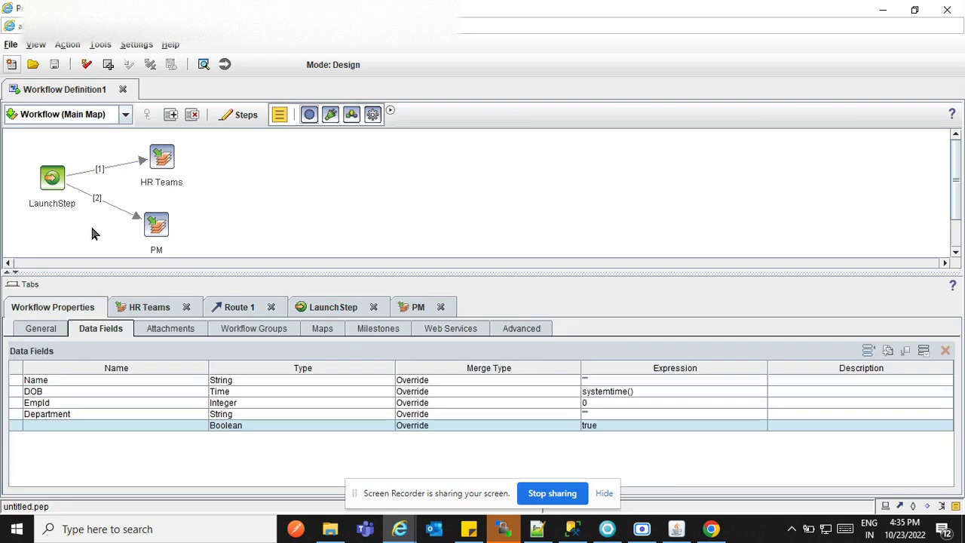
left_click(106, 173)
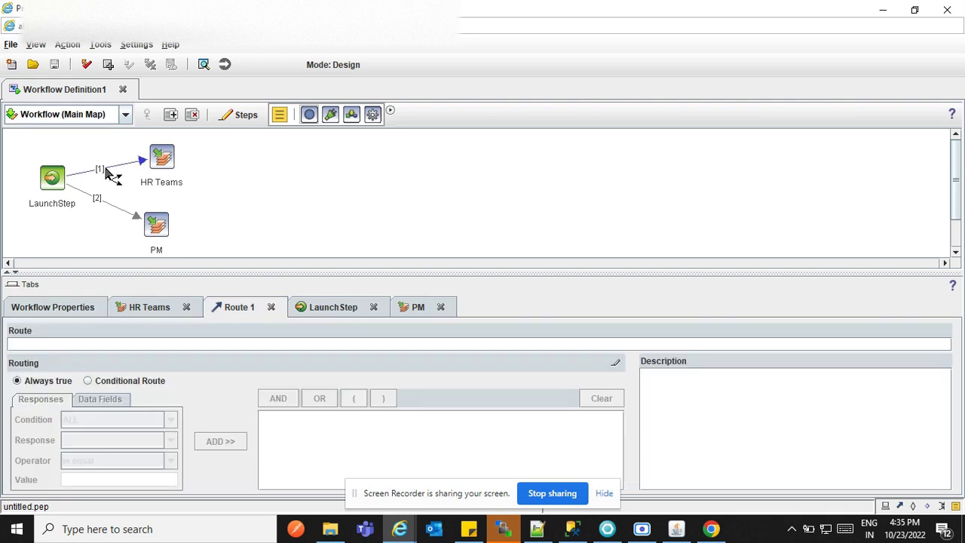
Rename the PM step to Account Team
left_click(156, 224)
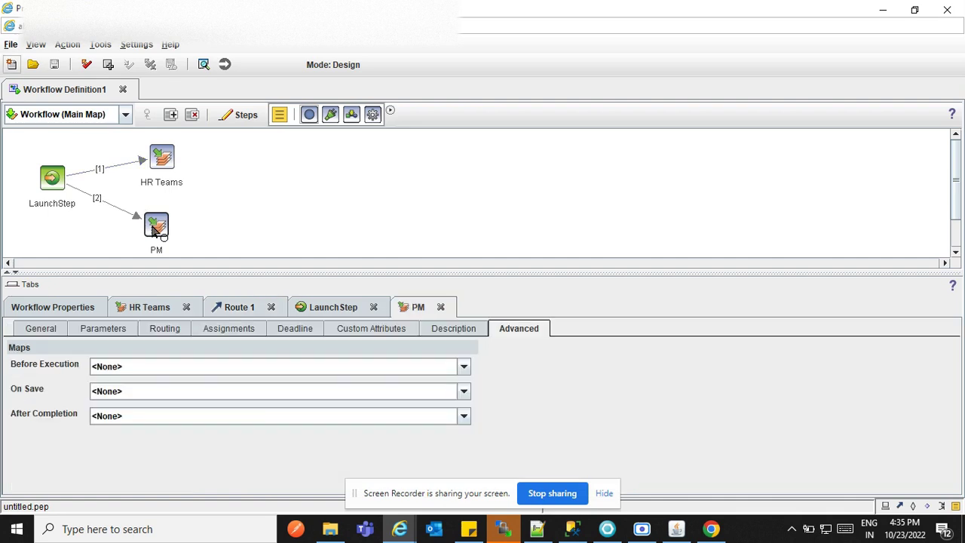
left_click(40, 329)
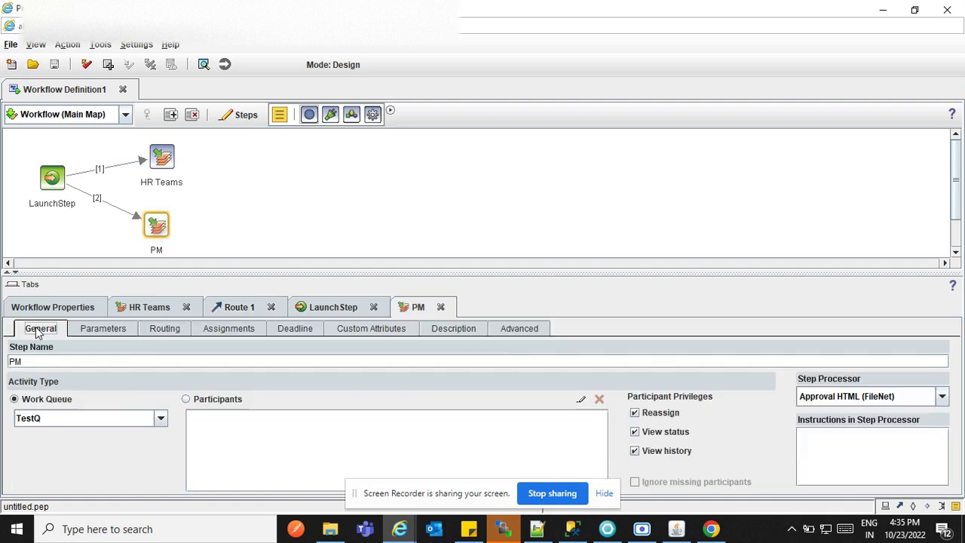
double_click(17, 362)
key("BackSpace")
type("Acc")
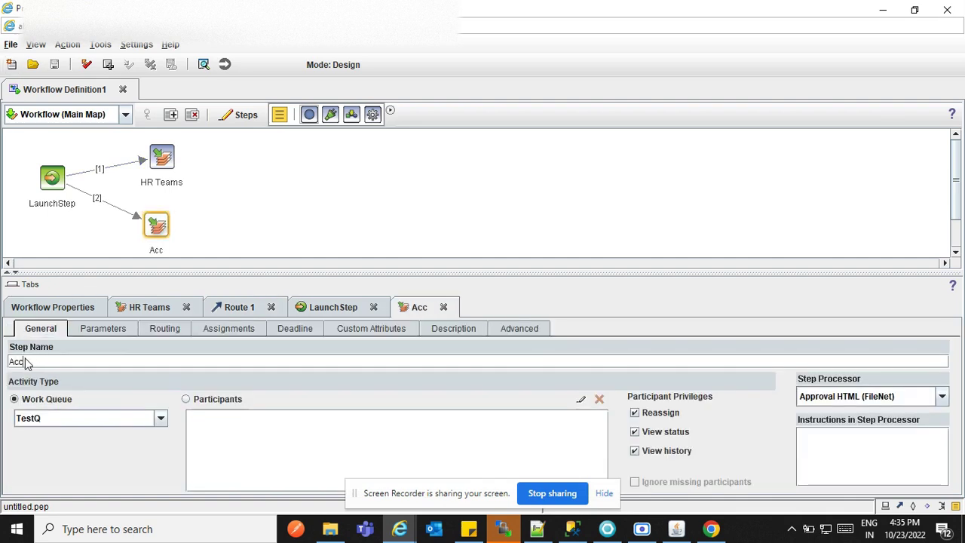
type("oun ")
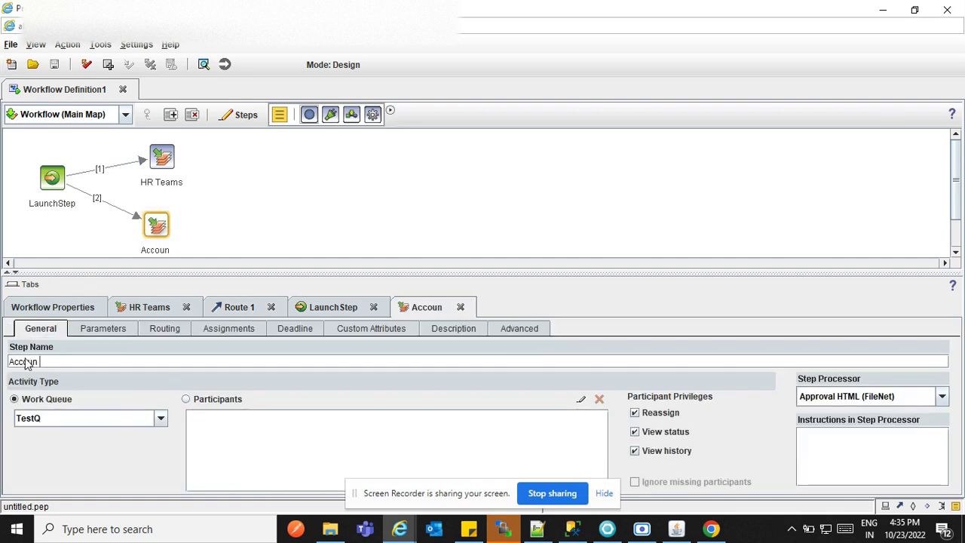
type("Team")
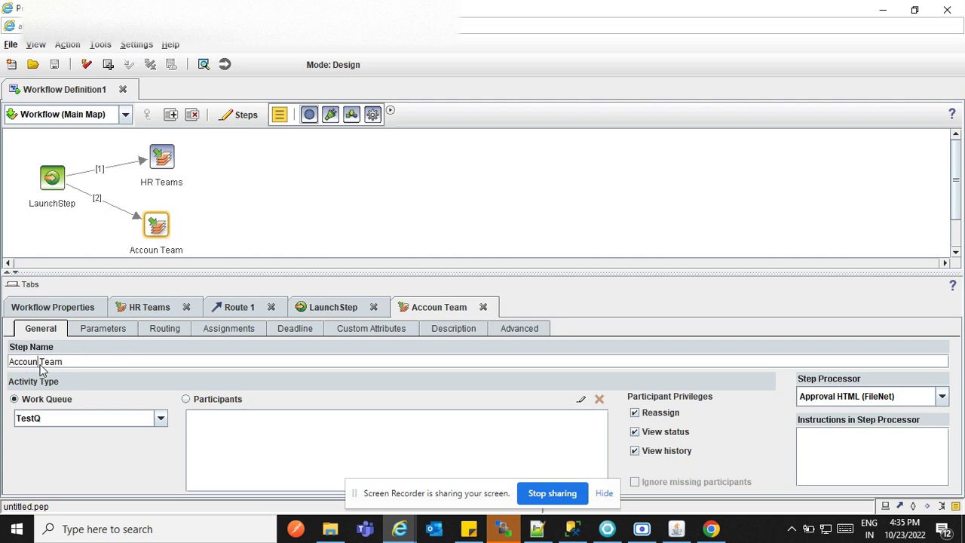
type("t")
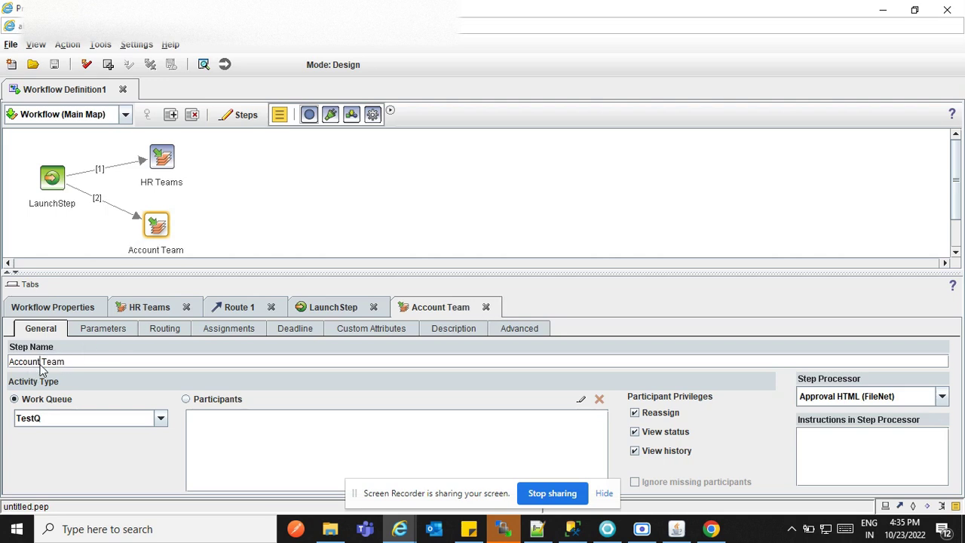
left_click(231, 218)
Trim the HR Teams step name down to HR
left_click(169, 172)
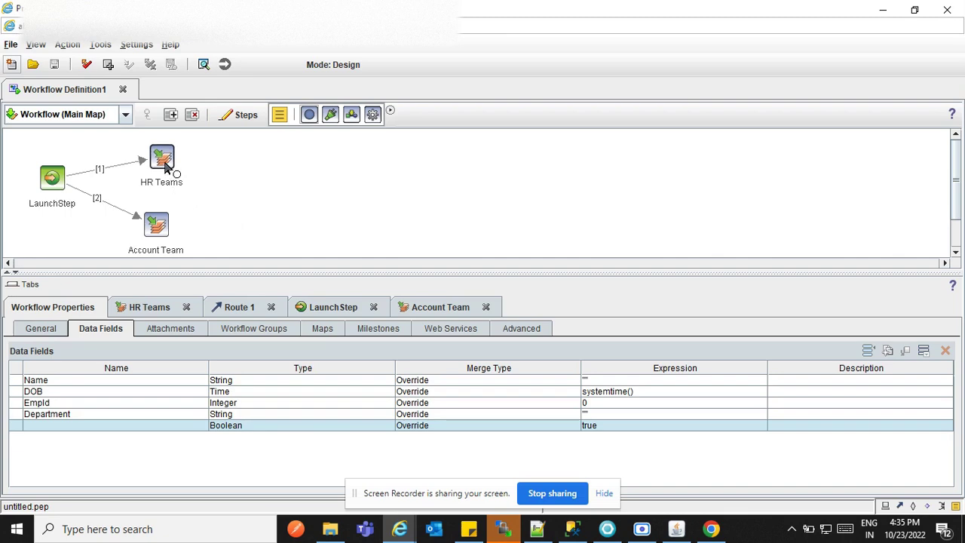
left_click(157, 240)
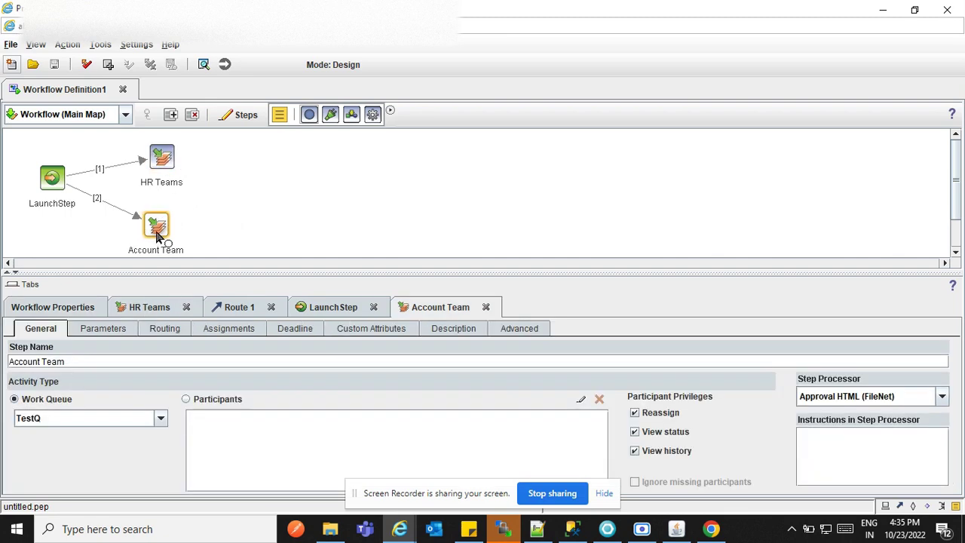
left_click(162, 162)
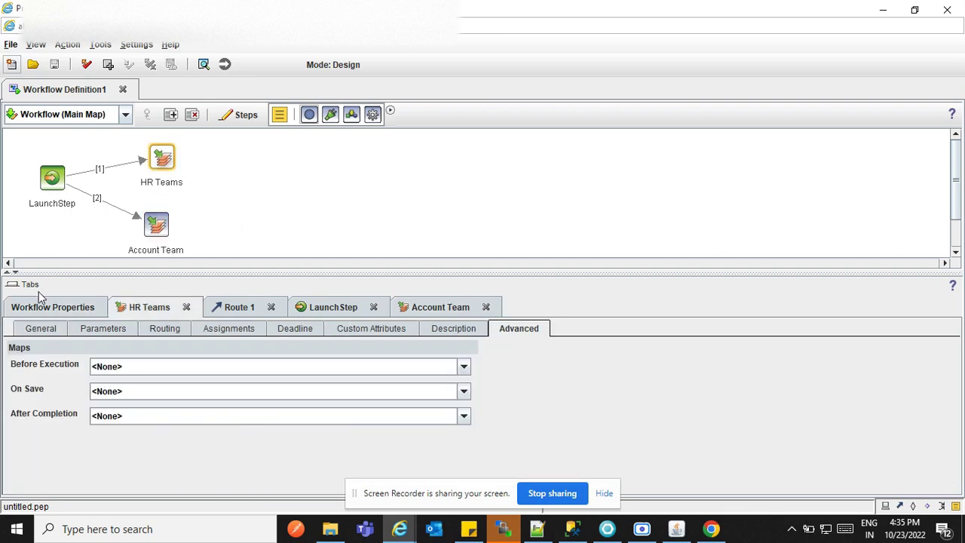
left_click(33, 330)
left_click(44, 365)
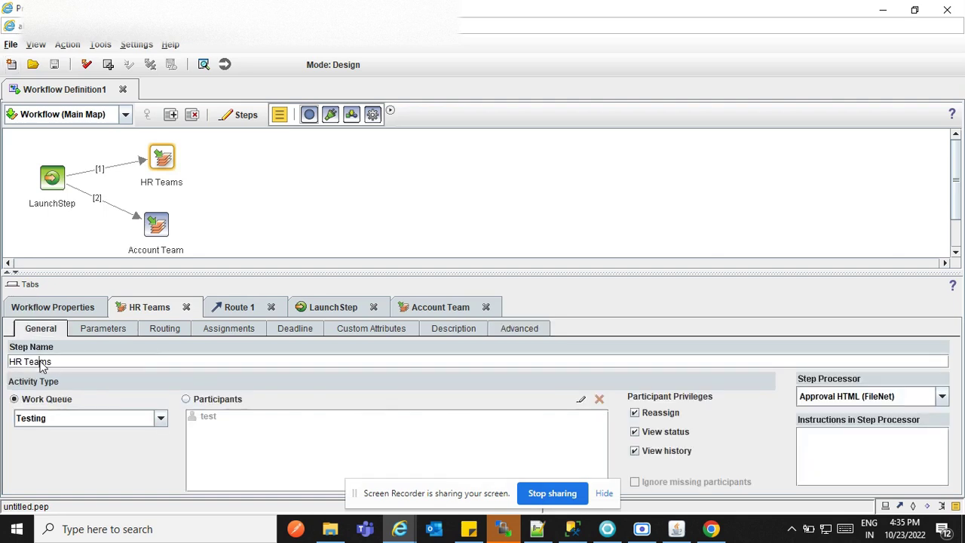
key("BackSpace")
key("BackSpace")
key("BackSpace")
key("BackSpace")
key("BackSpace")
key("BackSpace")
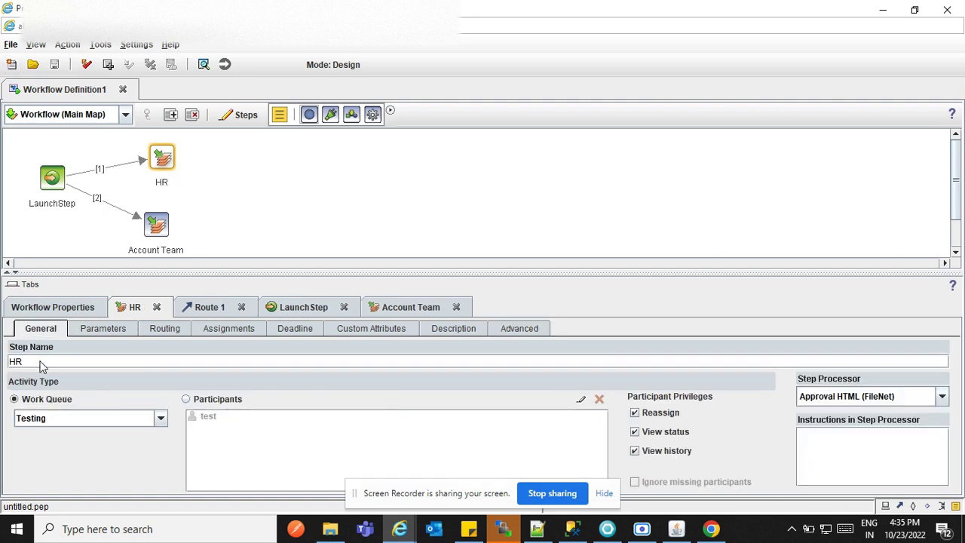
Delete Team from the Account Team step name, leaving Account
left_click(160, 227)
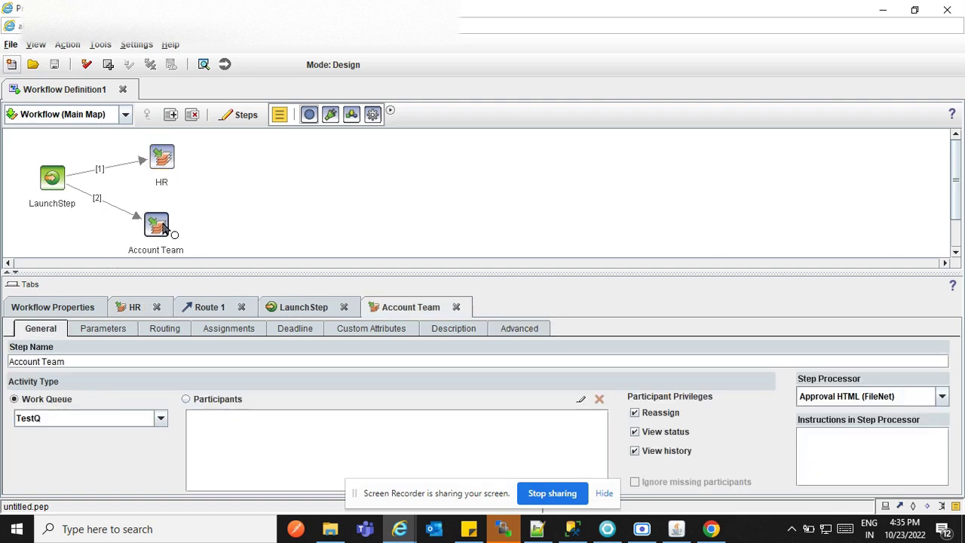
double_click(50, 361)
key("BackSpace")
key("BackSpace")
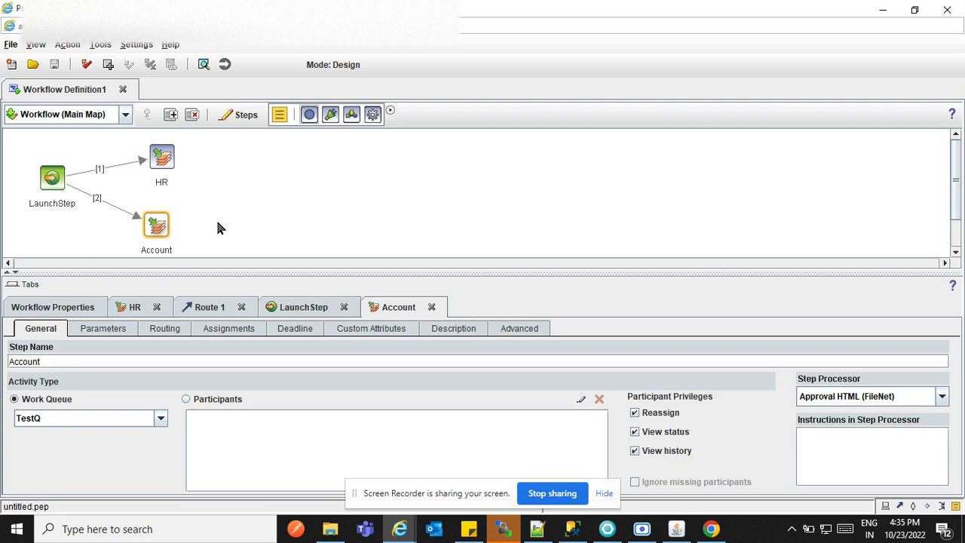
left_click(218, 228)
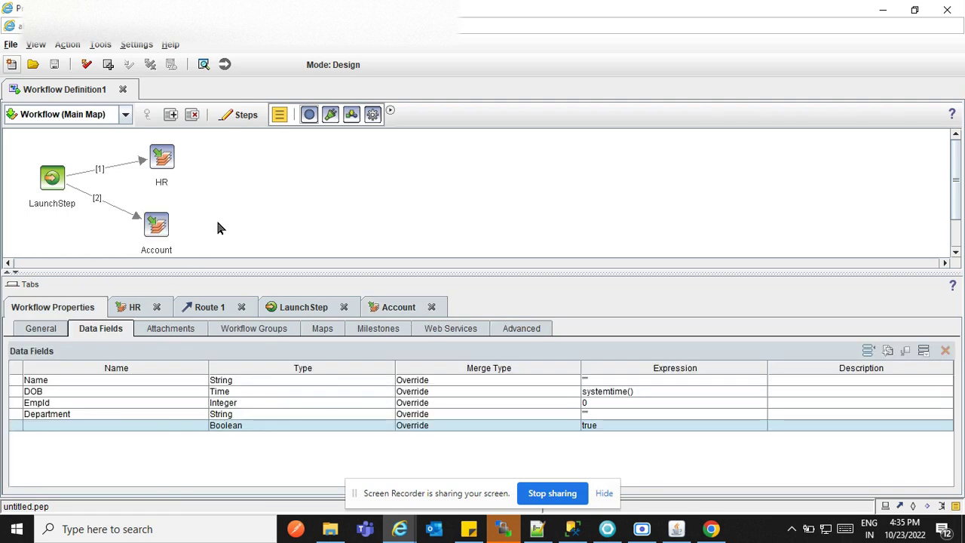
left_click(100, 172)
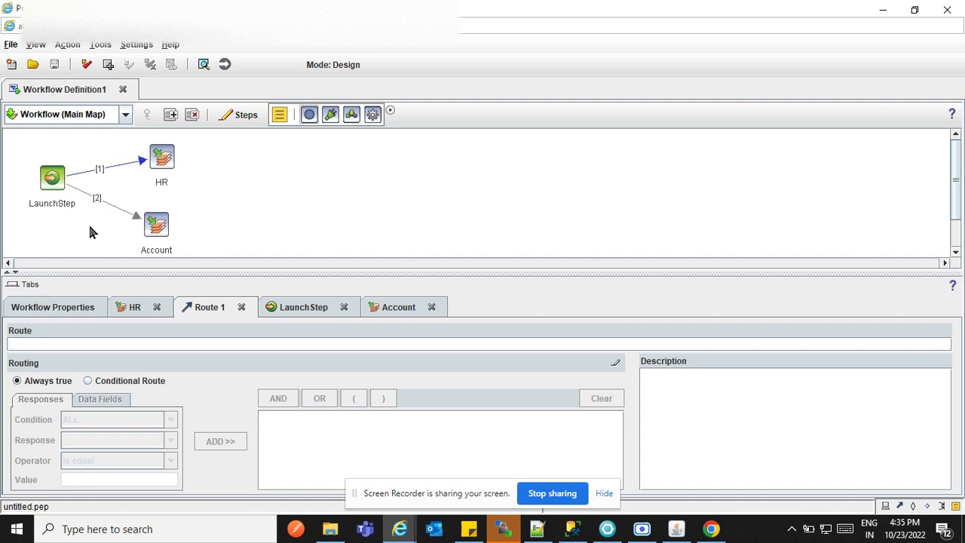
Delete the Department "Accounts" assignment from LaunchStep's Assignments
left_click(46, 313)
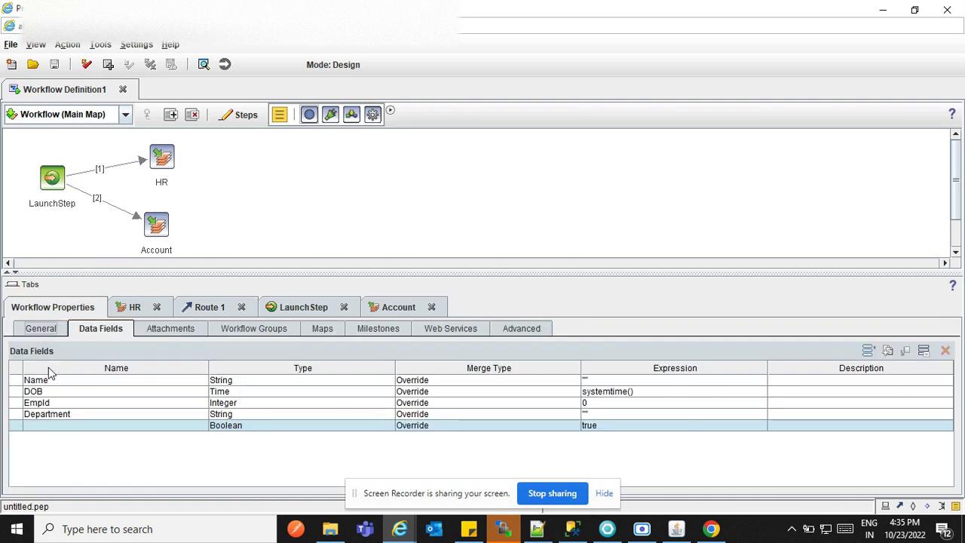
left_click(52, 178)
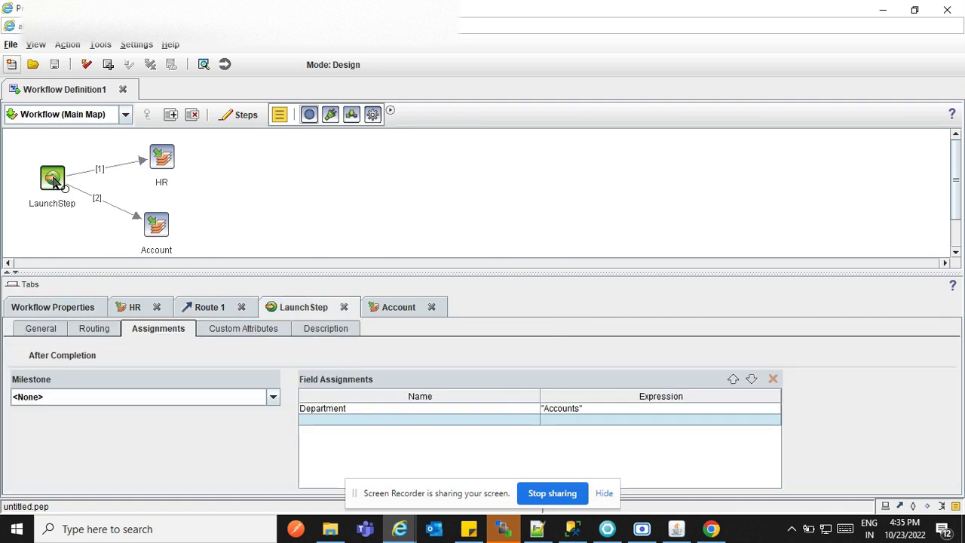
left_click(525, 408)
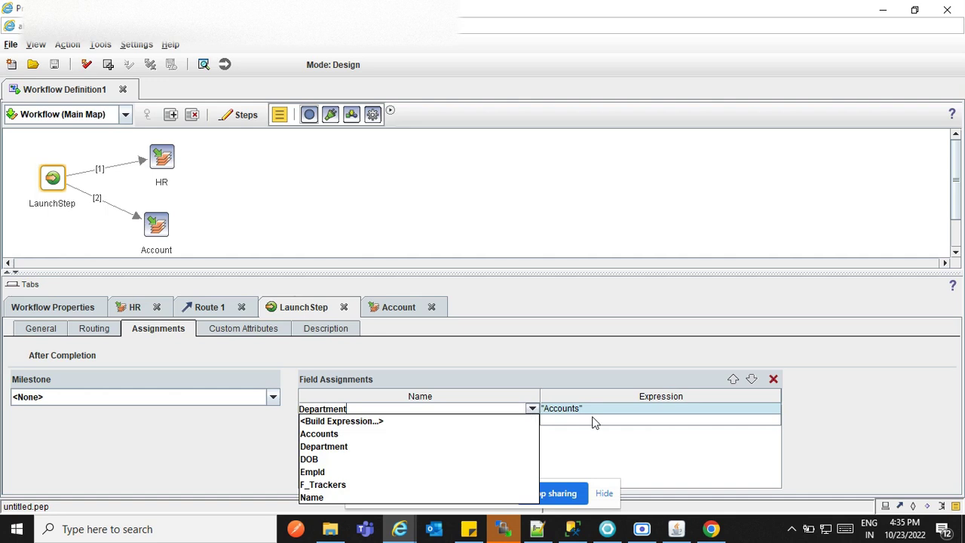
left_click(777, 383)
left_click(773, 379)
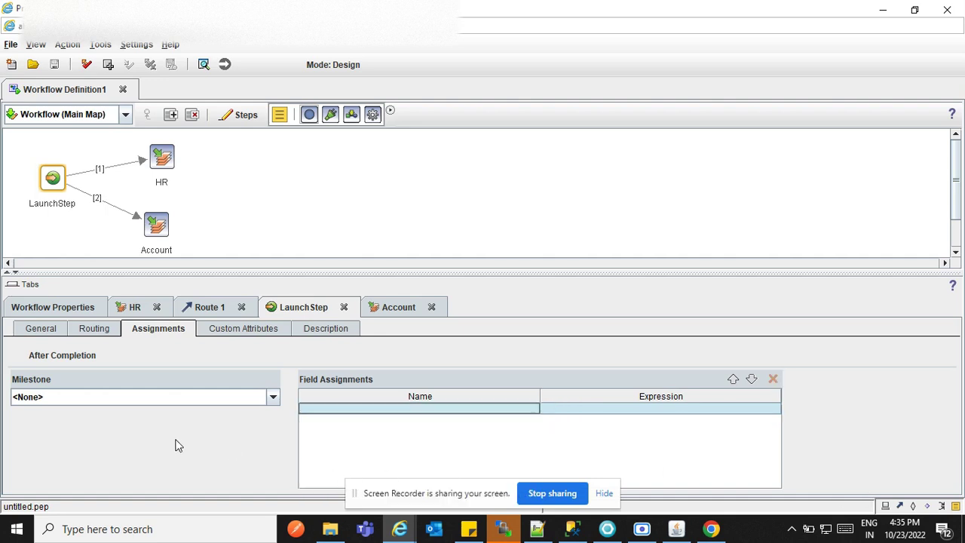
Add Accounts to LaunchStep's Selected Parameters
left_click(73, 308)
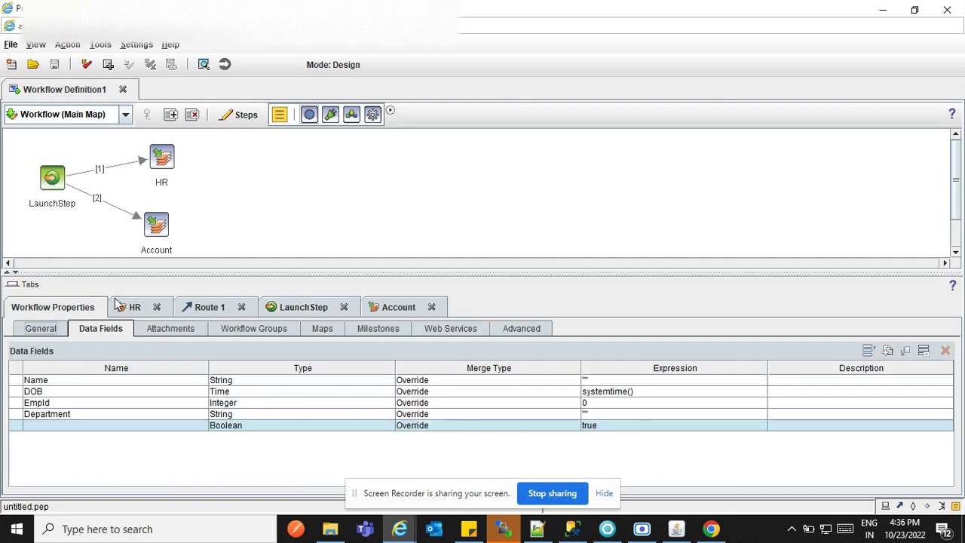
left_click(287, 310)
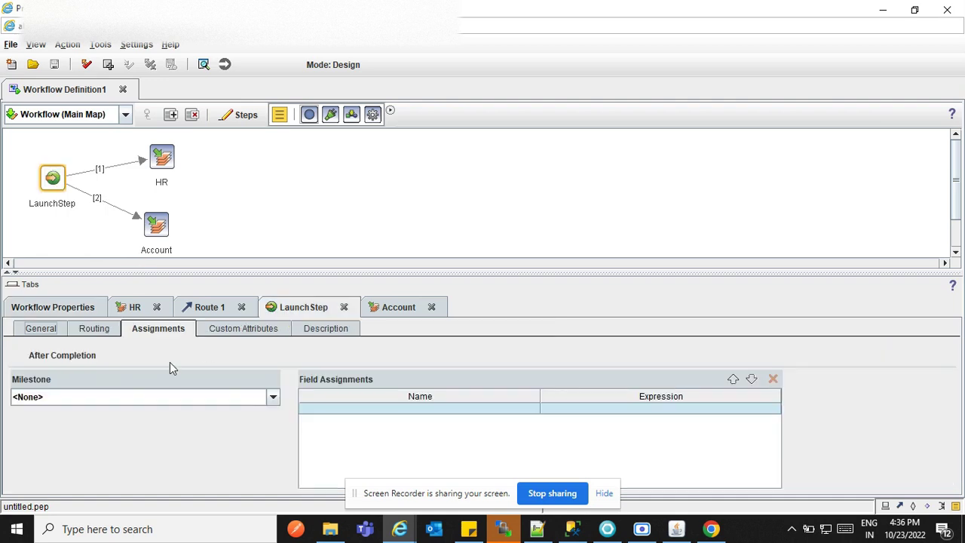
left_click(85, 330)
left_click(40, 330)
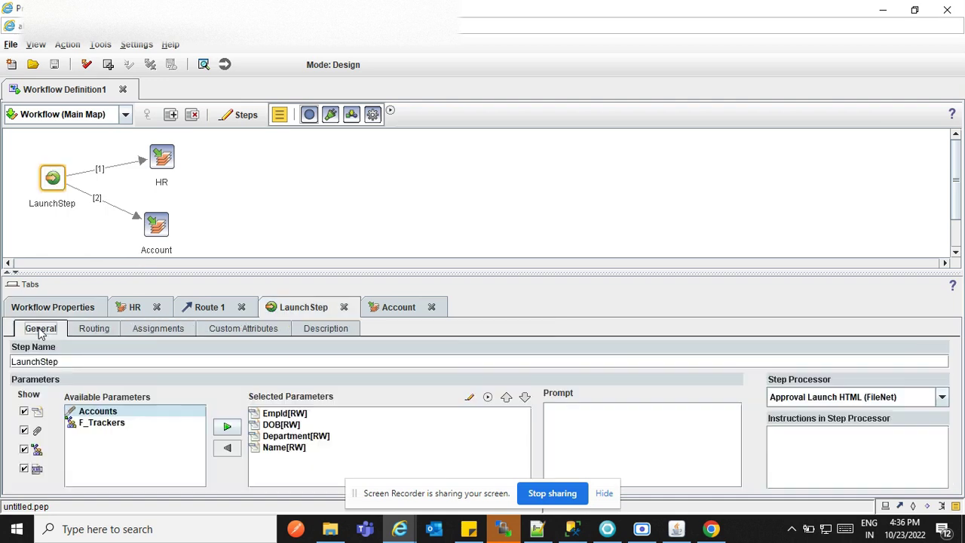
left_click(227, 428)
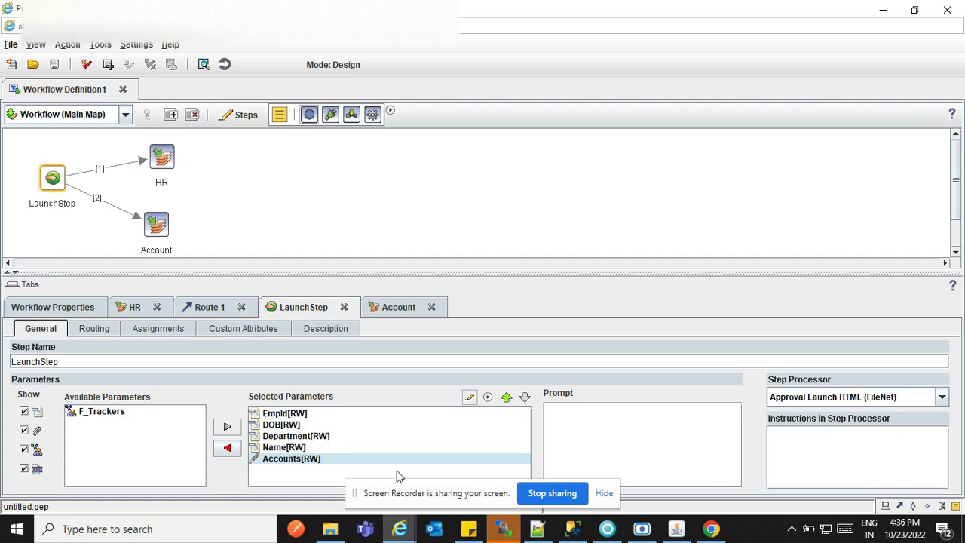
left_click(294, 436)
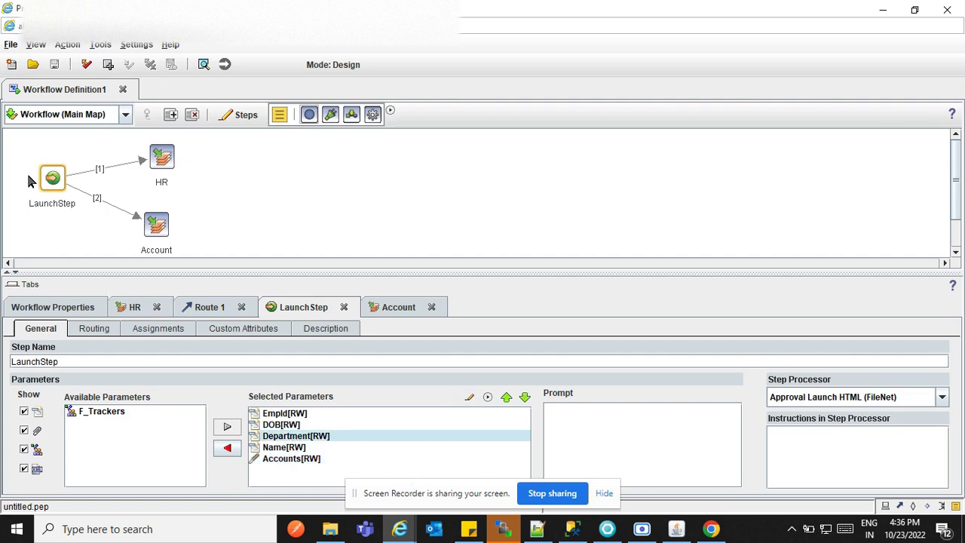
Make route 1 conditional on the Department data field equalling "HR", quoting the value
left_click(96, 174)
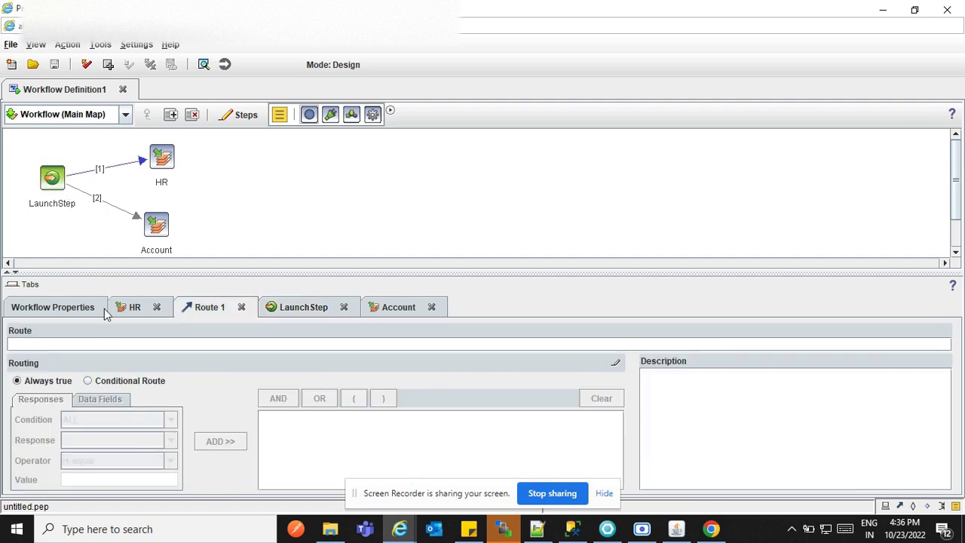
left_click(89, 381)
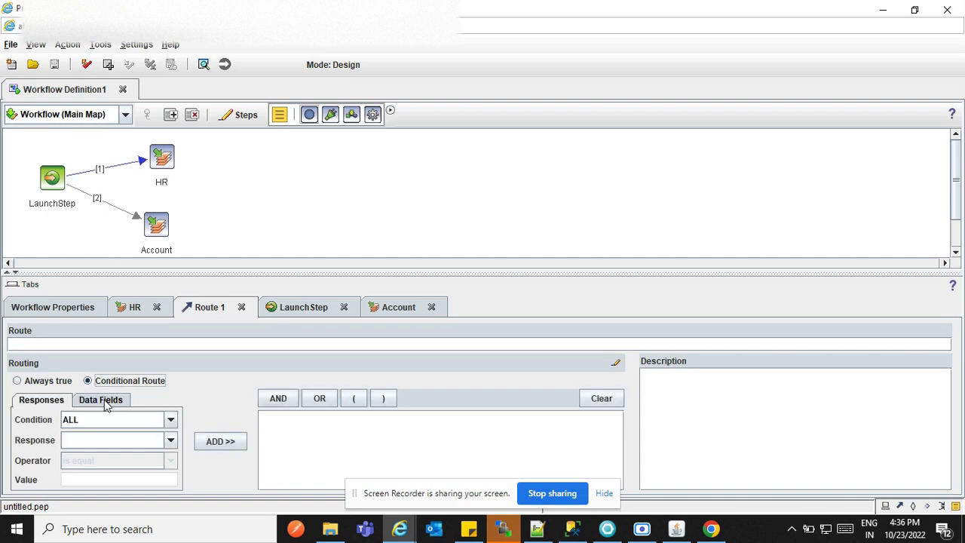
left_click(106, 405)
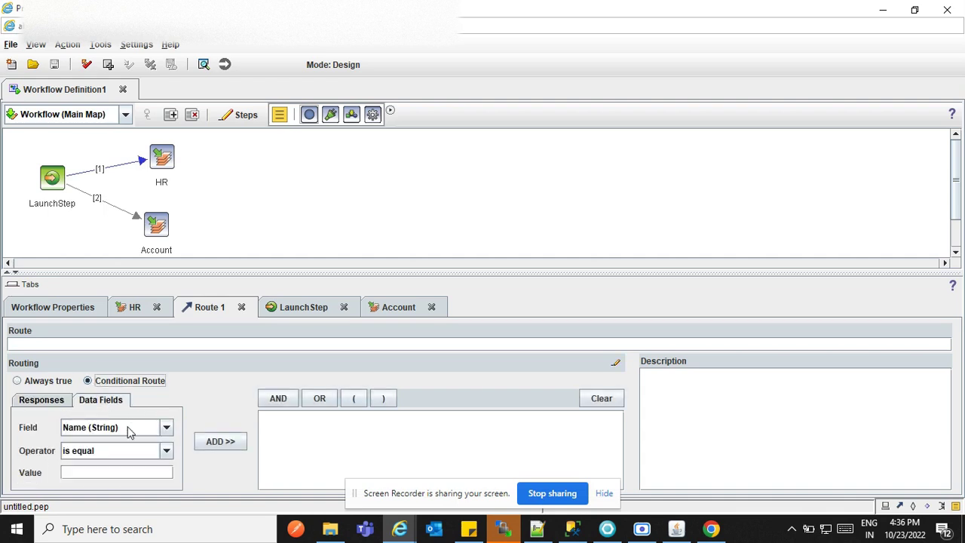
left_click(128, 428)
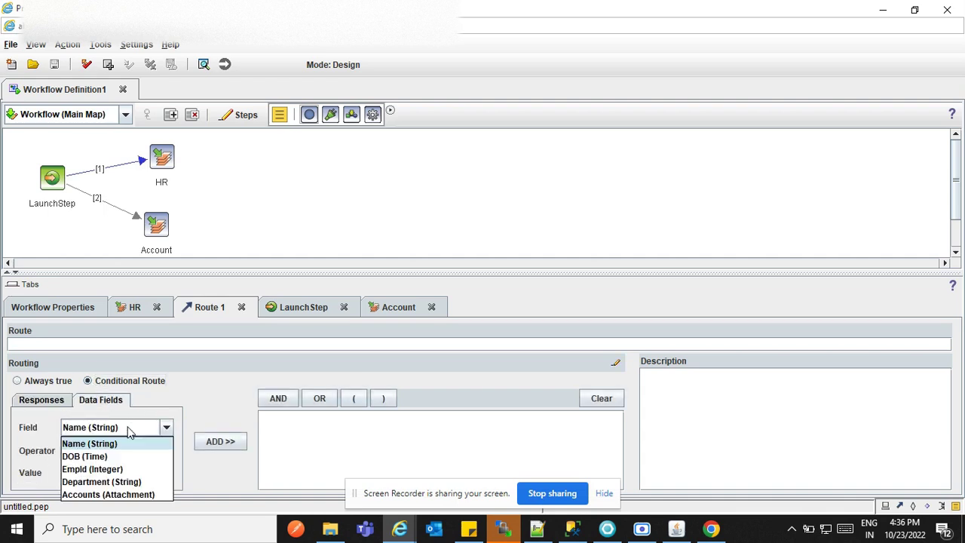
left_click(106, 482)
left_click(113, 474)
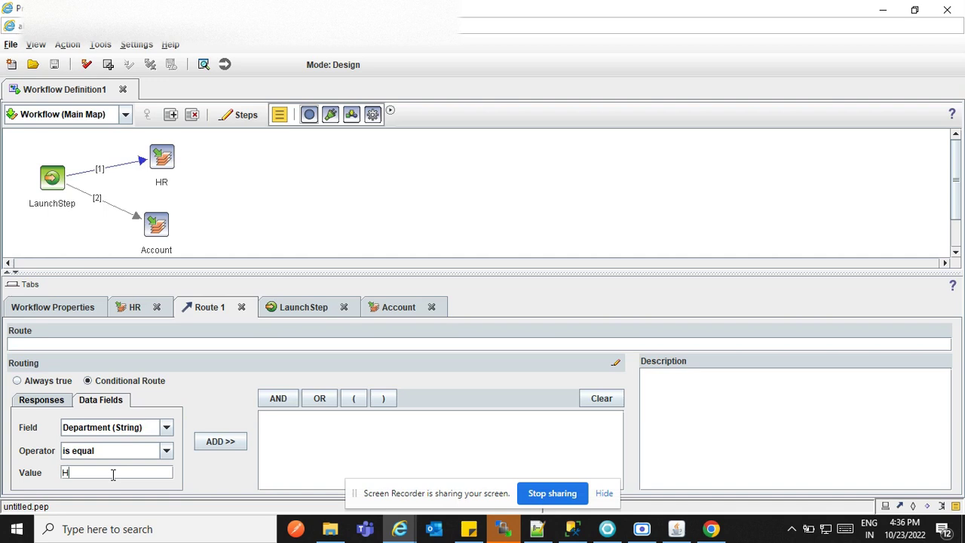
left_click(218, 446)
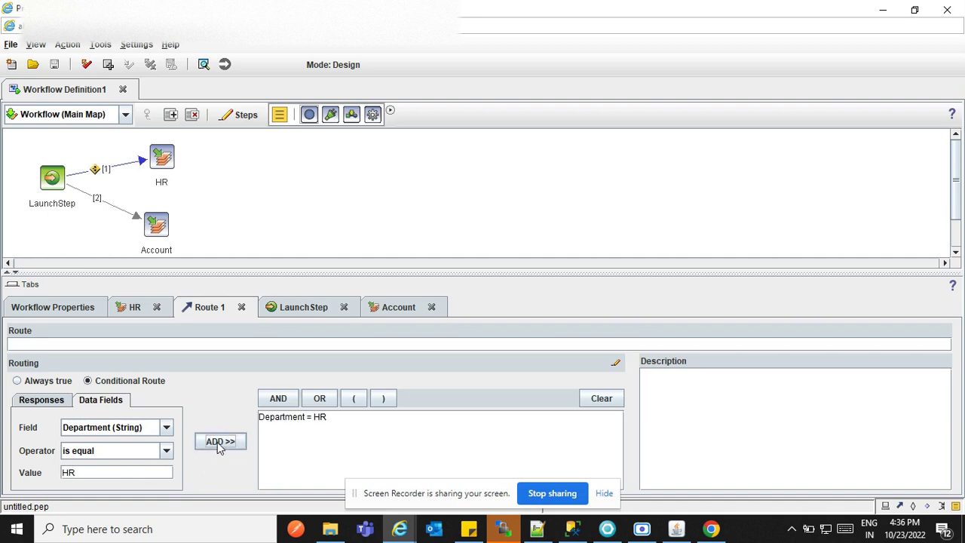
left_click(350, 420)
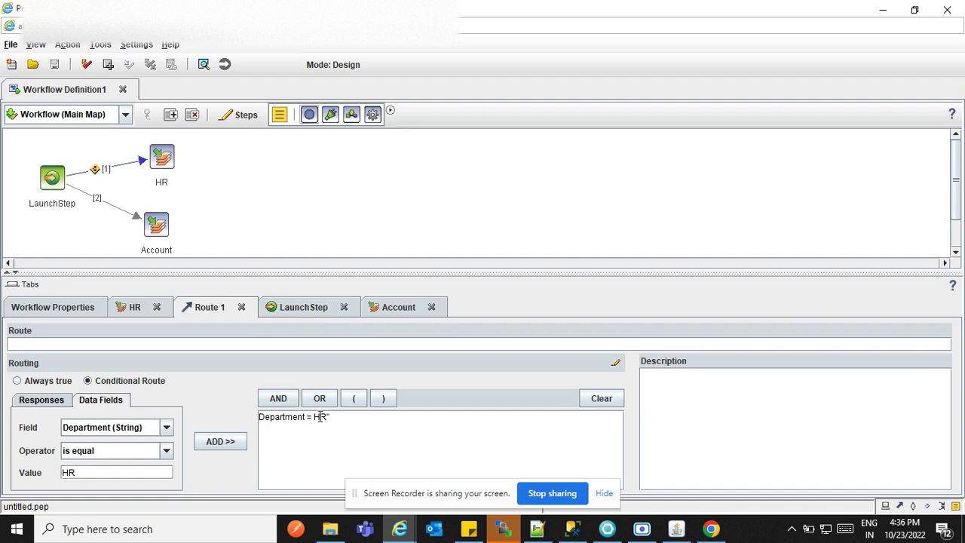
left_click(315, 419)
type("\"")
Make route [2] conditional on Department = "Account", replacing HR and quoting the value
left_click(106, 205)
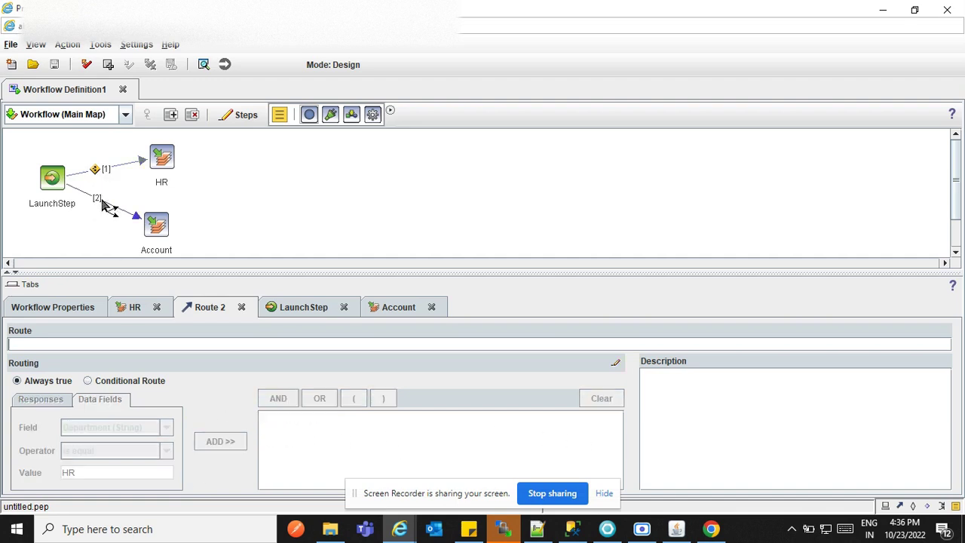
left_click(96, 383)
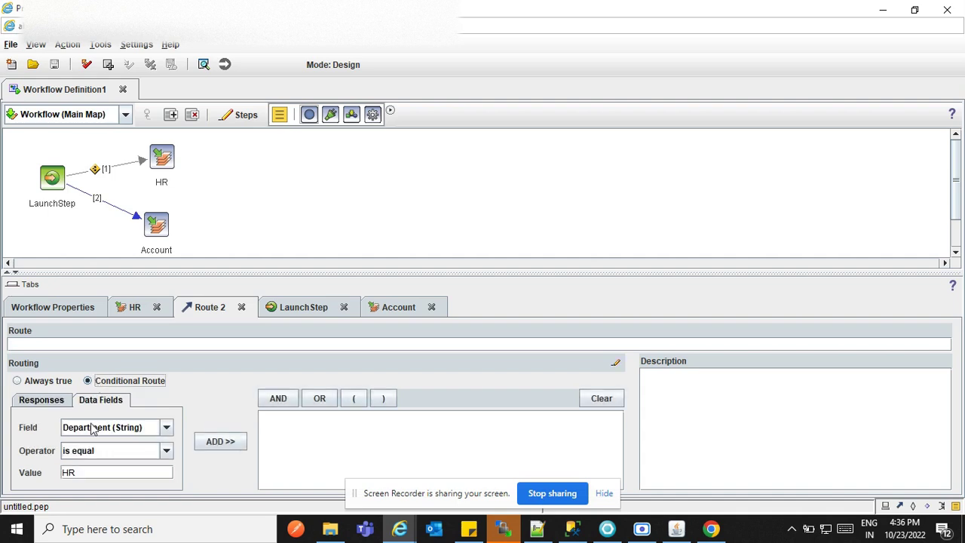
double_click(74, 472)
key("BackSpace")
type("Account")
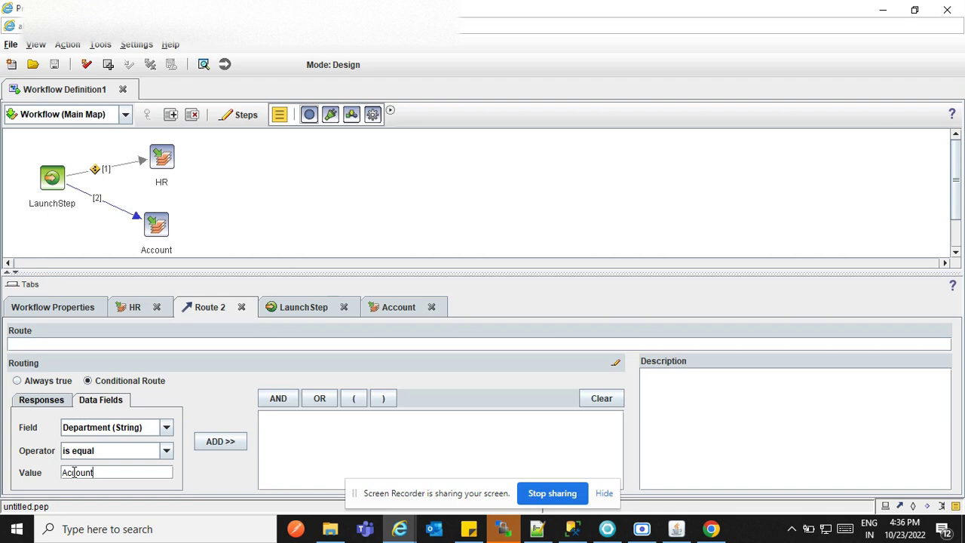
left_click(217, 443)
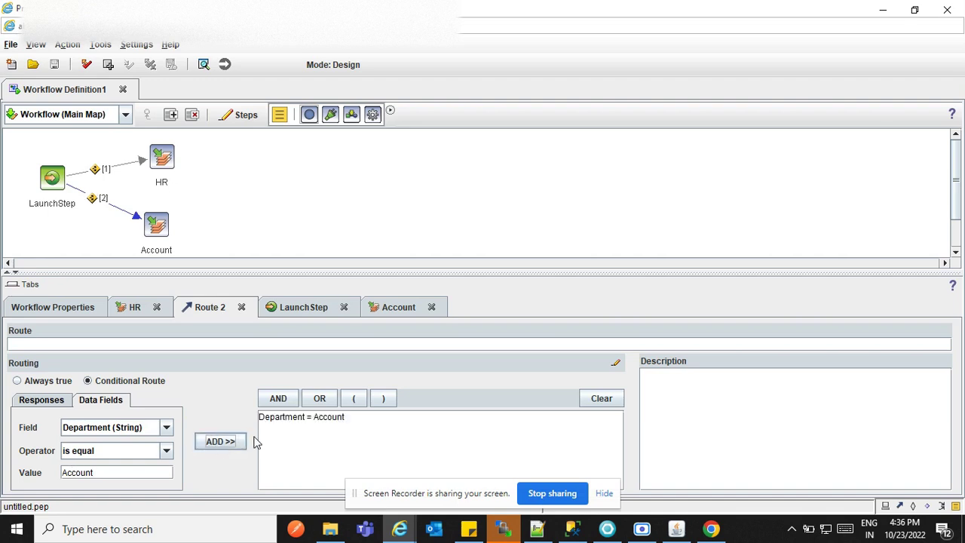
left_click(359, 416)
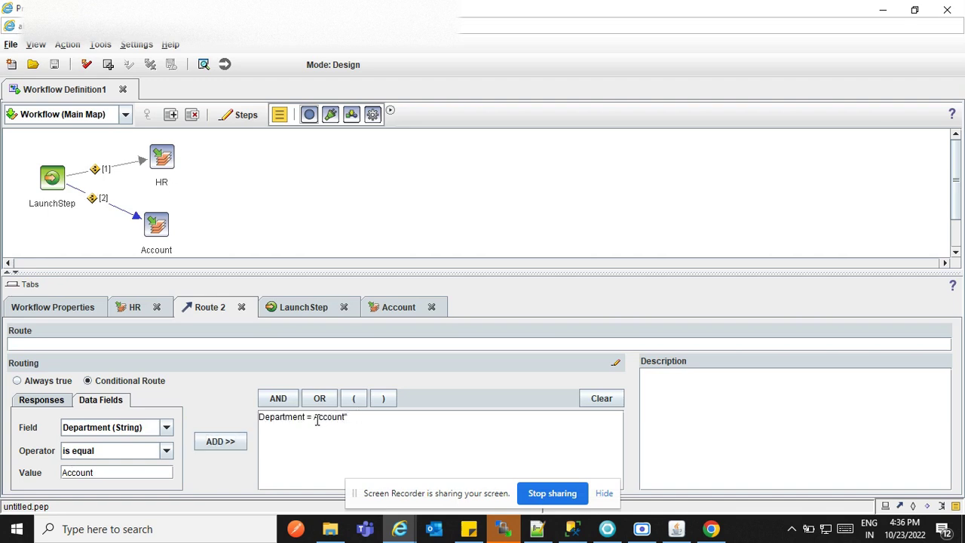
type("\"")
left_click(373, 114)
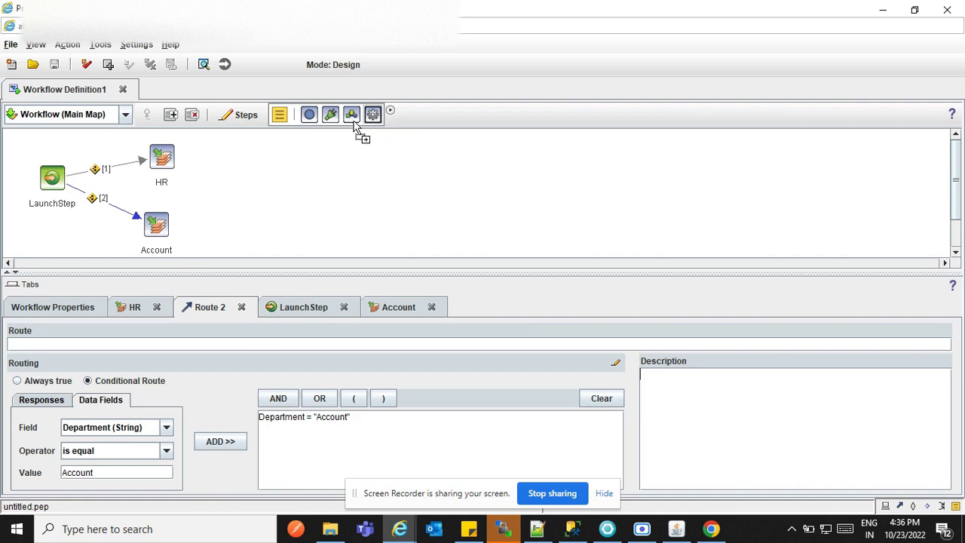
Show the workflow's data field properties, briefly visit the Content Navigator window, then return
left_click(235, 211)
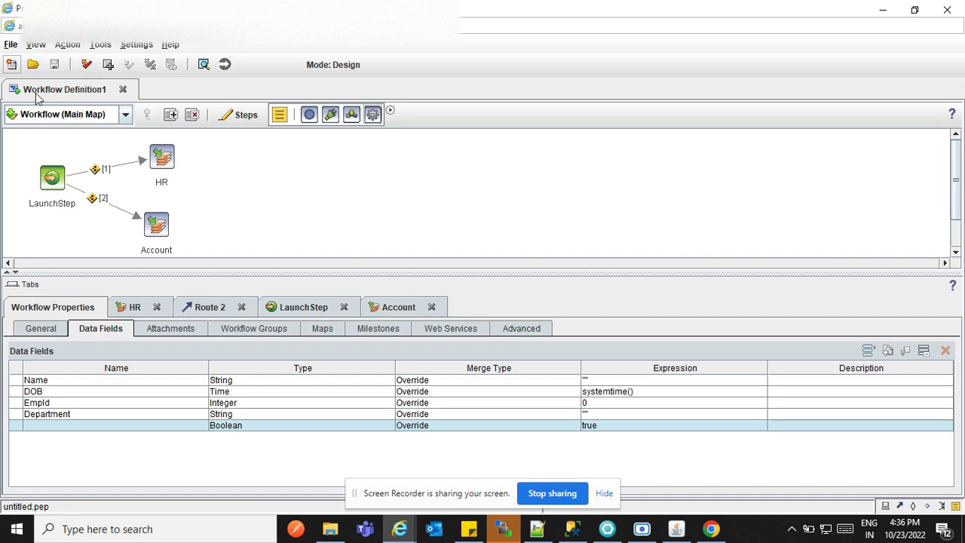
left_click(11, 43)
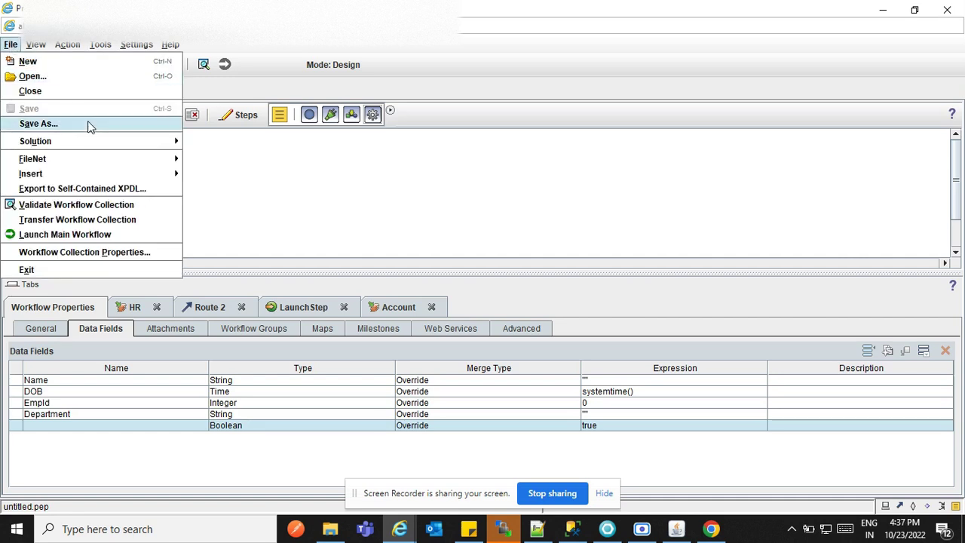
mouse_move(153, 161)
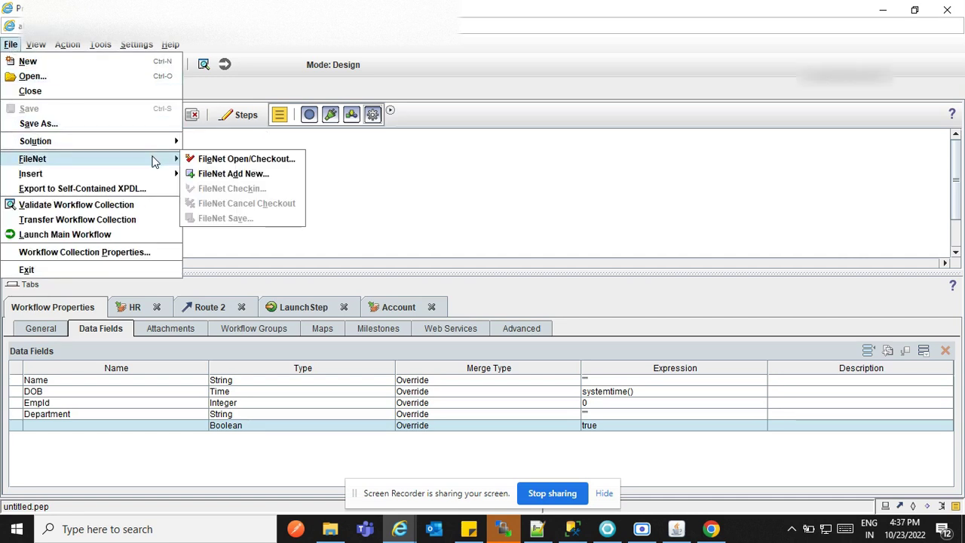
left_click(399, 528)
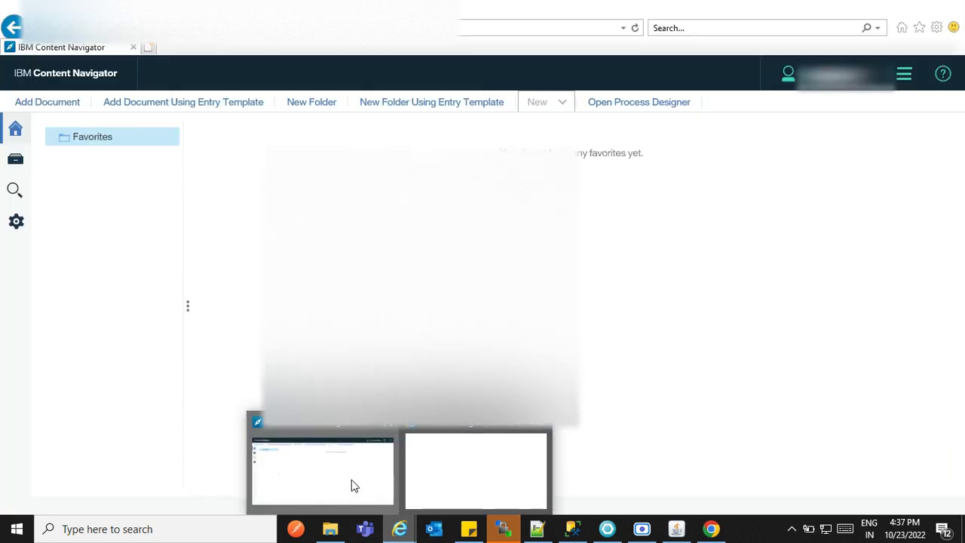
left_click(353, 485)
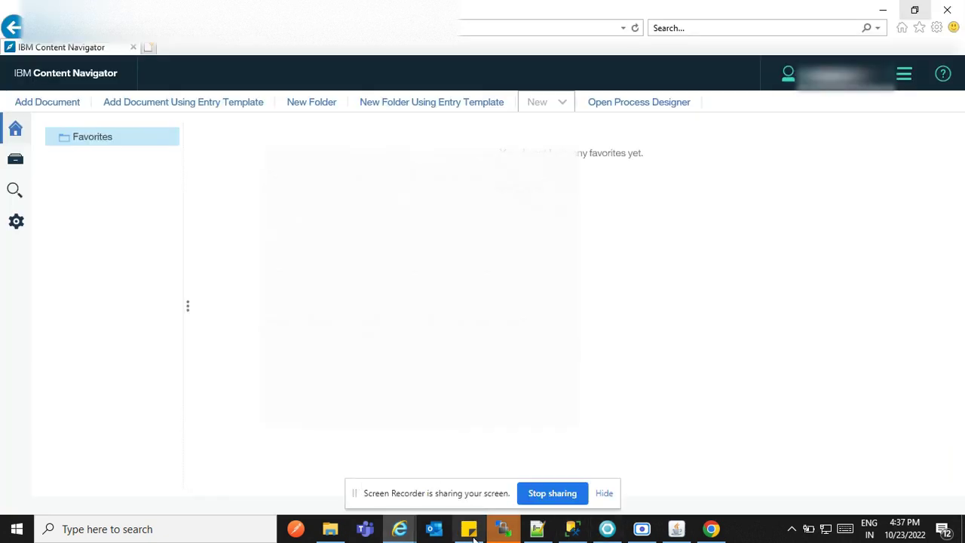
left_click(400, 529)
left_click(464, 487)
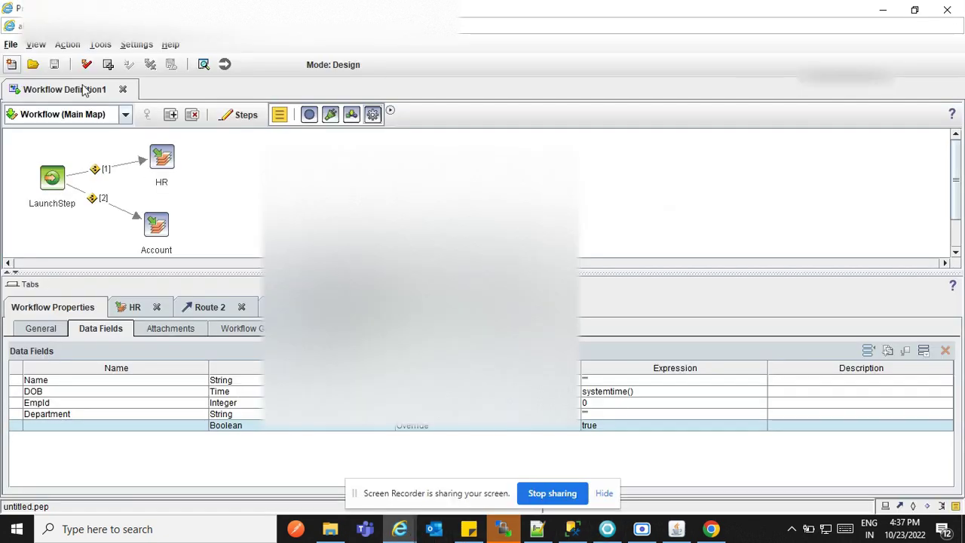
Choose File > FileNet > FileNet Add New… to start saving the workflow to the object store
left_click(11, 44)
mouse_move(111, 174)
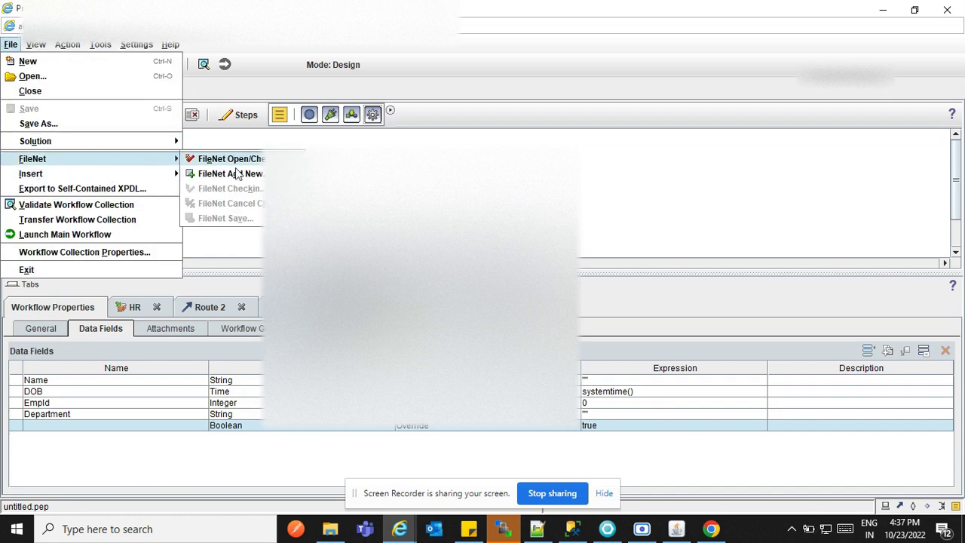
left_click(241, 175)
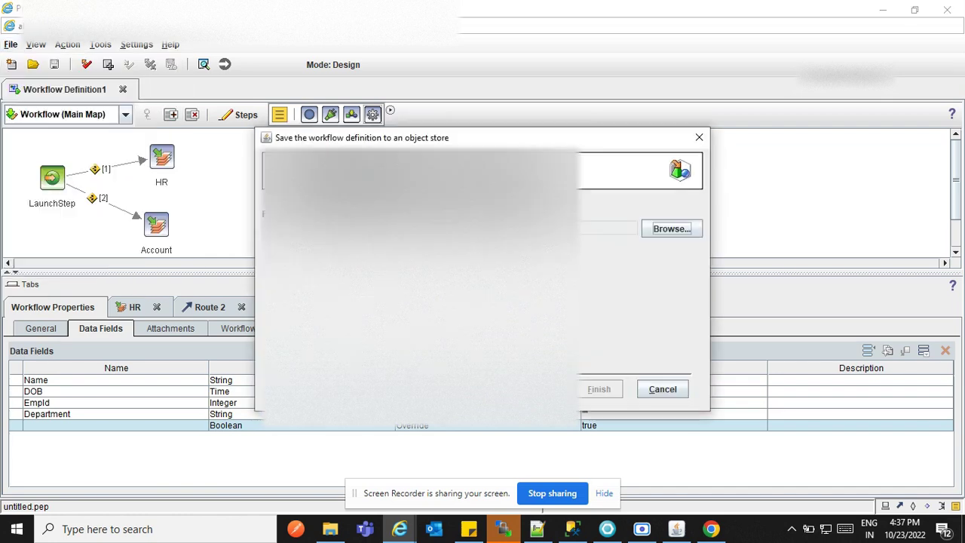
Browse the object store for a destination and drill into a folder, then a subfolder near the list bottom
left_click(657, 230)
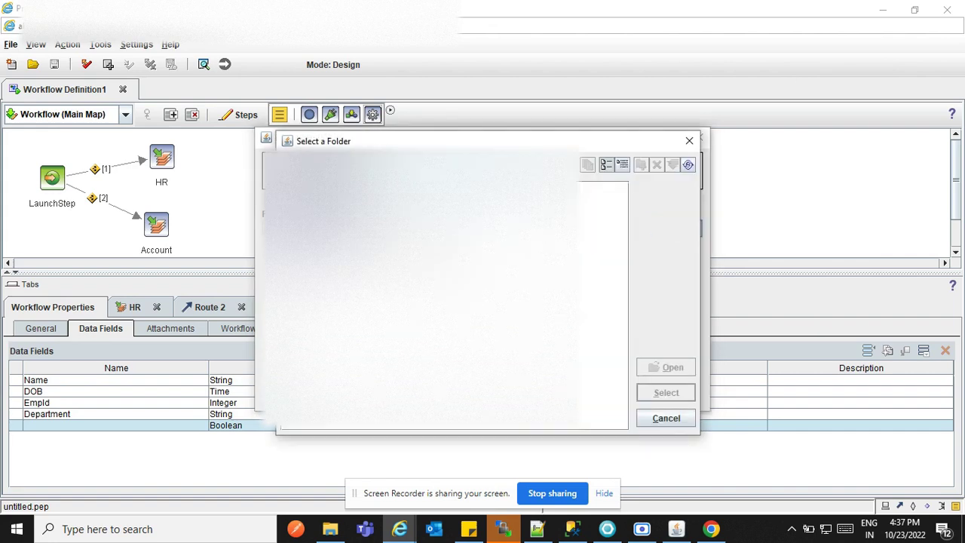
left_click(603, 239)
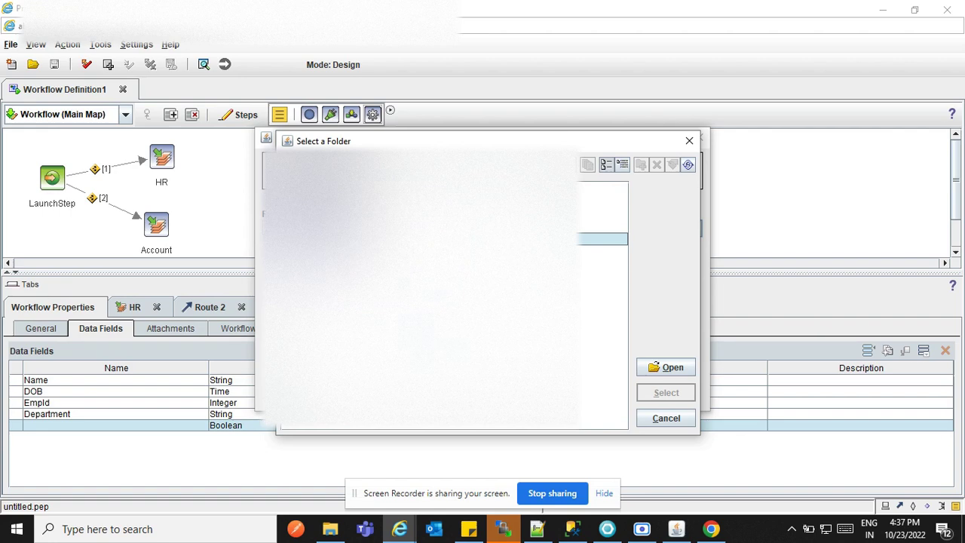
key("Return")
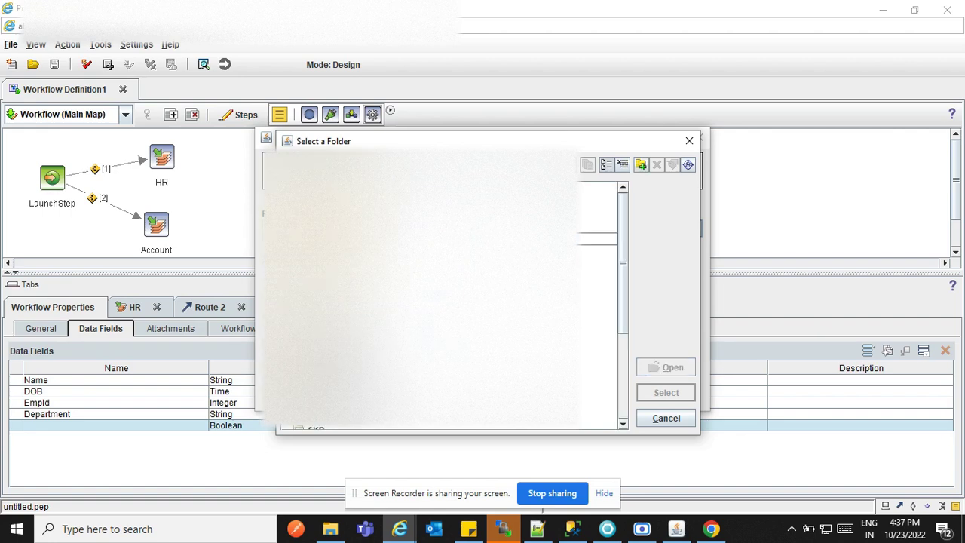
scroll(445, 302, "down", 5)
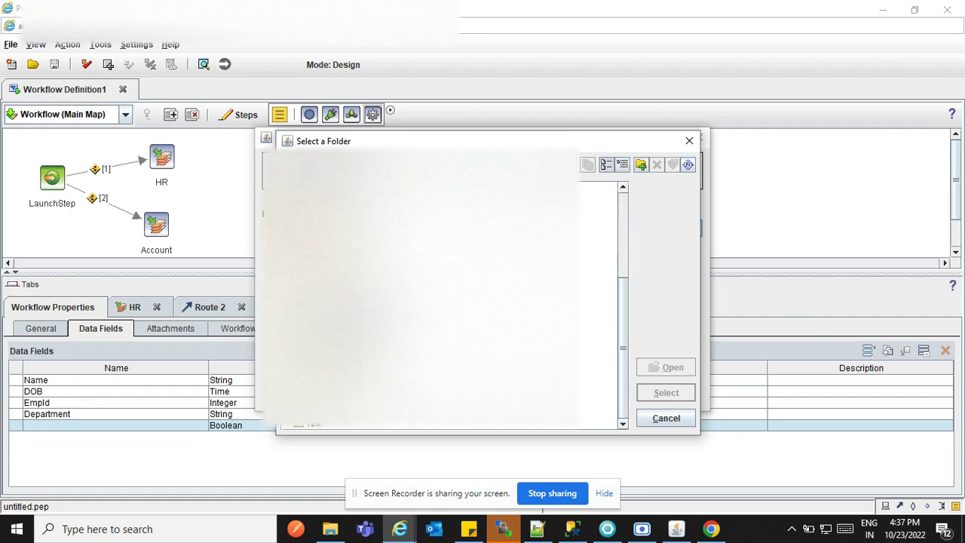
left_click(423, 410)
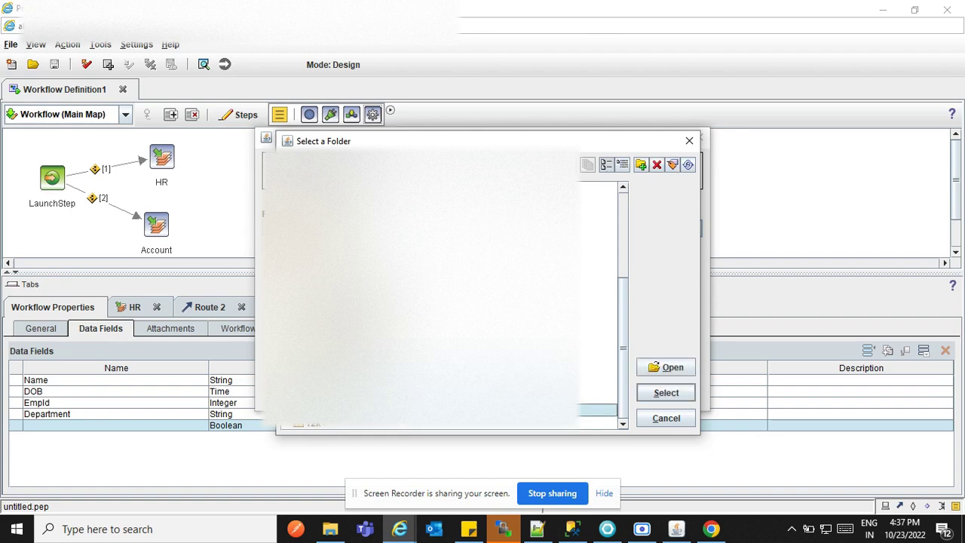
key("Return")
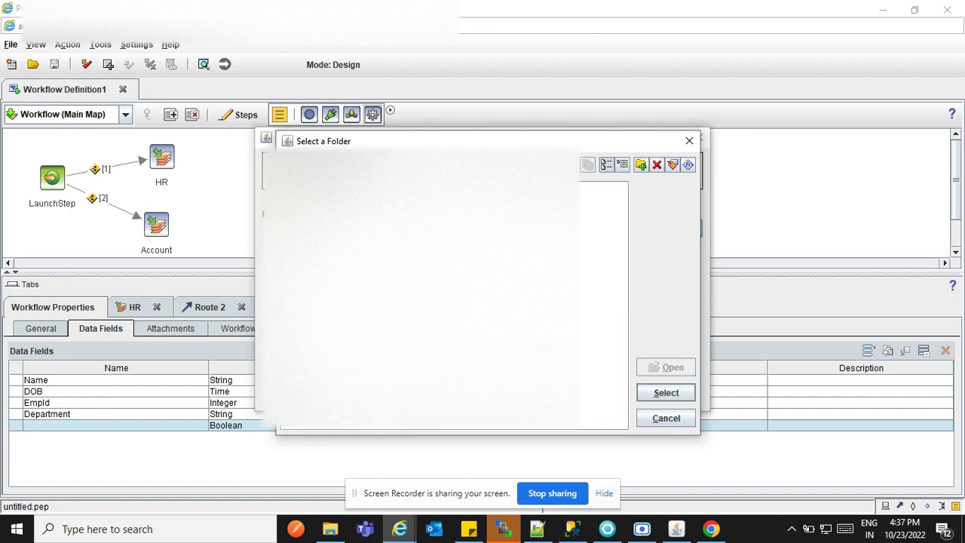
Create a new folder with the Add Folder Wizard and open it as the save location
left_click(642, 165)
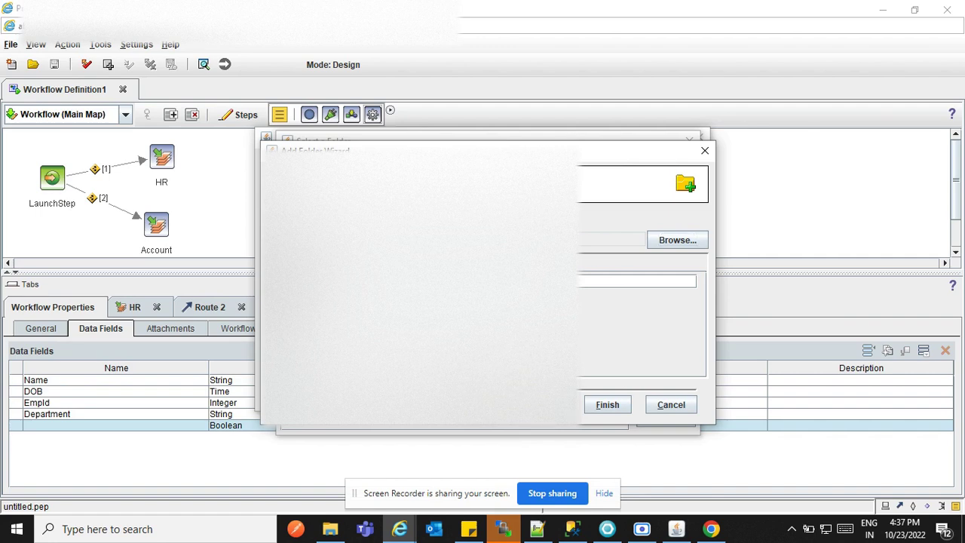
left_click(597, 406)
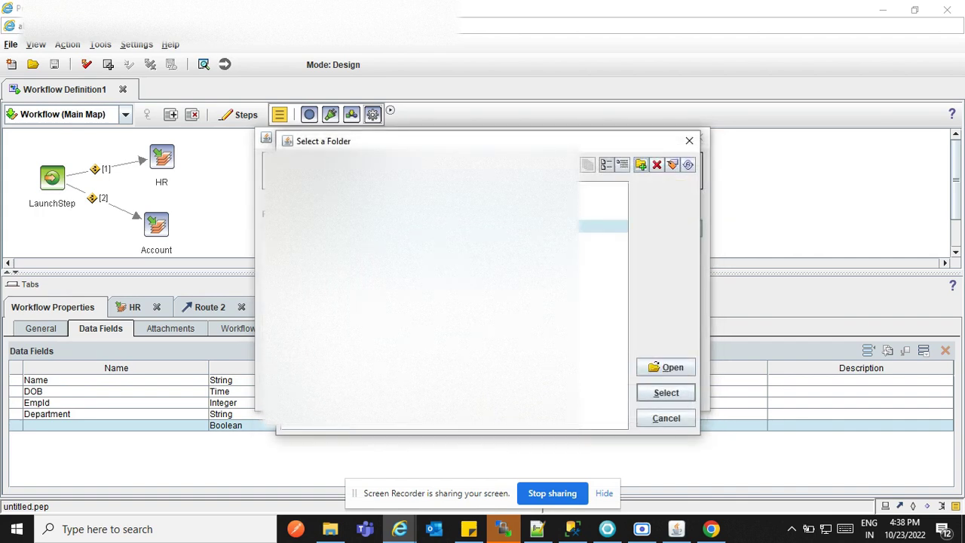
left_click(671, 373)
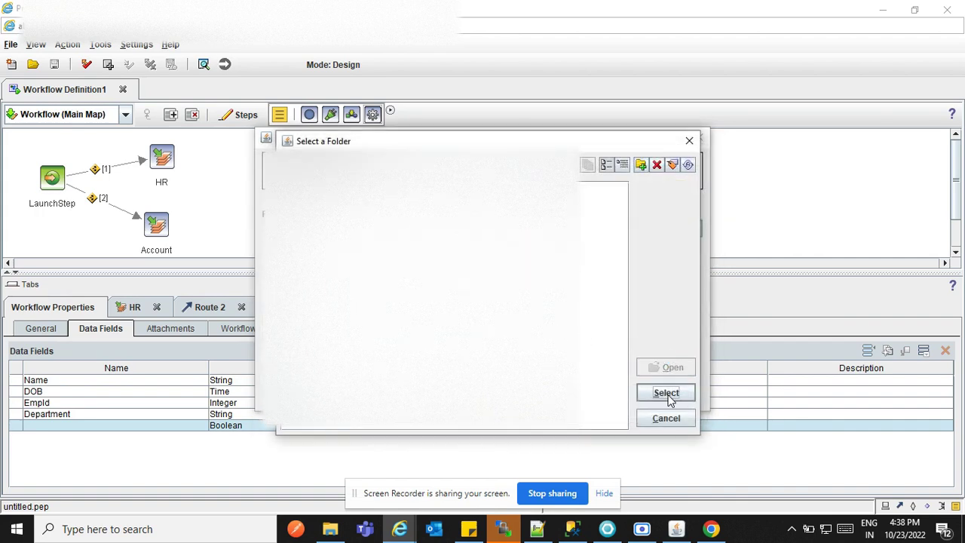
Select the new folder and finish saving the workflow as Test, checked out at version 1.0
left_click(668, 396)
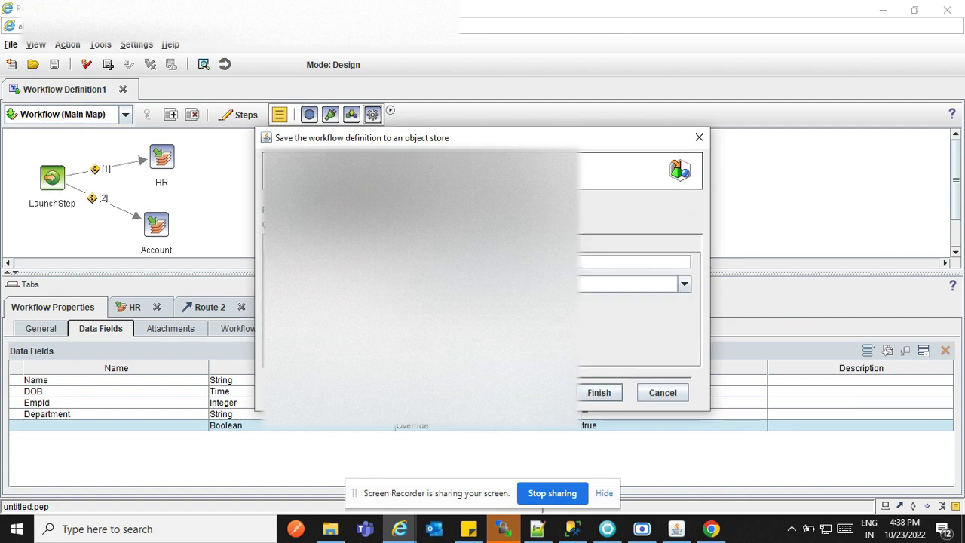
left_click(599, 392)
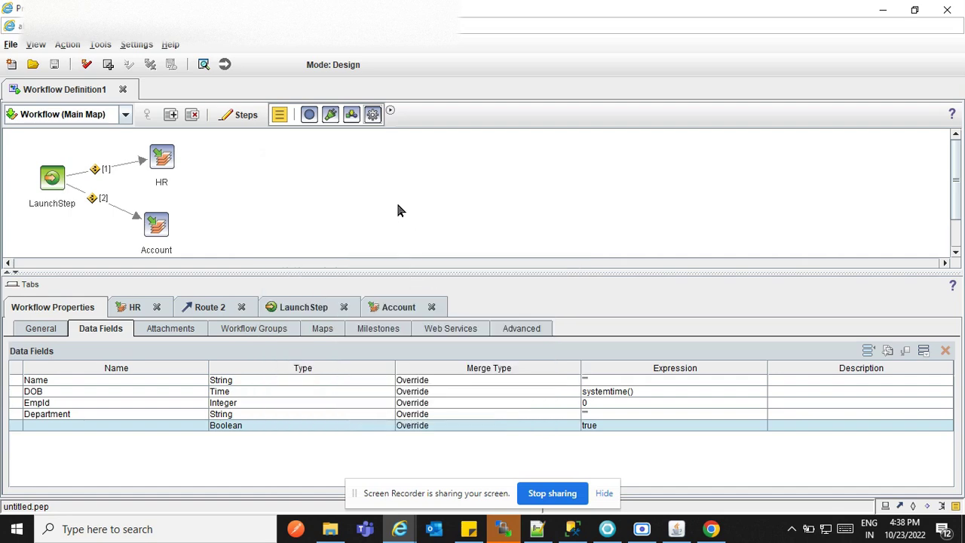
Save the latest Test workflow changes back to the object store via FileNet Save…
left_click(11, 45)
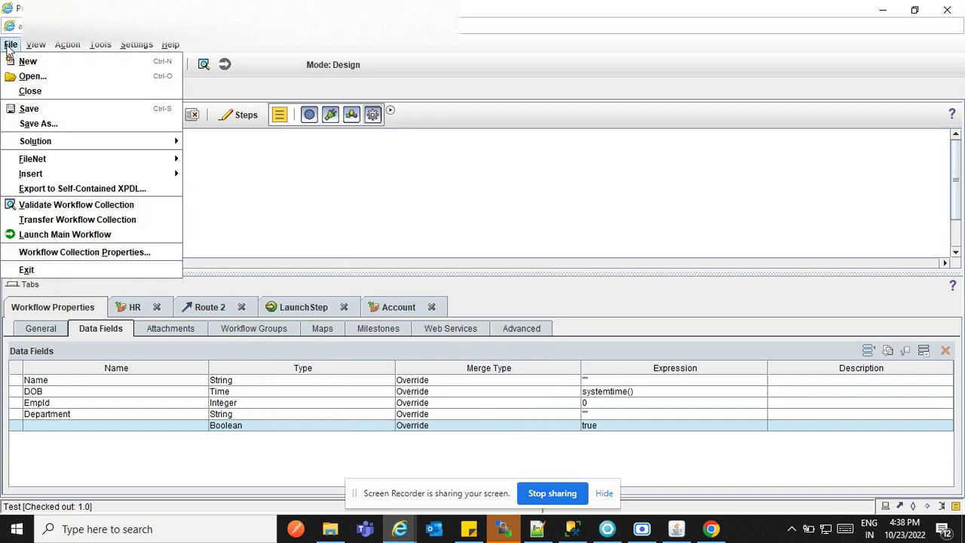
mouse_move(140, 166)
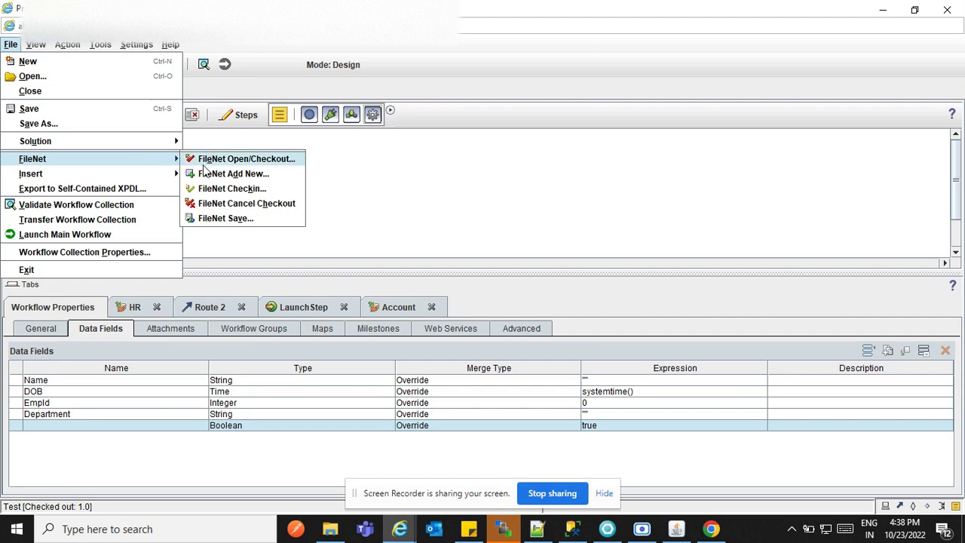
left_click(226, 219)
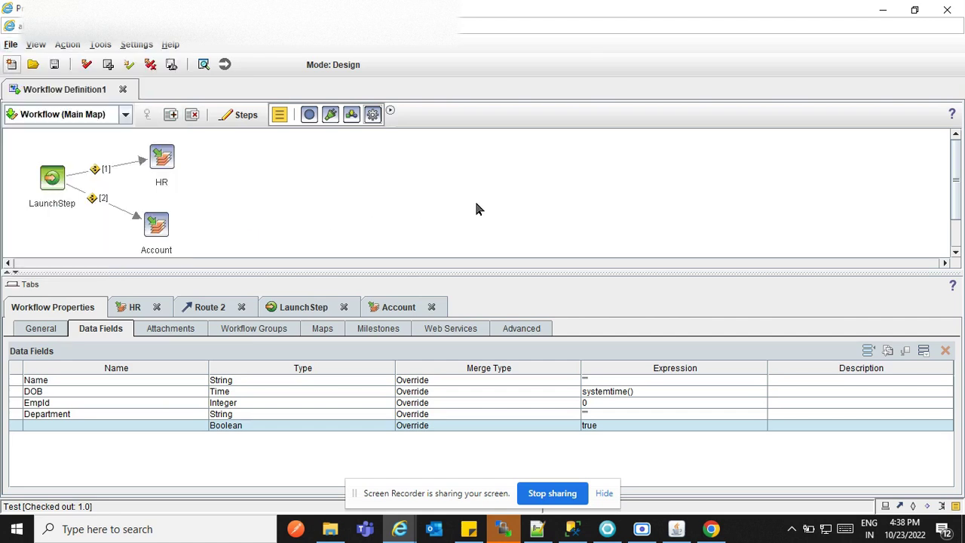
Review the HR and Account step settings, then return to the workflow's overall properties
left_click(163, 157)
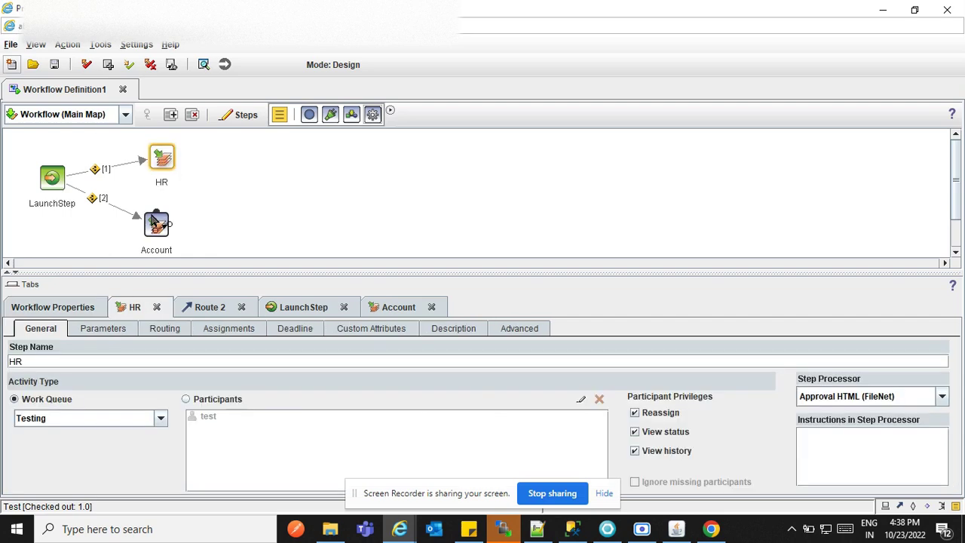
left_click(154, 222)
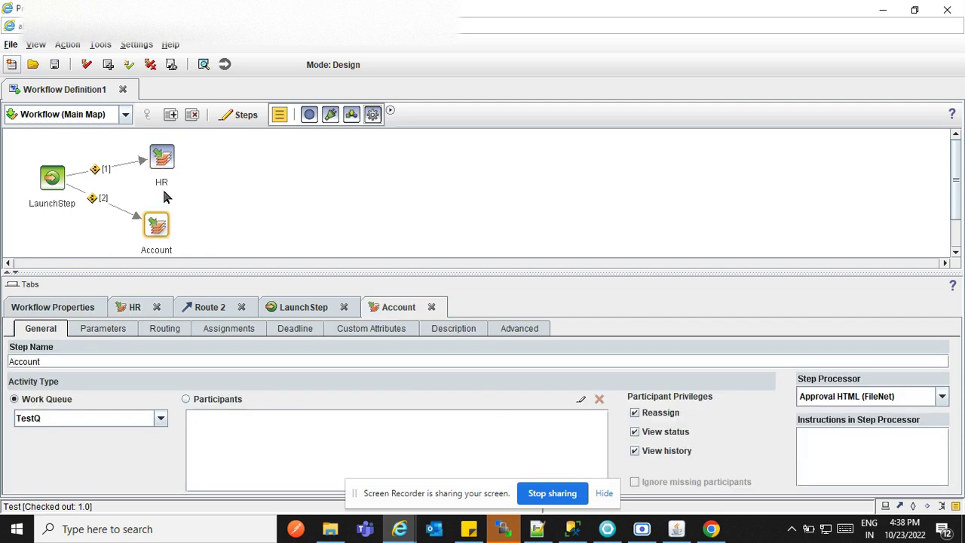
left_click(306, 187)
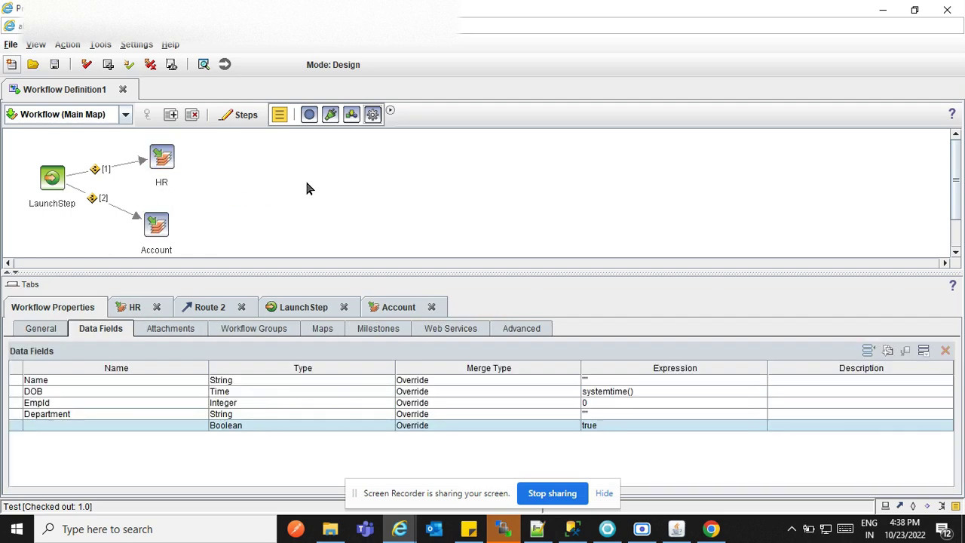